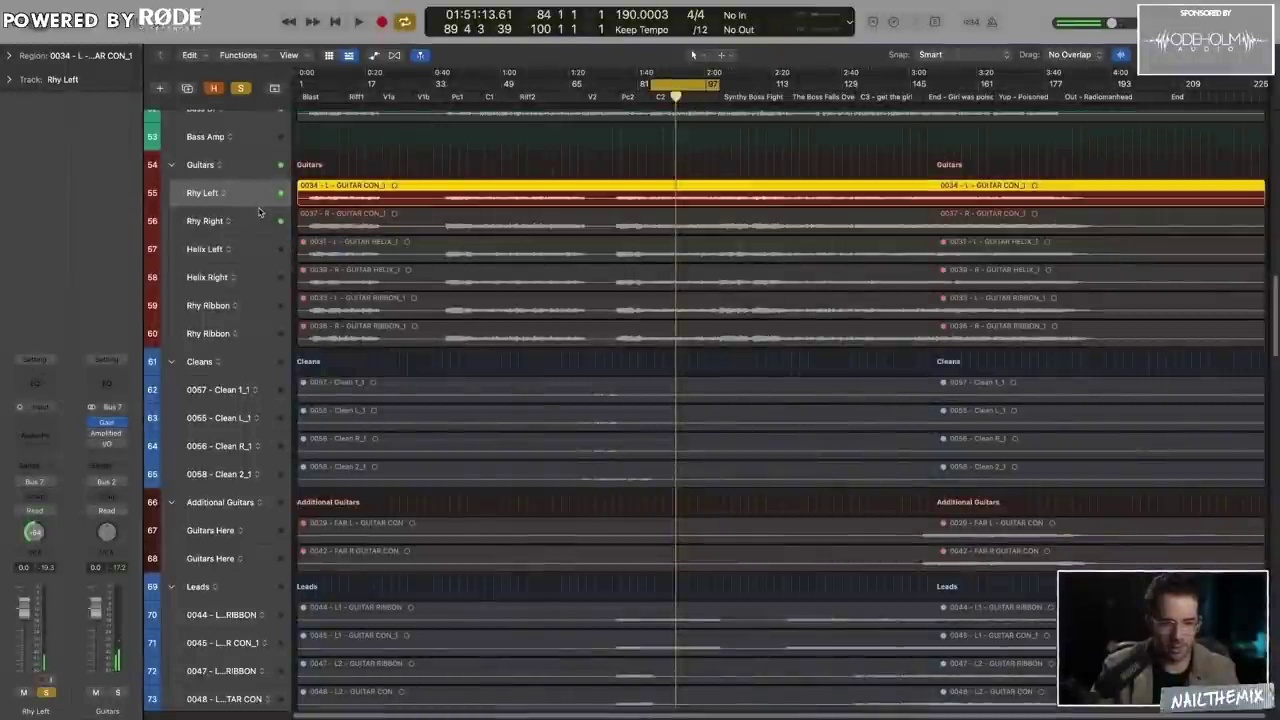
Lower the Rhy Right track's level to -2.8 dB in the mixer while the section plays.
{"action": "key", "text": "x"}
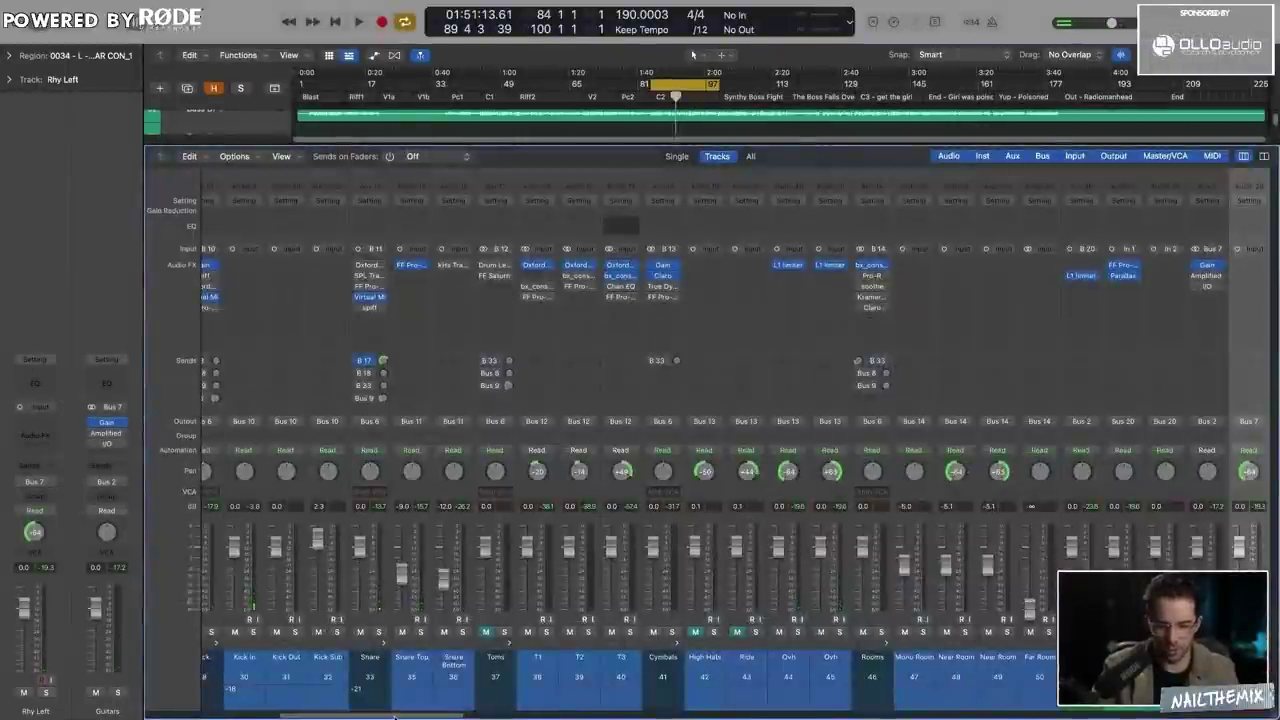
{"action": "scroll", "coordinate": [513, 706], "scroll_direction": "right", "scroll_amount": 10}
{"action": "left_click", "coordinate": [534, 666]}
{"action": "key", "text": "space"}
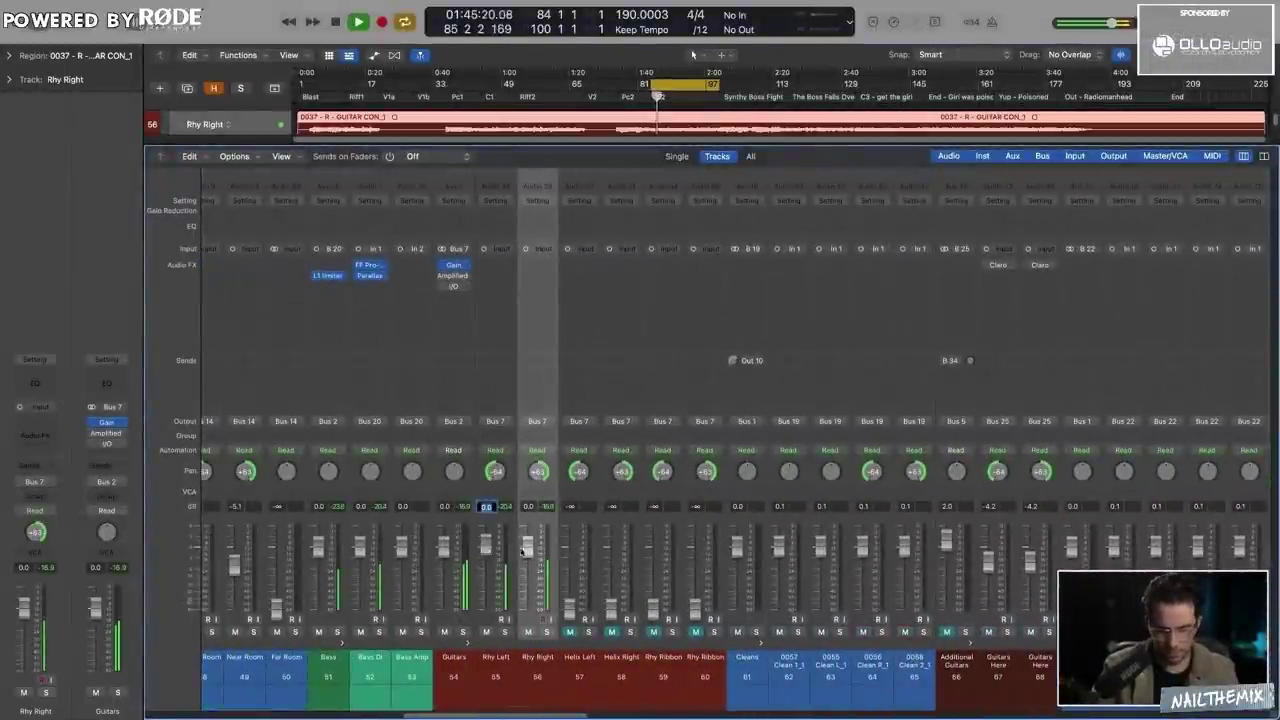
{"action": "left_click_drag", "start_coordinate": [521, 551], "coordinate": [528, 558]}
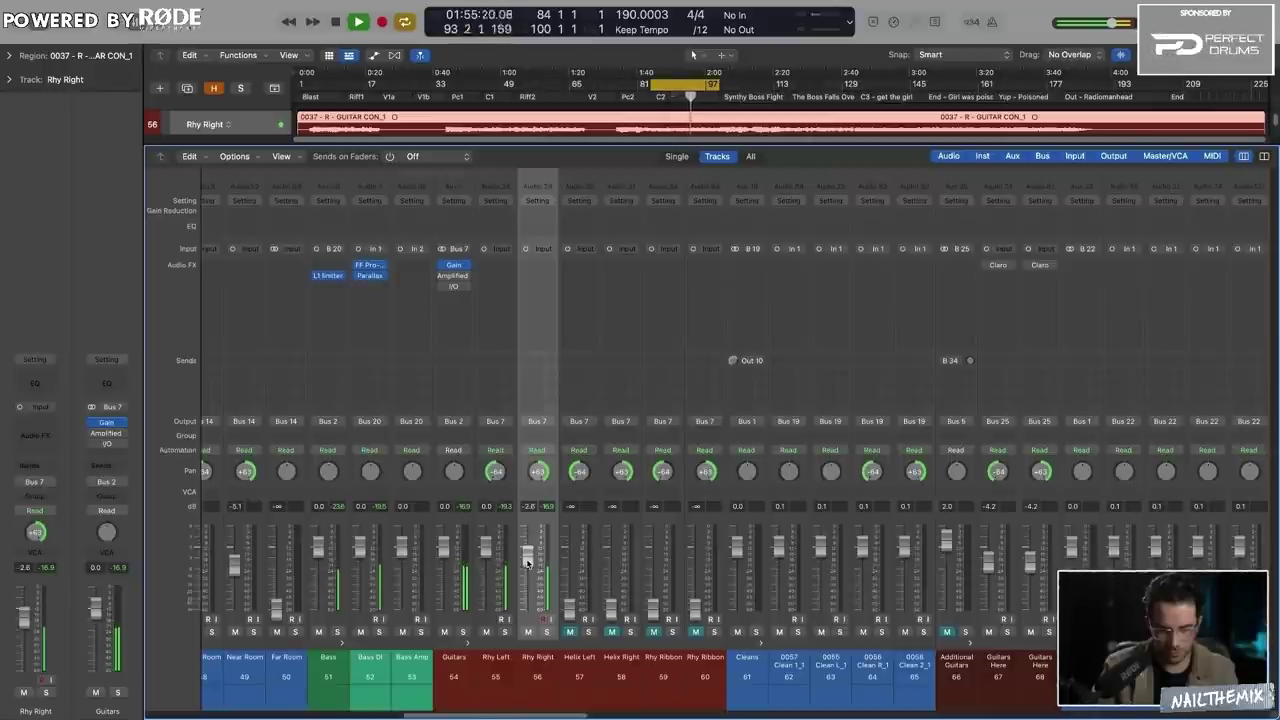
Open the Amplified Instrument Processor on the Guitars bus, enable it, and play the cycled section through it.
{"action": "left_click", "coordinate": [474, 666]}
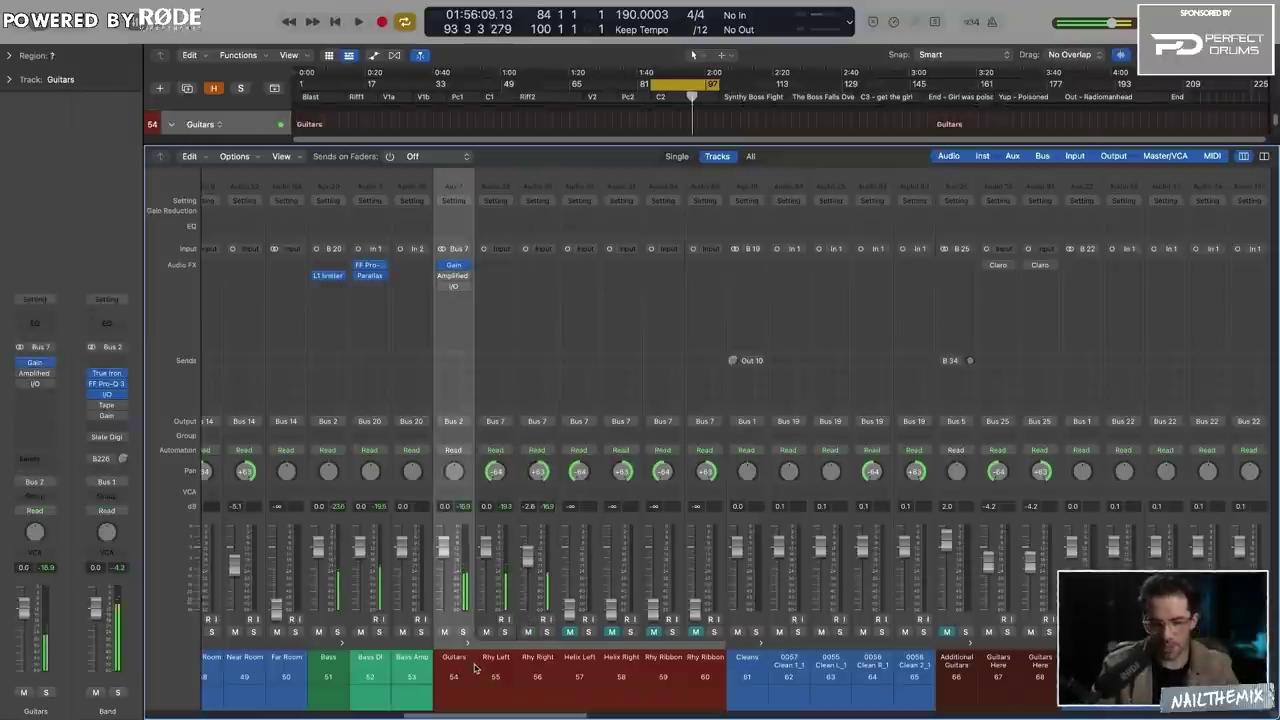
{"action": "left_click", "coordinate": [453, 277]}
{"action": "key", "text": "x"}
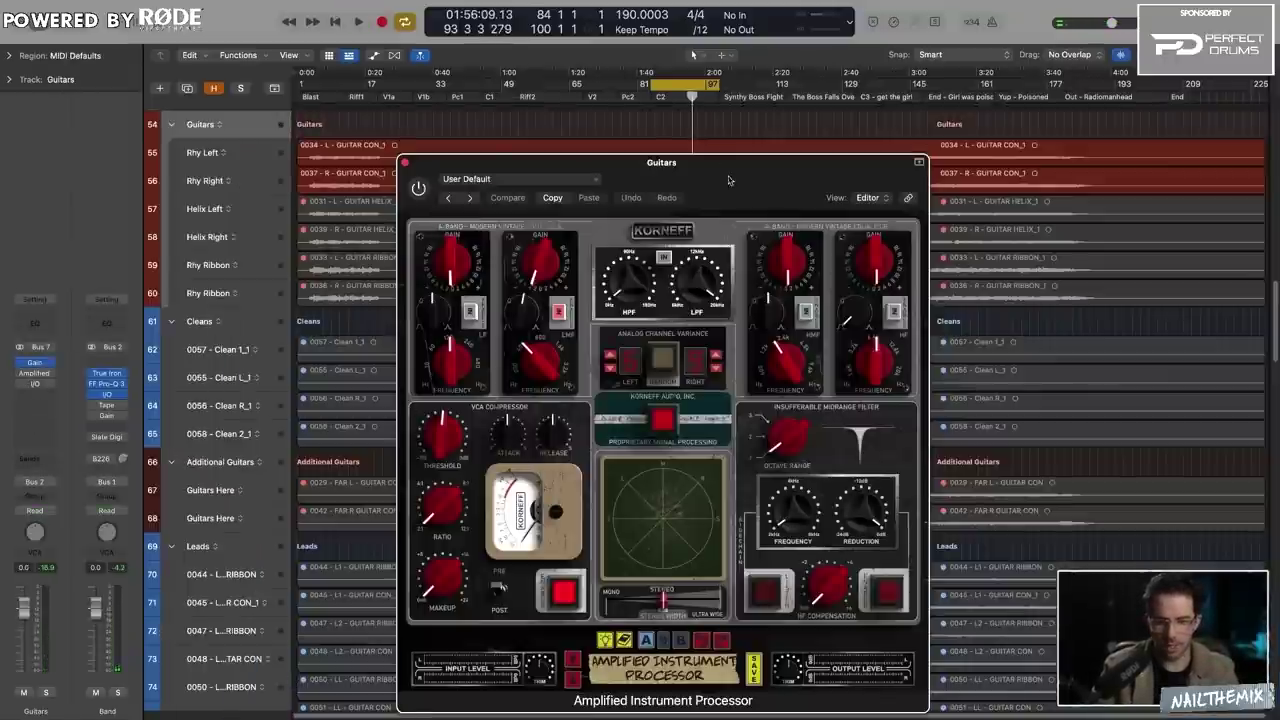
{"action": "left_click_drag", "start_coordinate": [729, 180], "coordinate": [757, 222]}
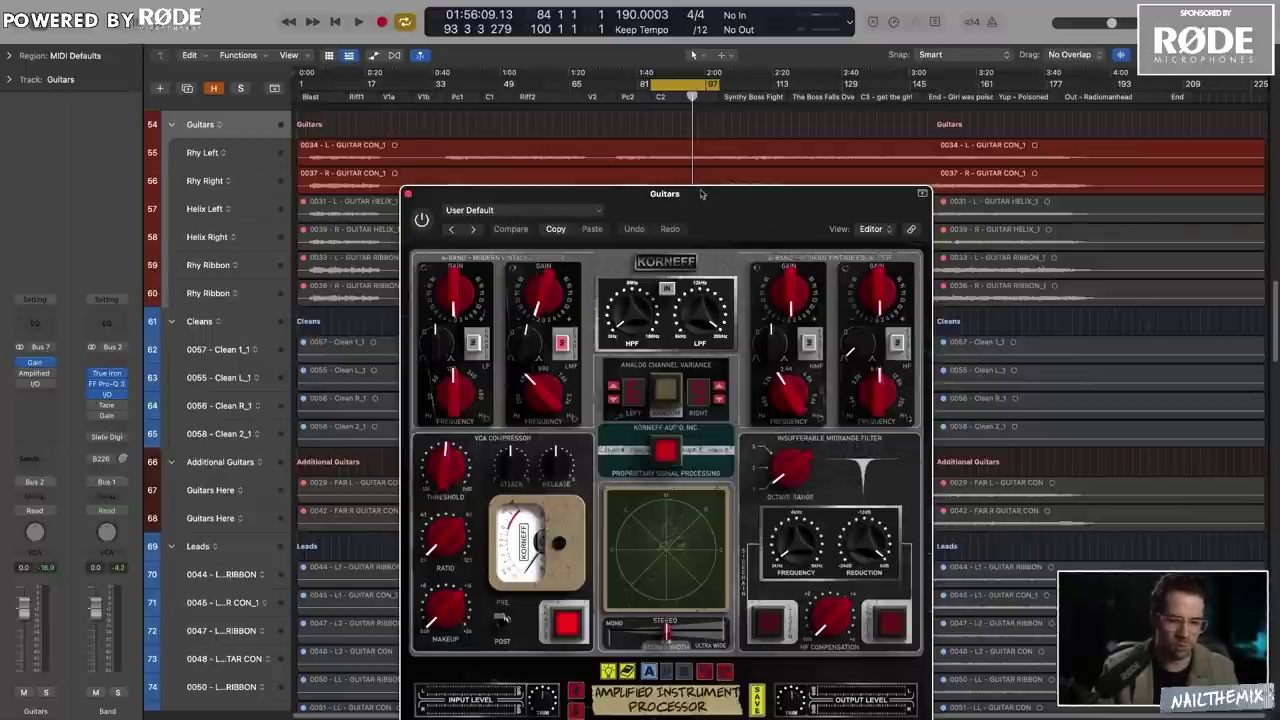
{"action": "left_click_drag", "start_coordinate": [423, 219], "coordinate": [105, 132]}
{"action": "key", "text": "space"}
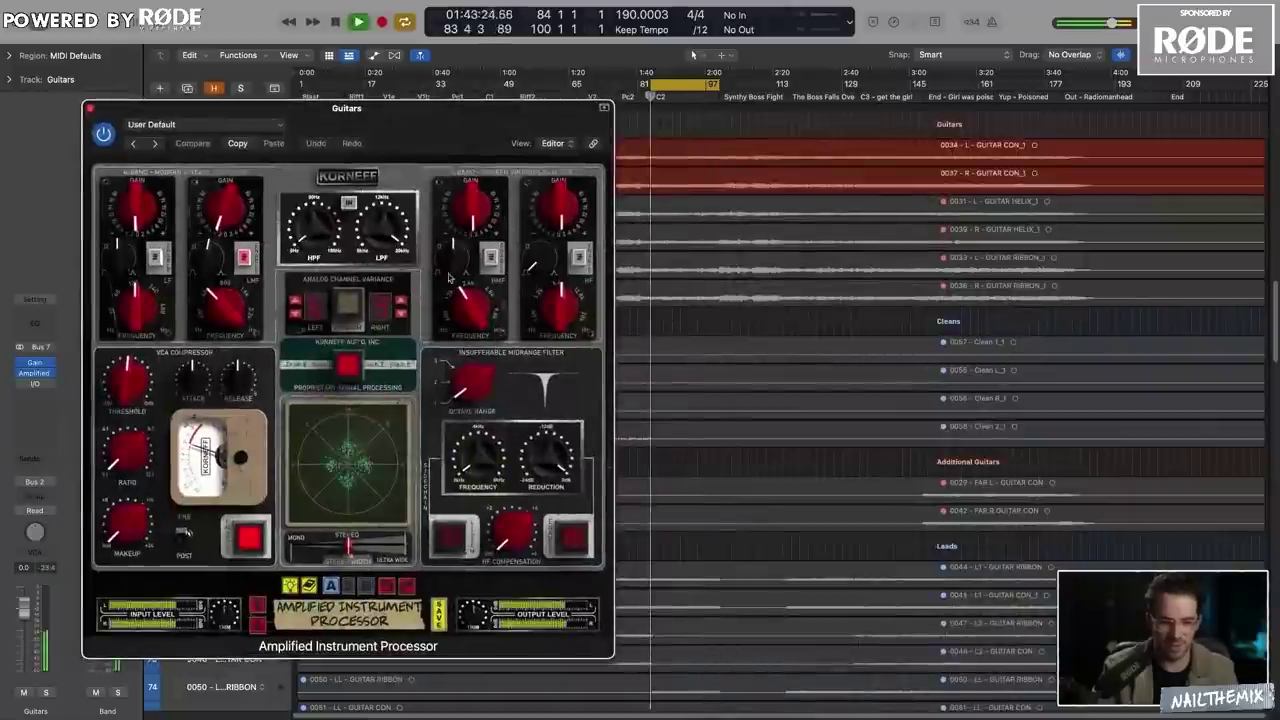
Inspect the Amplified Instrument Processor's rear panel during playback, return to its front panel, and stop playback.
{"action": "left_click", "coordinate": [352, 178]}
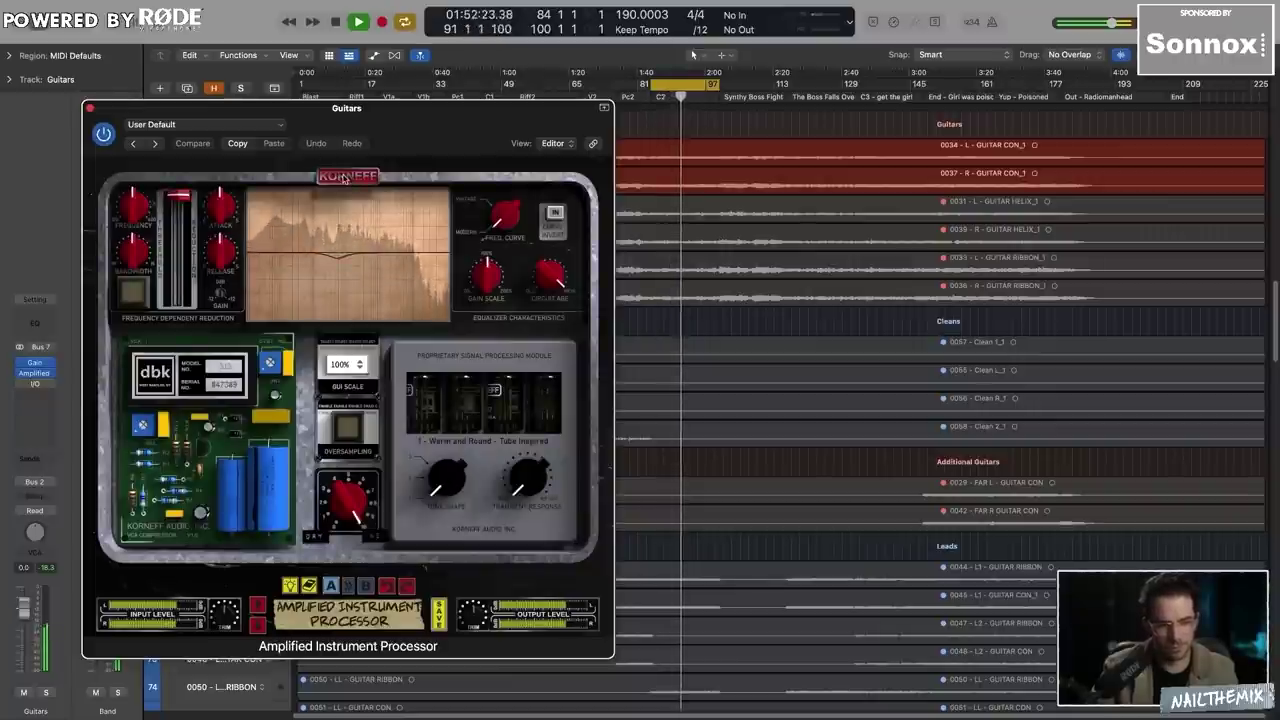
{"action": "left_click", "coordinate": [346, 177]}
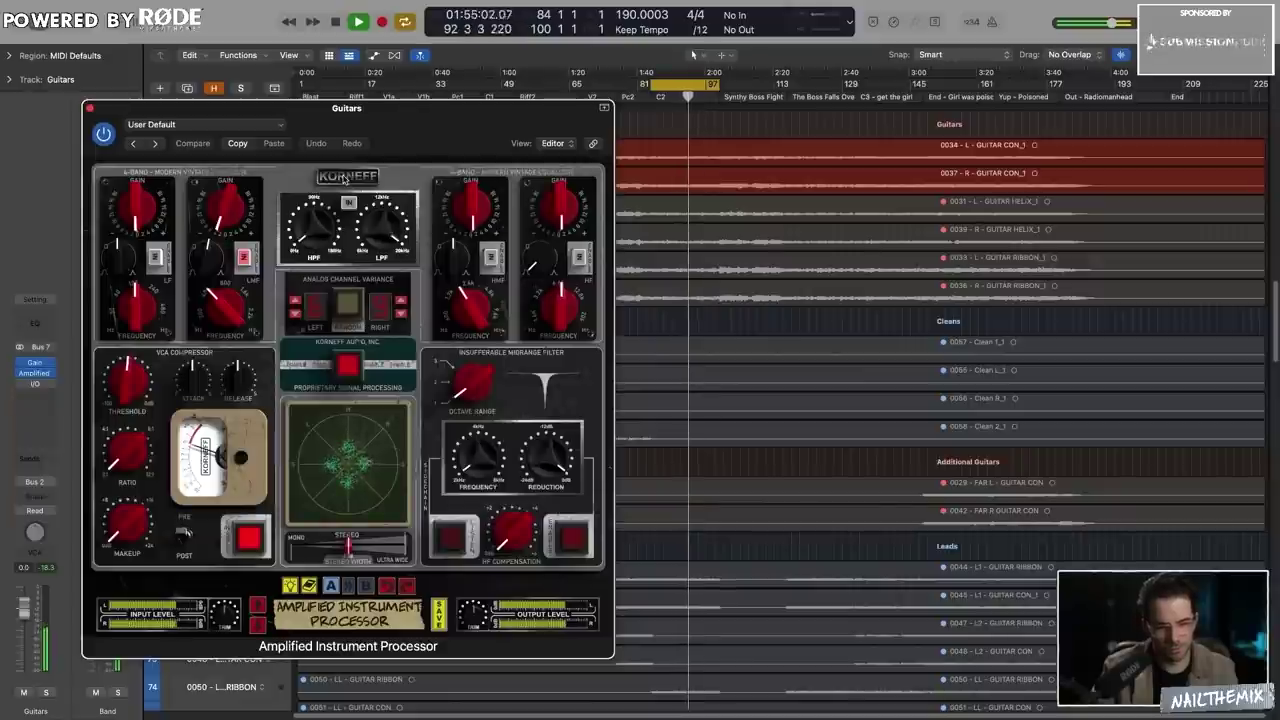
{"action": "key", "text": "space"}
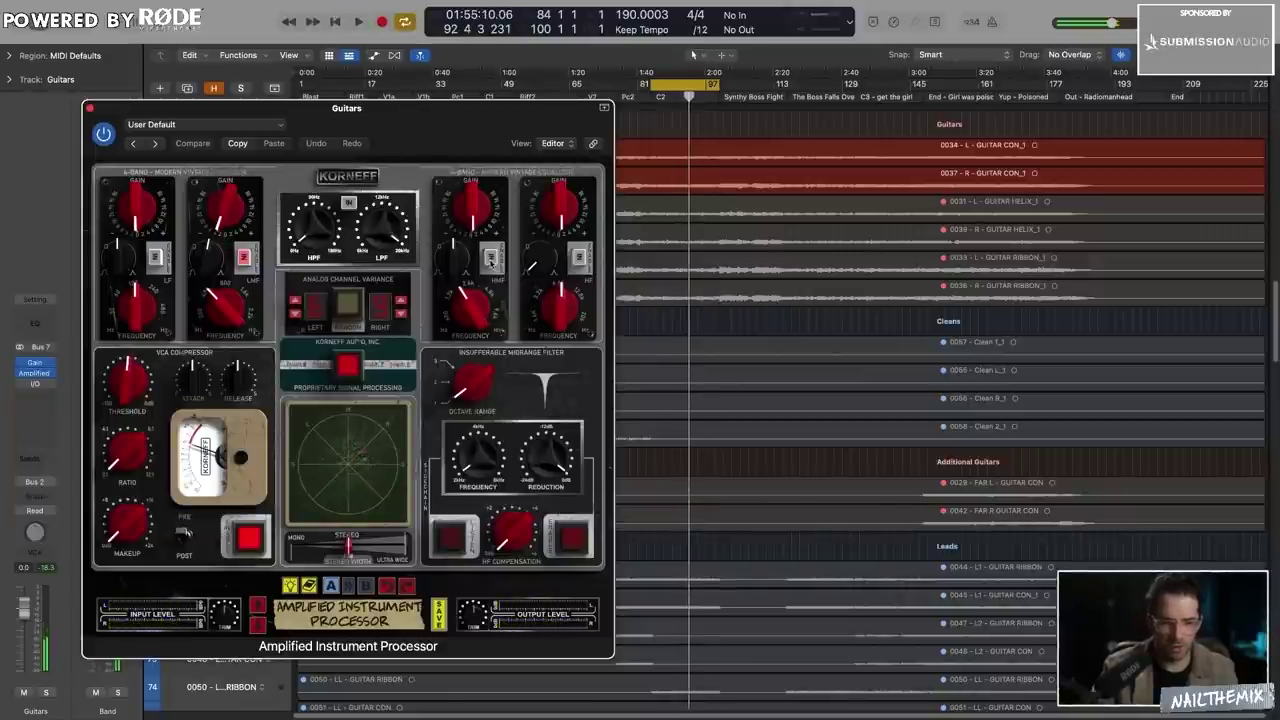
Try an HMF equalizer boost on the guitars, raising its gain, adjusting its bandwidth, and sweeping its frequency during playback.
{"action": "left_click", "coordinate": [489, 258]}
{"action": "key", "text": "space"}
{"action": "mouse_move", "coordinate": [470, 183]}
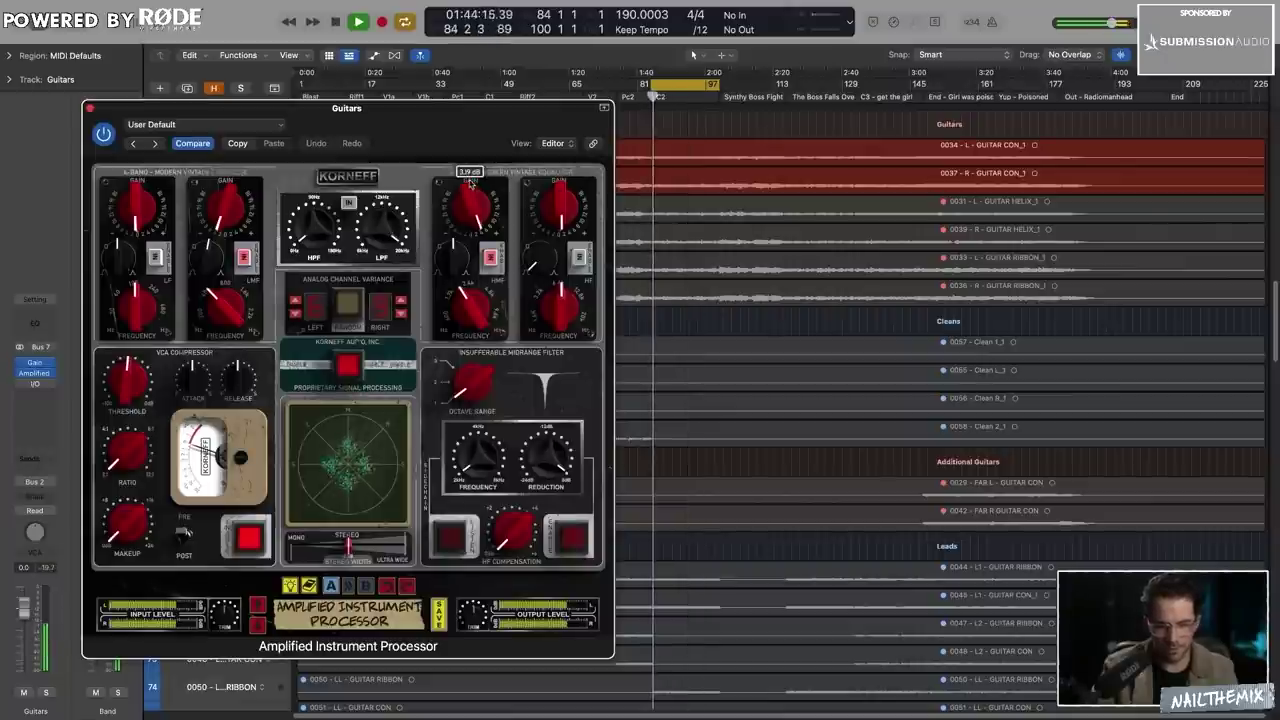
{"action": "left_click_drag", "start_coordinate": [471, 183], "coordinate": [471, 172]}
{"action": "left_click_drag", "start_coordinate": [457, 260], "coordinate": [458, 246]}
{"action": "left_click_drag", "start_coordinate": [471, 304], "coordinate": [472, 291]}
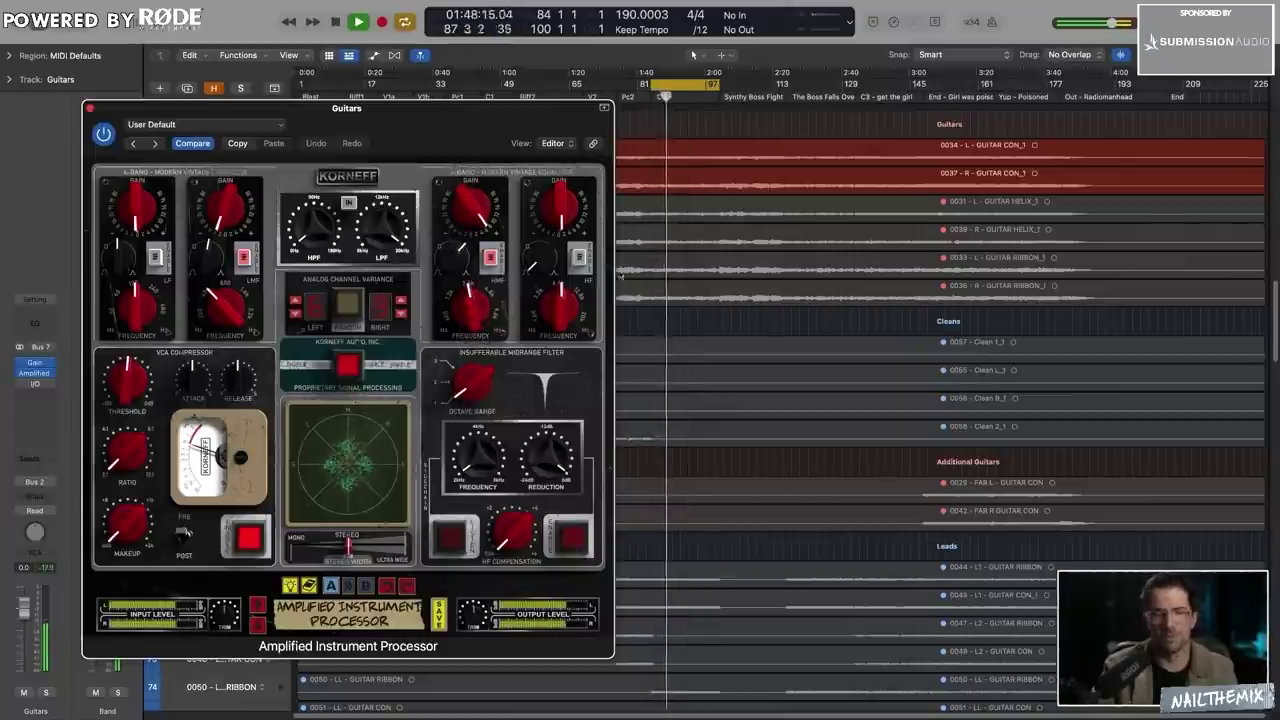
{"action": "mouse_move", "coordinate": [458, 277]}
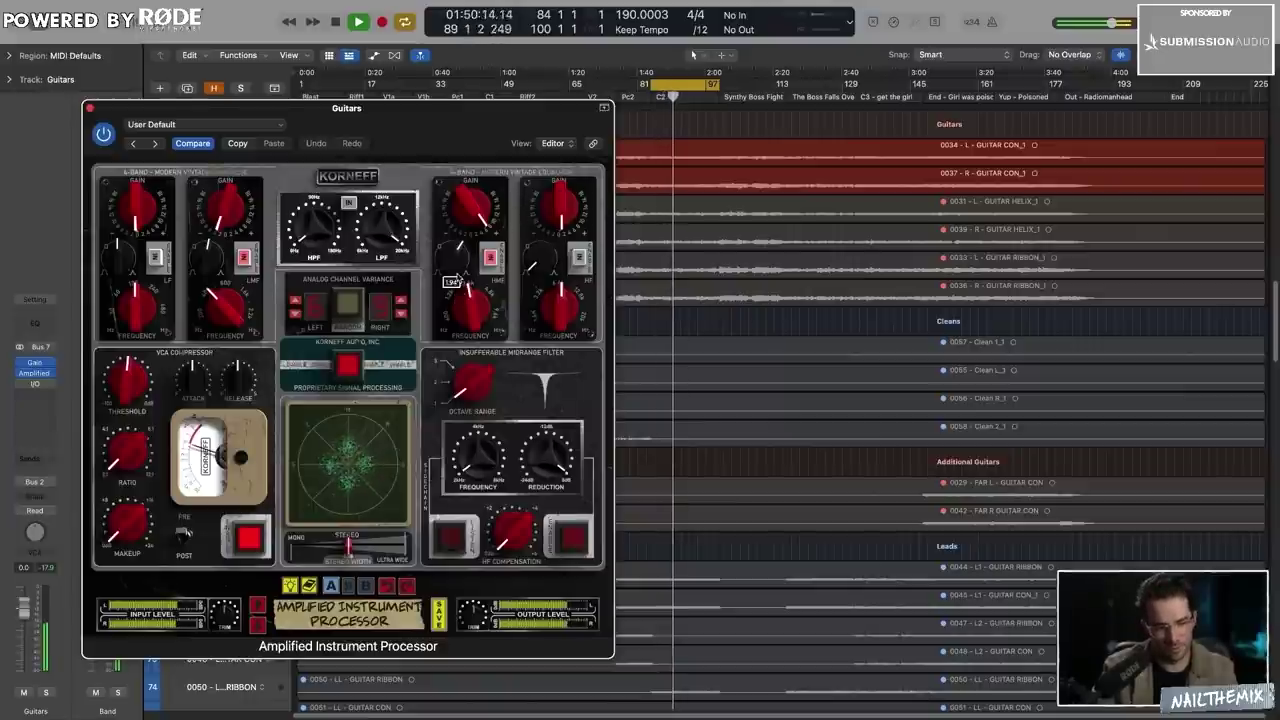
{"action": "left_click_drag", "start_coordinate": [455, 280], "coordinate": [480, 270]}
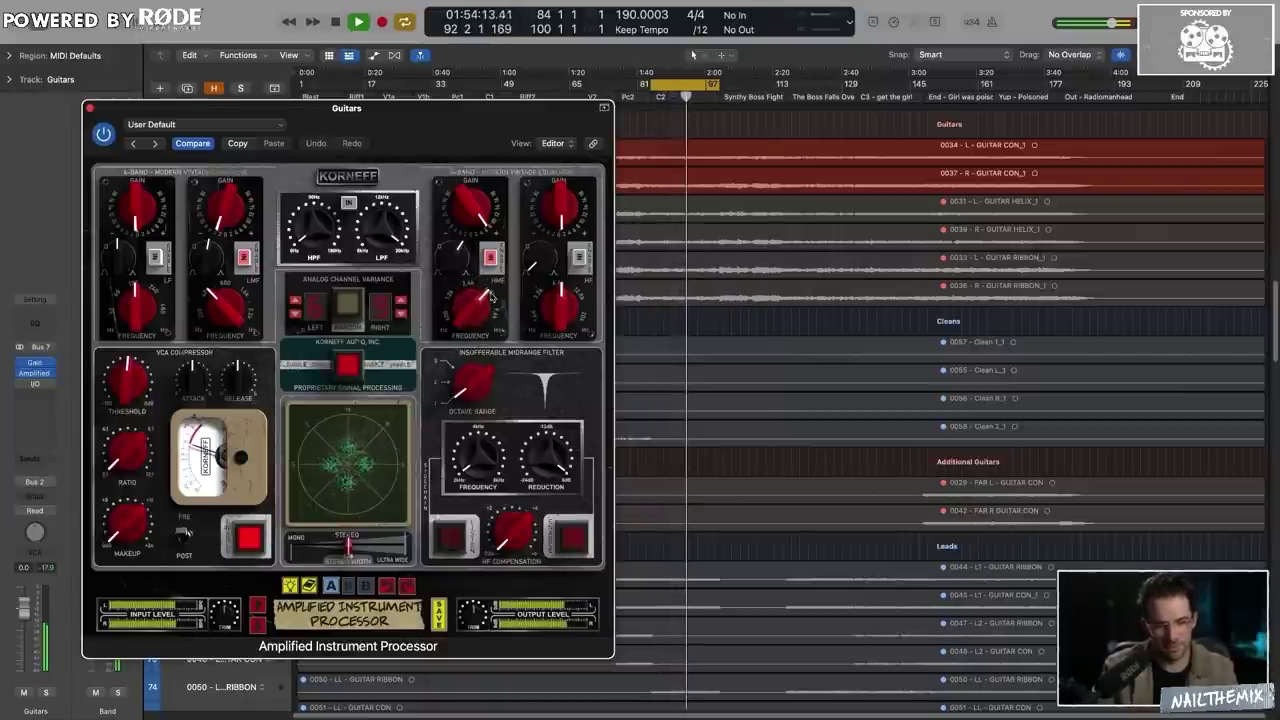
{"action": "key", "text": "space"}
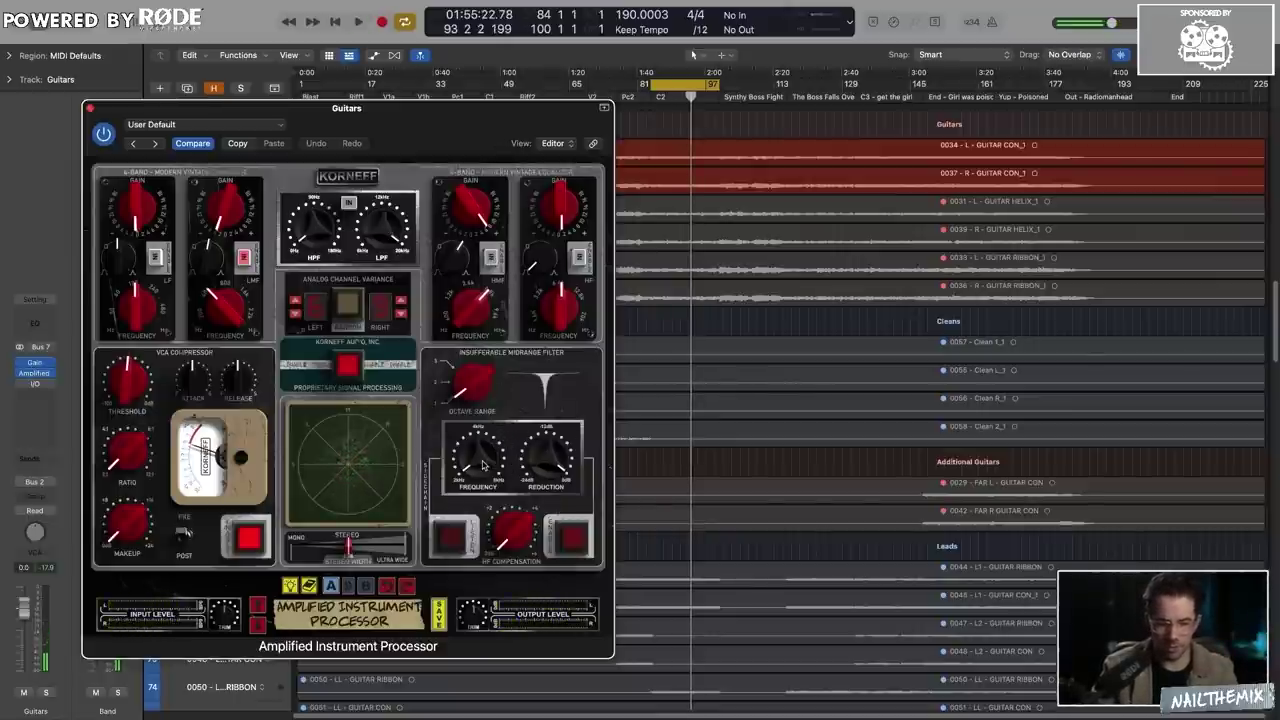
Enable the Insufferable Midrange Filter and adjust its frequency and reduction amount.
{"action": "left_click_drag", "start_coordinate": [483, 455], "coordinate": [475, 475]}
{"action": "left_click", "coordinate": [573, 531]}
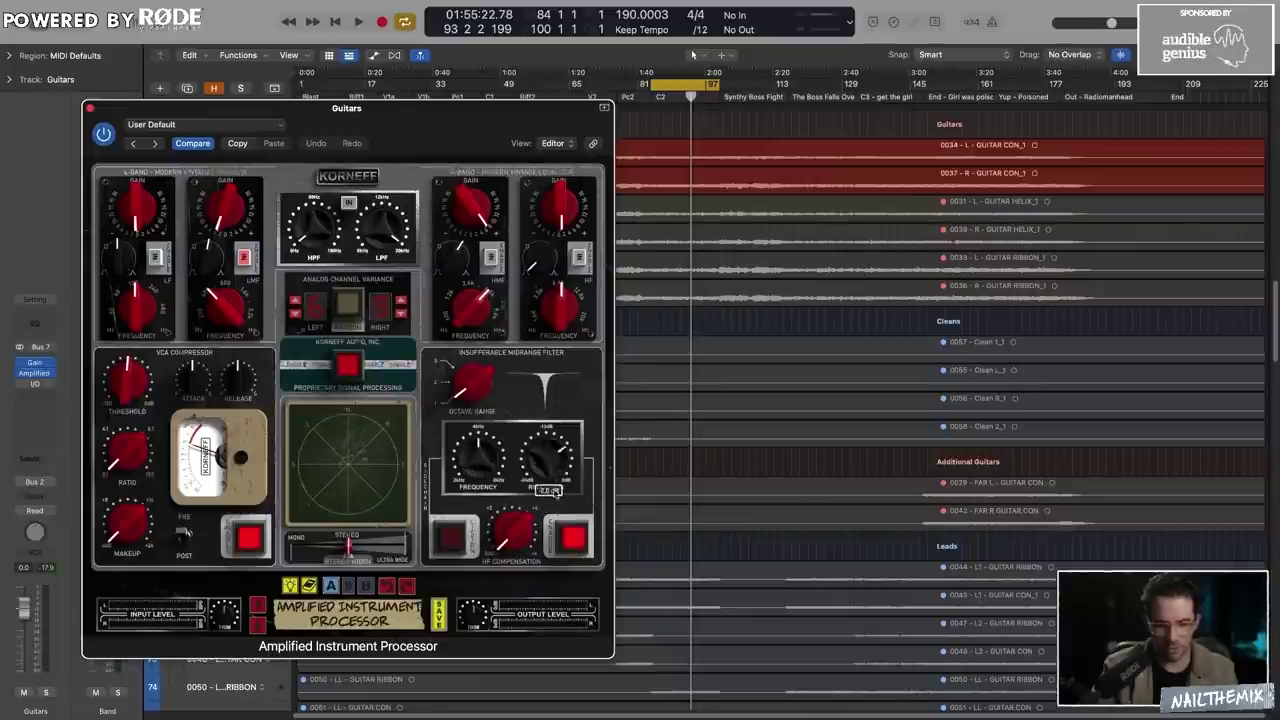
{"action": "left_click_drag", "start_coordinate": [498, 121], "coordinate": [513, 123]}
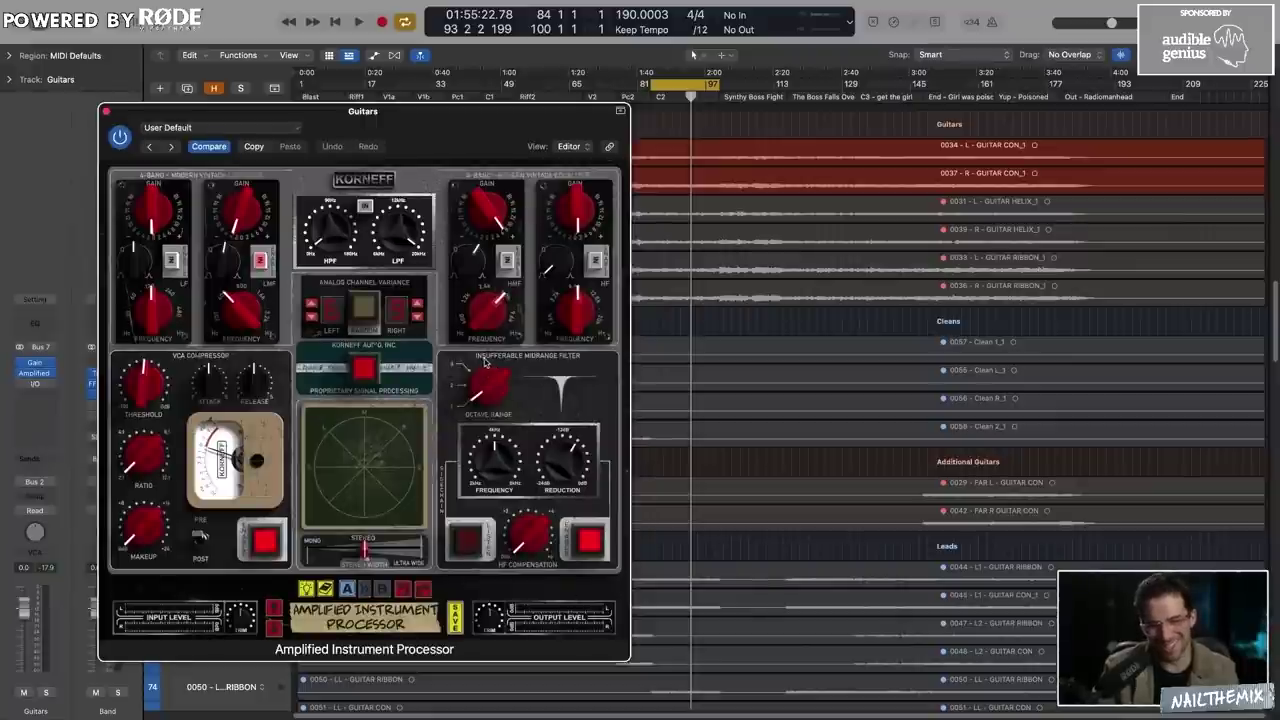
{"action": "left_click_drag", "start_coordinate": [570, 448], "coordinate": [572, 456]}
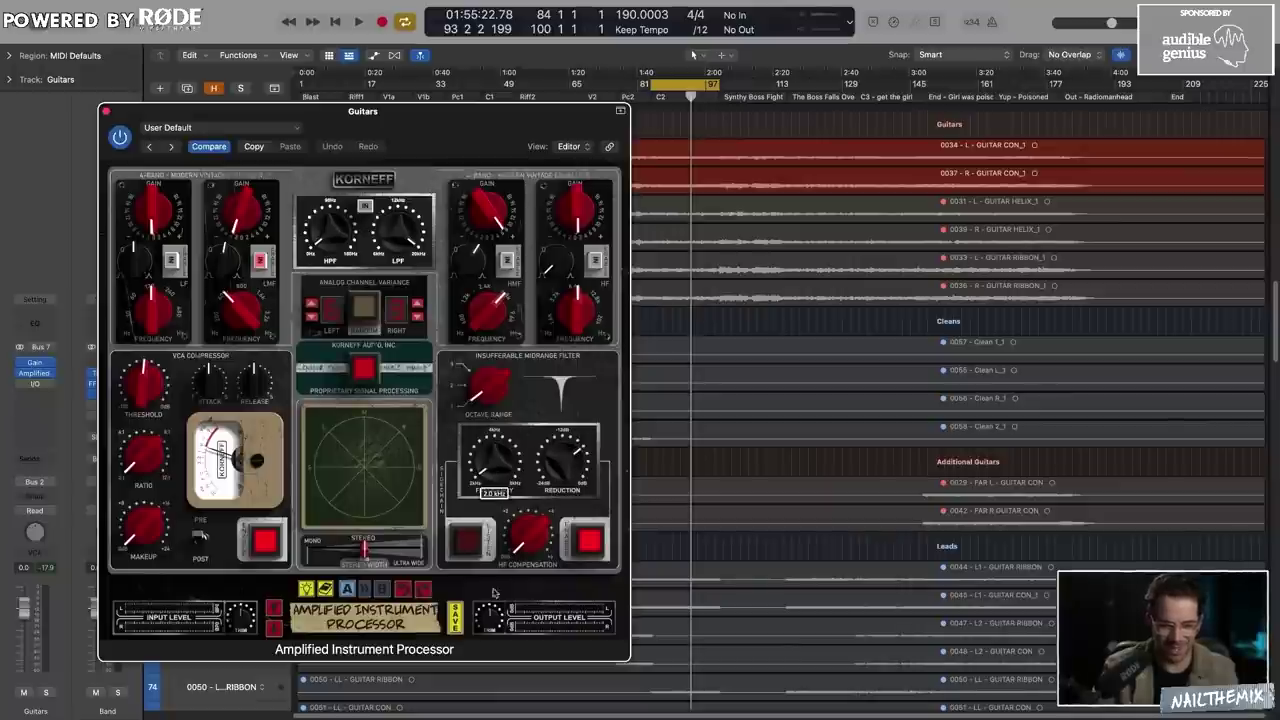
Set the midrange filter's octave range to 3 and its reduction to -5.9 dB, retuning its frequency during playback.
{"action": "key", "text": "space"}
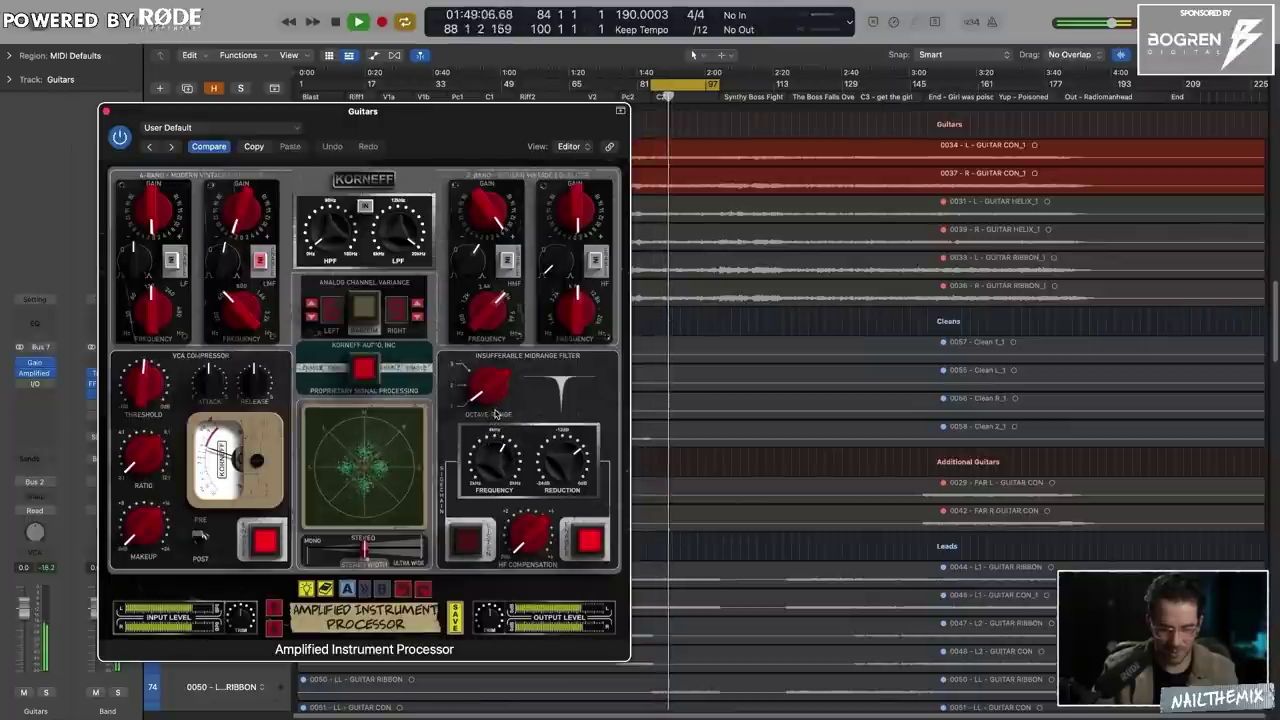
{"action": "left_click_drag", "start_coordinate": [491, 393], "coordinate": [491, 376]}
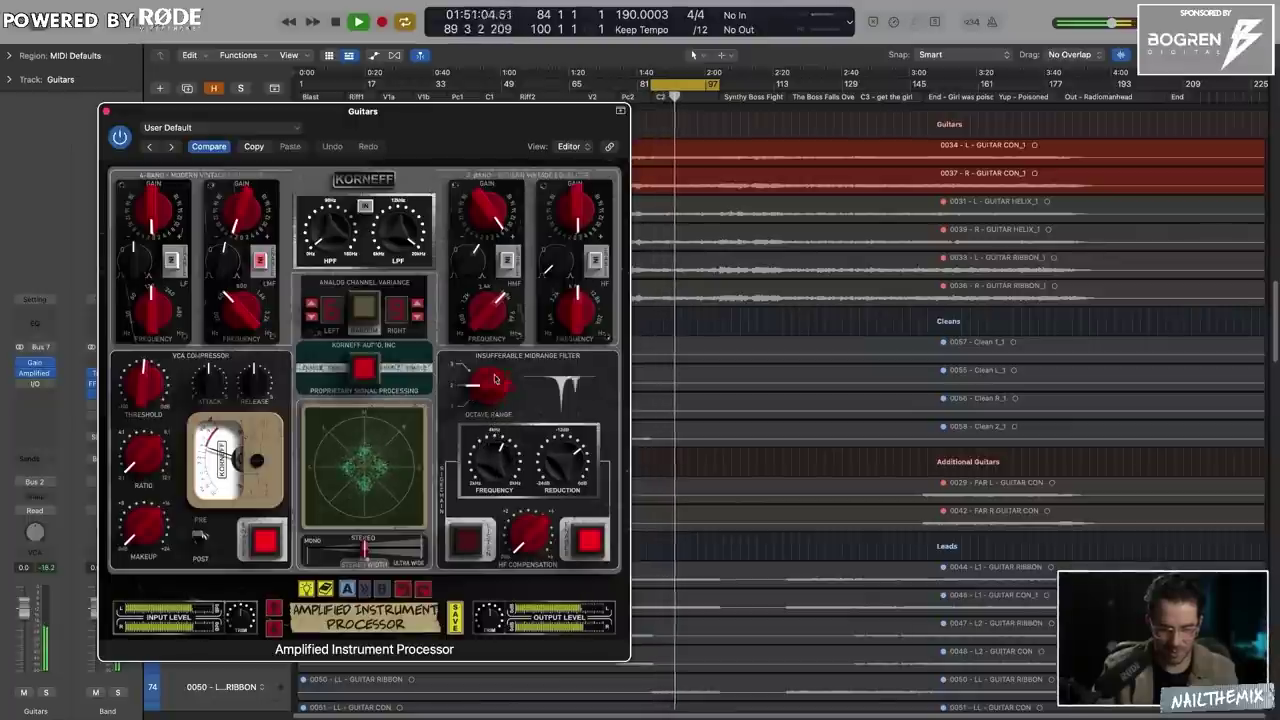
{"action": "mouse_move", "coordinate": [492, 469]}
{"action": "left_click_drag", "start_coordinate": [492, 470], "coordinate": [494, 481]}
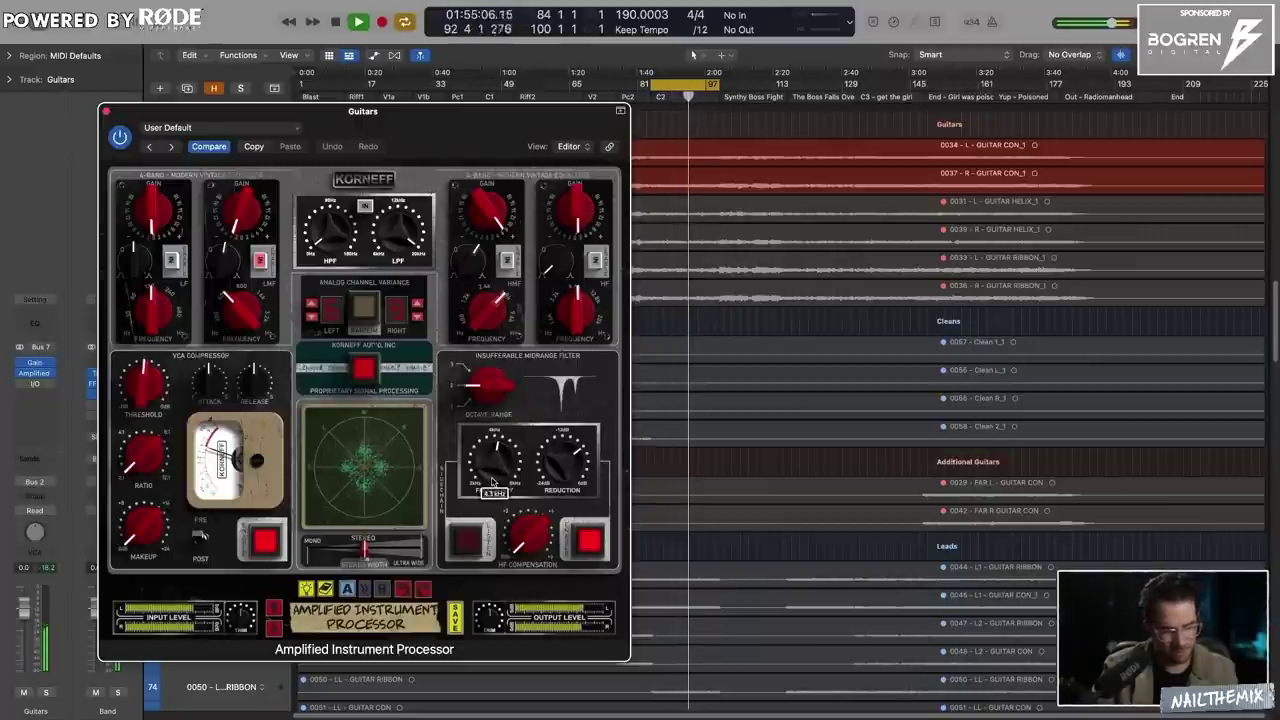
{"action": "left_click_drag", "start_coordinate": [559, 453], "coordinate": [559, 445]}
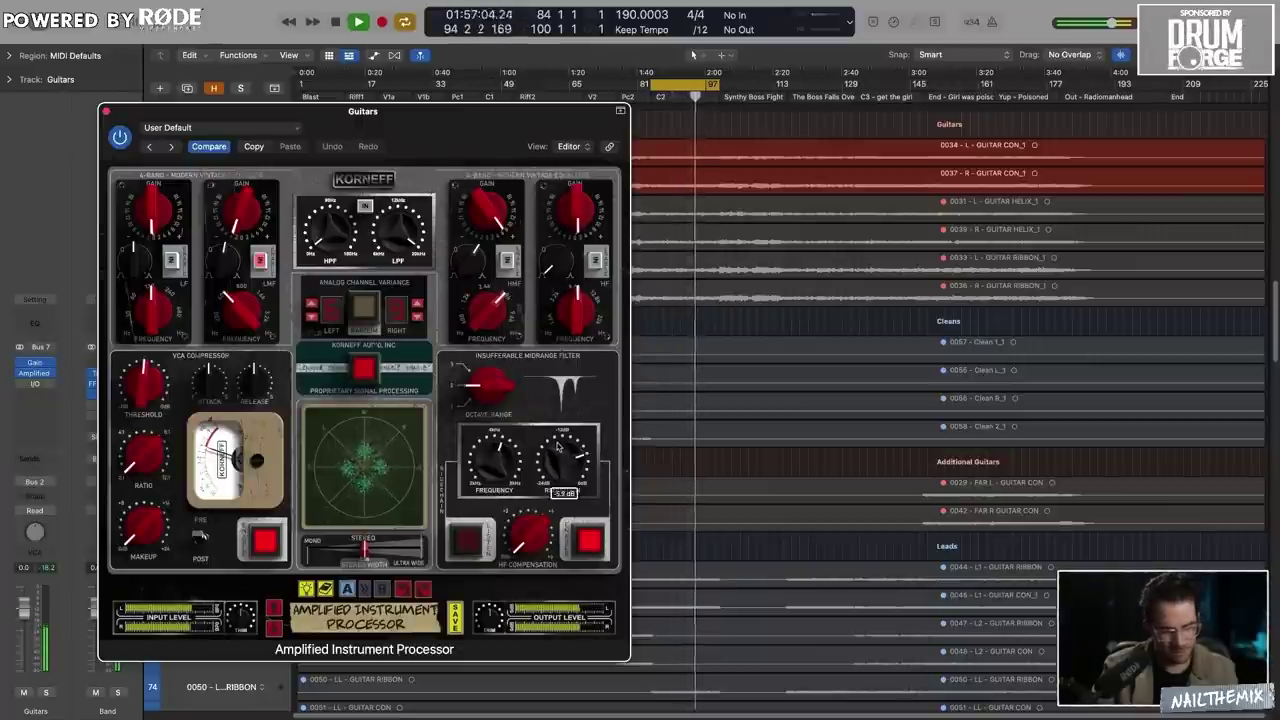
{"action": "left_click_drag", "start_coordinate": [491, 390], "coordinate": [491, 375]}
{"action": "left_click_drag", "start_coordinate": [492, 474], "coordinate": [492, 466]}
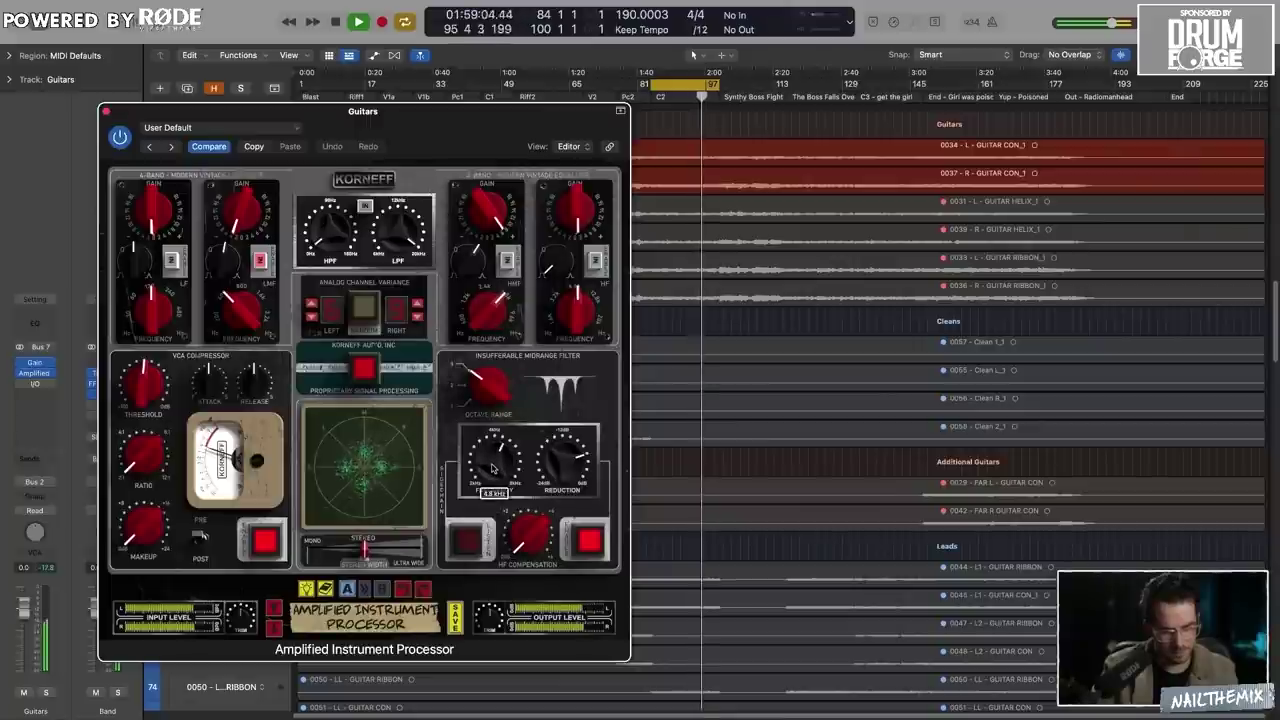
Compare the guitars with the Insufferable Midrange Filter bypassed and active.
{"action": "left_click", "coordinate": [592, 542]}
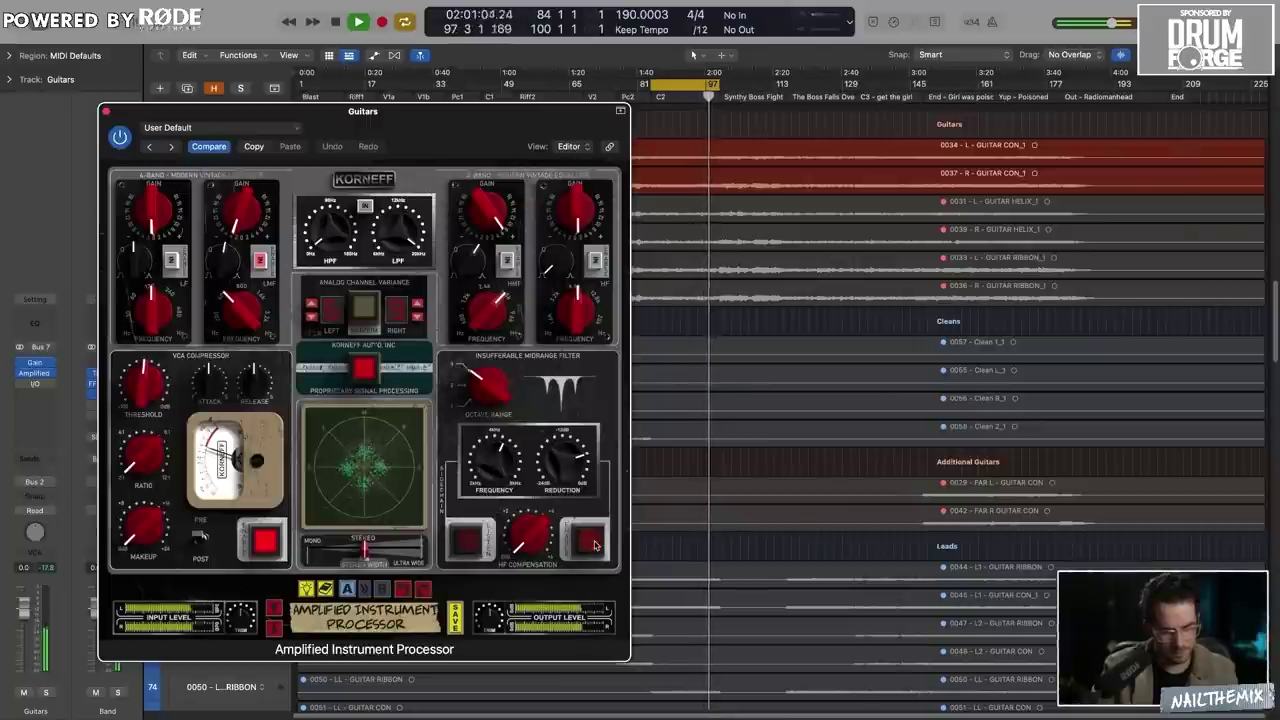
{"action": "left_click", "coordinate": [591, 542]}
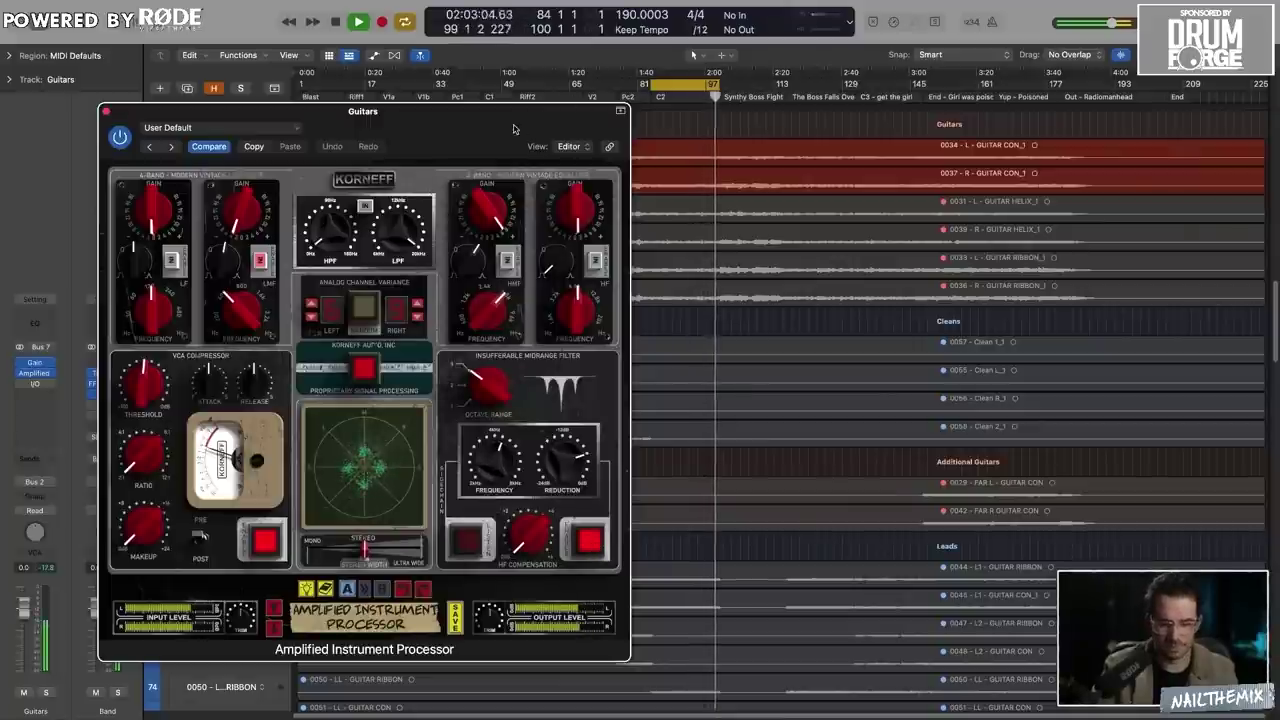
{"action": "left_click_drag", "start_coordinate": [513, 127], "coordinate": [715, 131]}
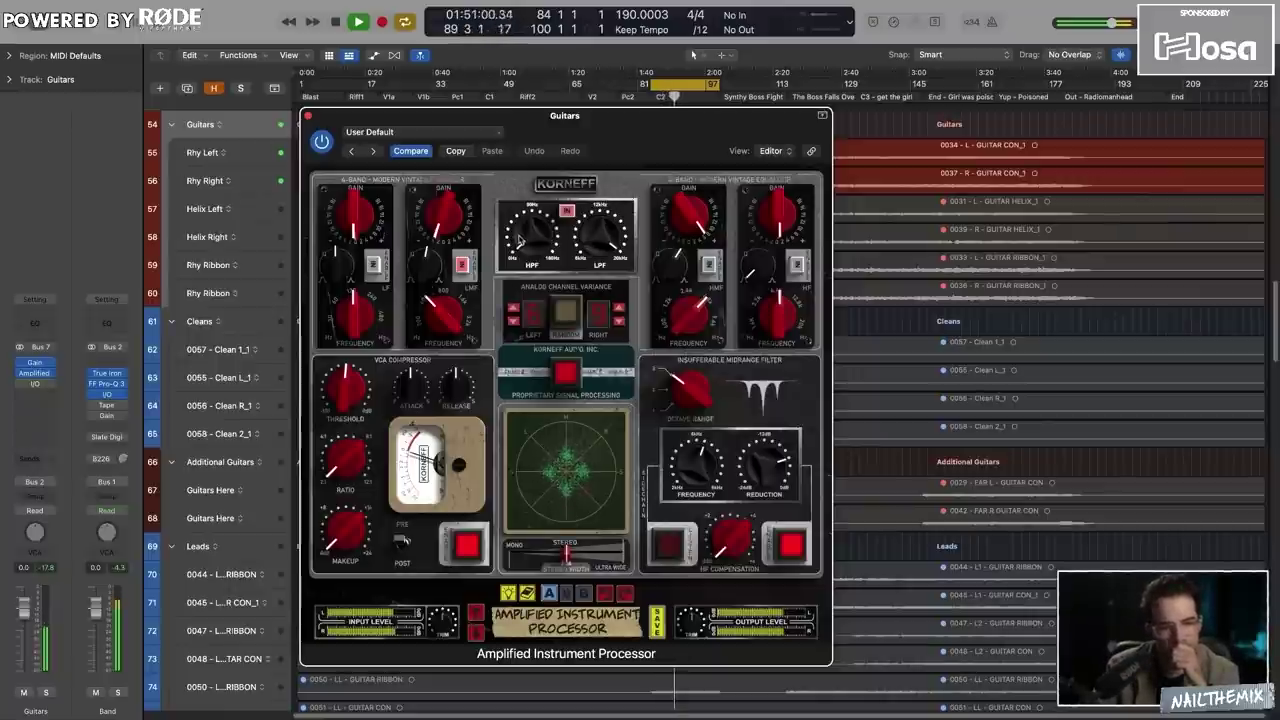
Adjust the high-pass filter cutoff and input trim, and fine-tune the midrange filter's frequency during playback.
{"action": "left_click_drag", "start_coordinate": [519, 240], "coordinate": [538, 232]}
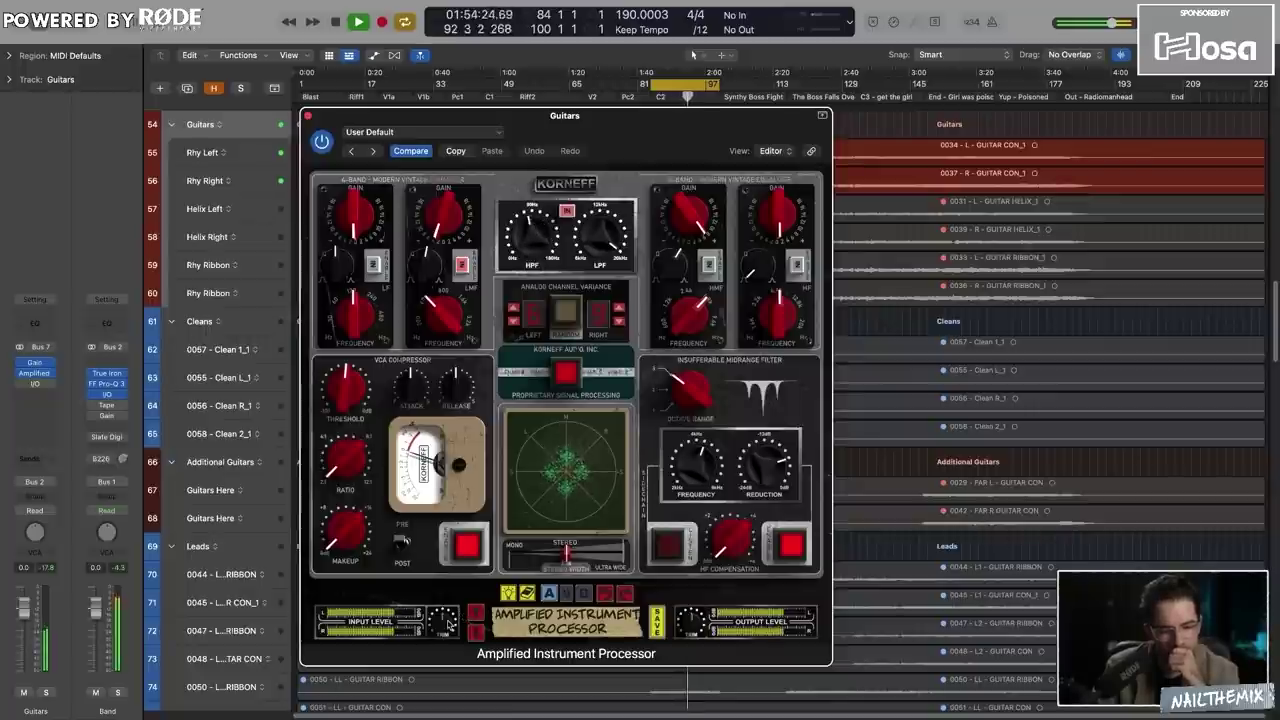
{"action": "left_click_drag", "start_coordinate": [450, 621], "coordinate": [452, 619]}
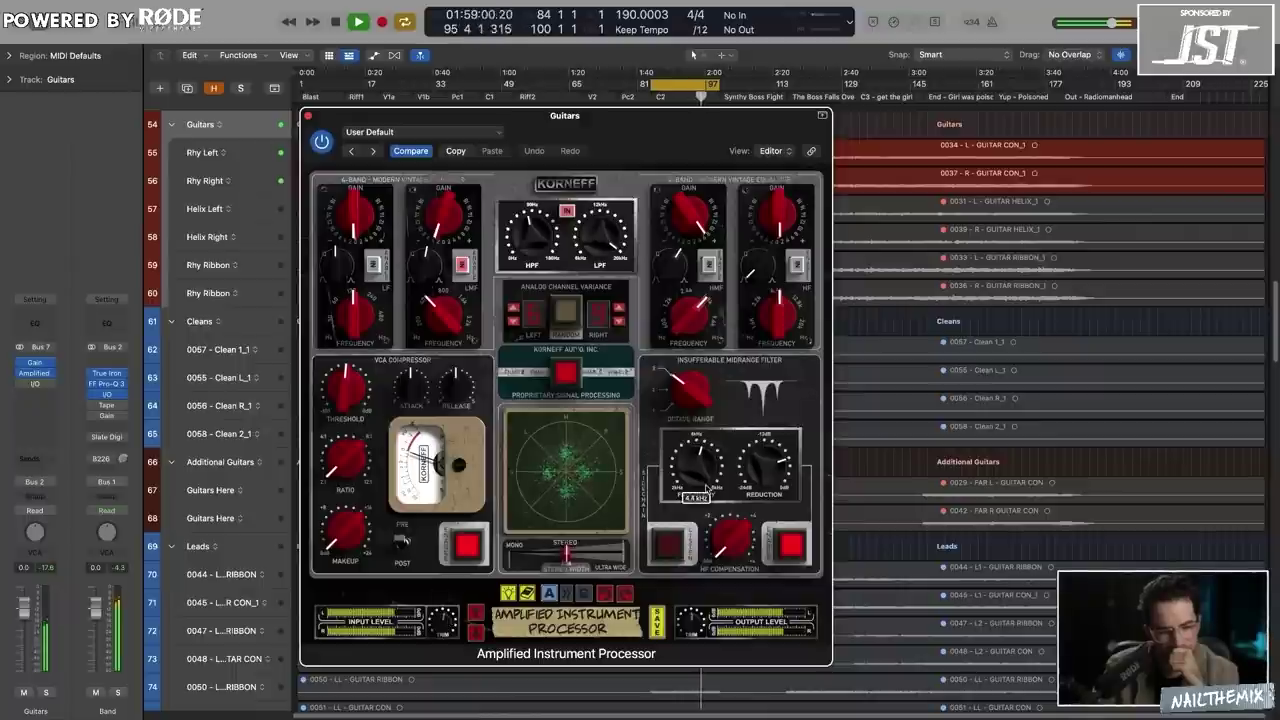
{"action": "left_click_drag", "start_coordinate": [707, 488], "coordinate": [707, 484]}
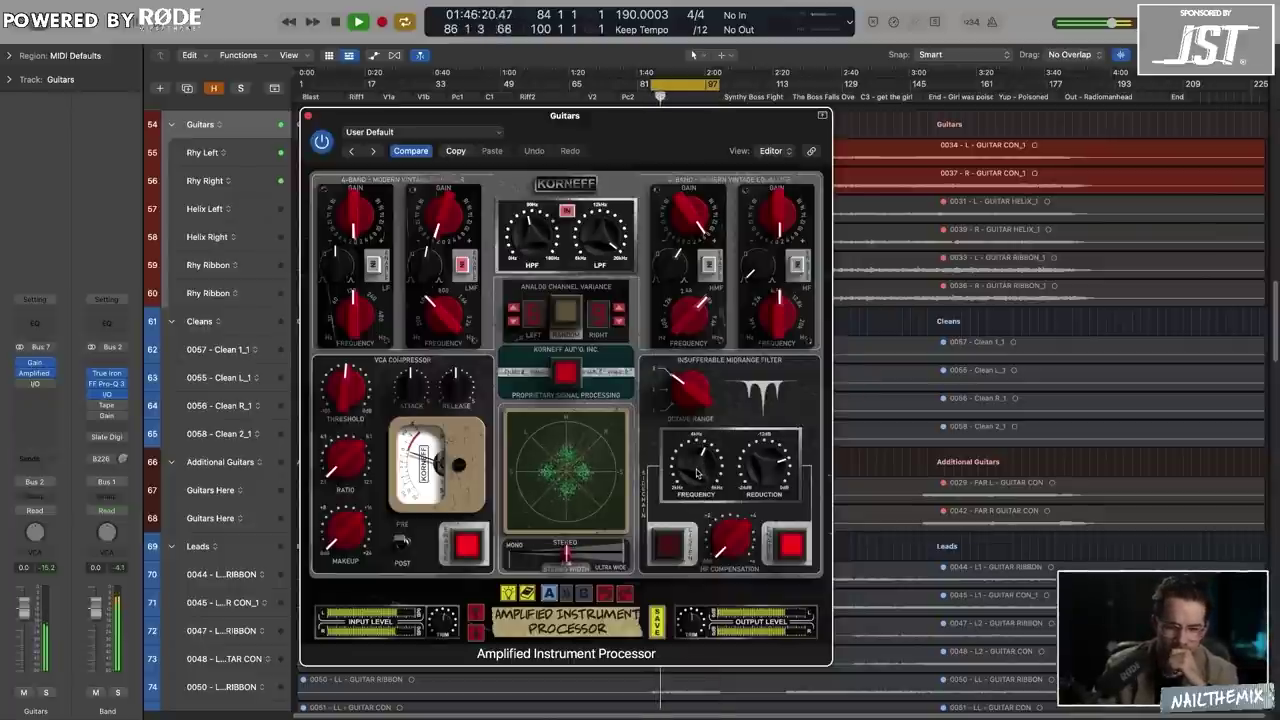
Close the plug-in, move the cycle range to bars 100–116 at the Synthy Boss Fight section, and play it.
{"action": "key", "text": "space"}
{"action": "left_click", "coordinate": [308, 118]}
{"action": "left_click_drag", "start_coordinate": [693, 84], "coordinate": [757, 84]}
{"action": "key", "text": "space"}
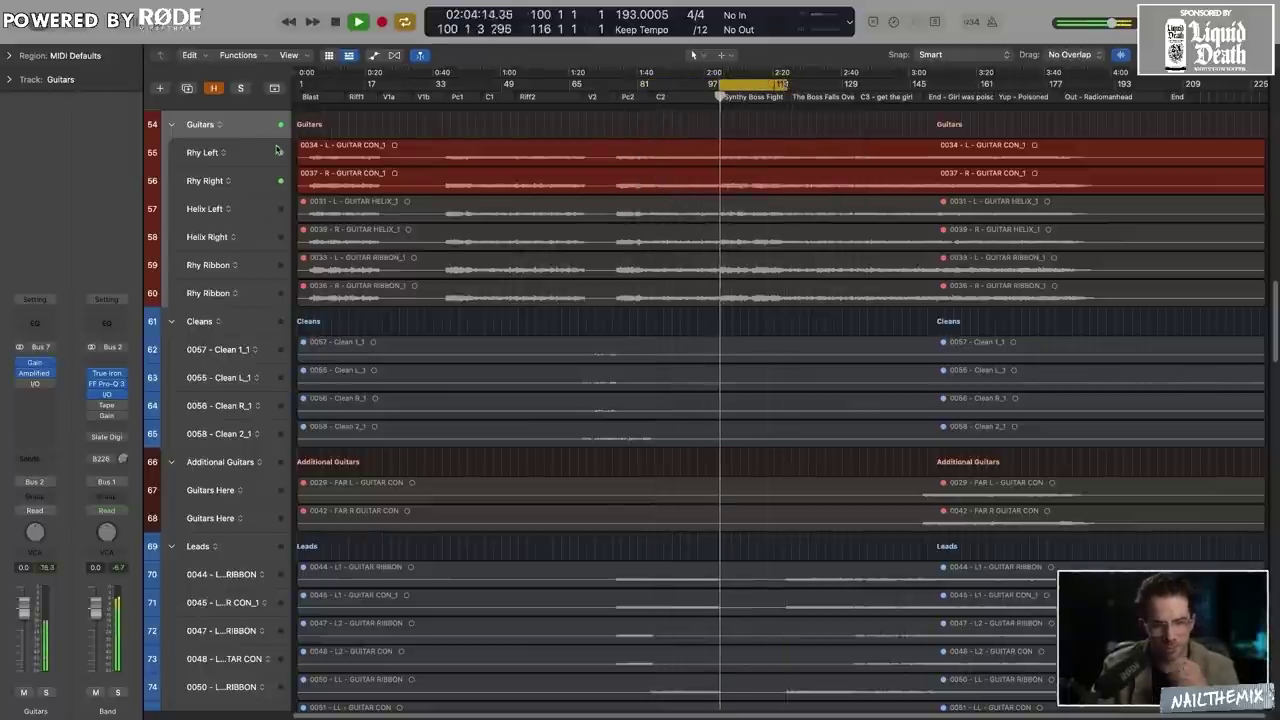
Reopen the guitar processor, refine its midrange filter frequency, and try an HF band boost of 2.74 dB with an adjusted frequency.
{"action": "left_click", "coordinate": [35, 373]}
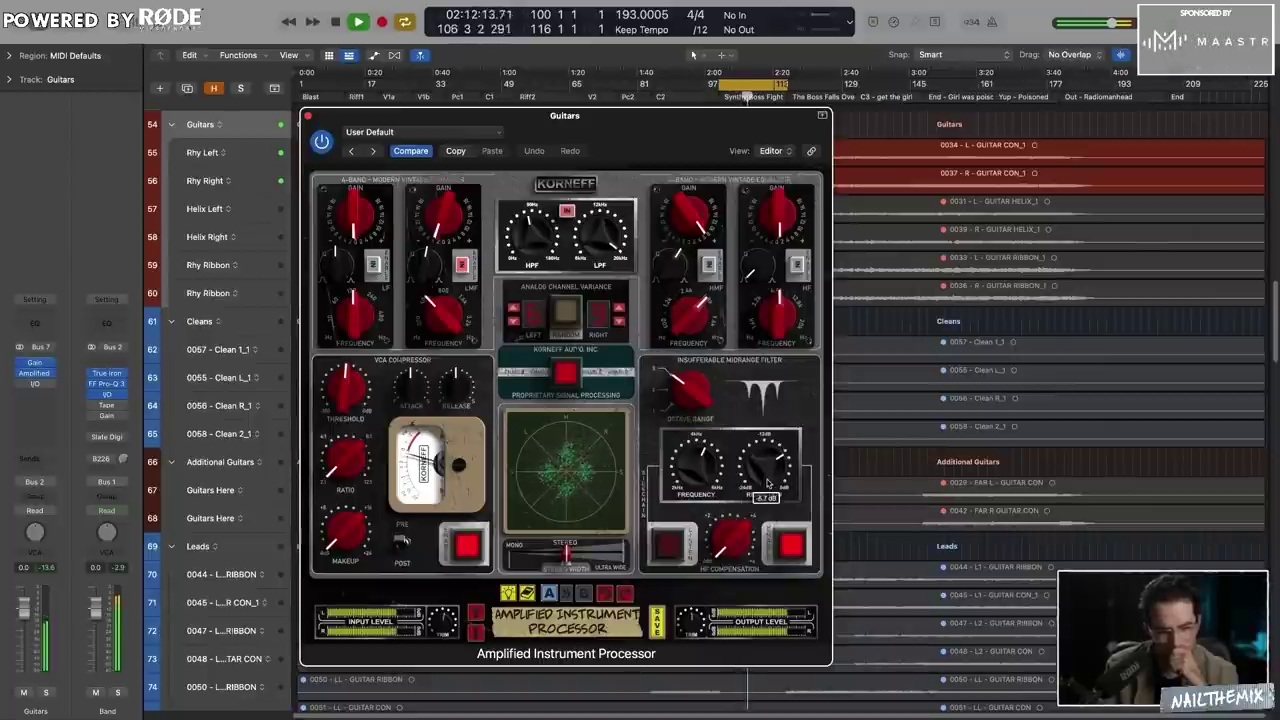
{"action": "left_click_drag", "start_coordinate": [712, 460], "coordinate": [712, 466]}
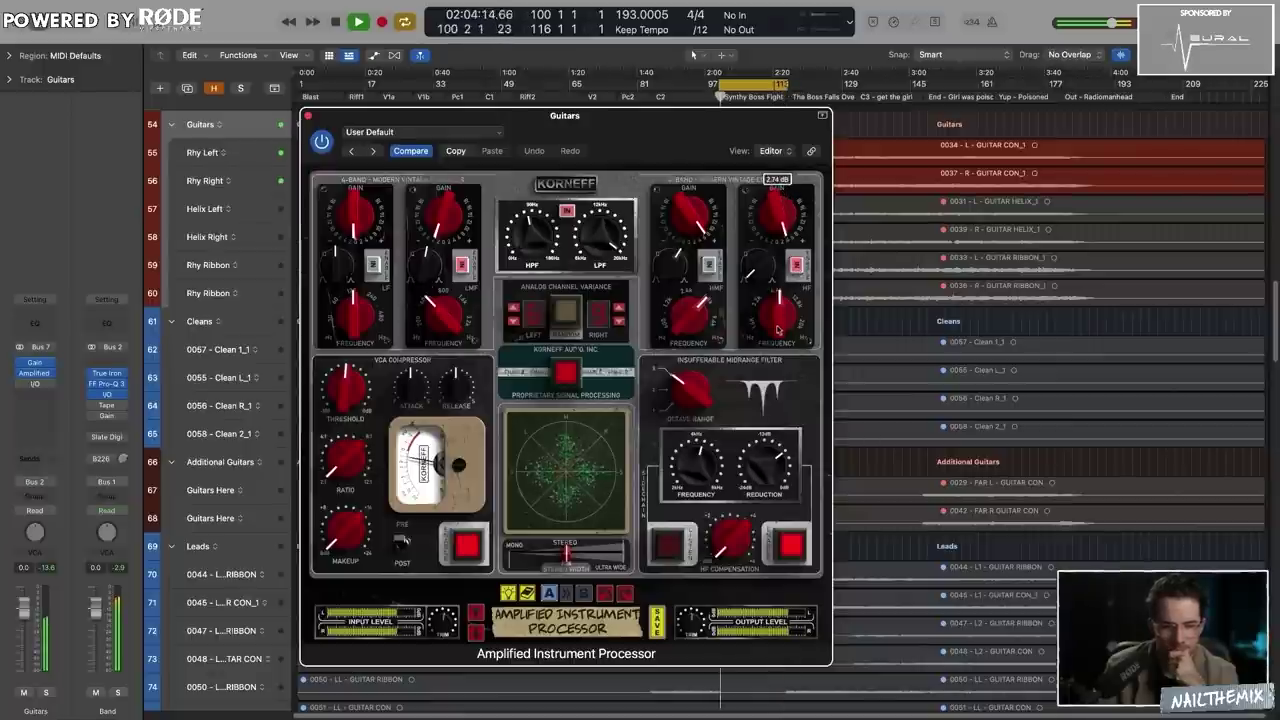
{"action": "left_click_drag", "start_coordinate": [777, 330], "coordinate": [774, 300]}
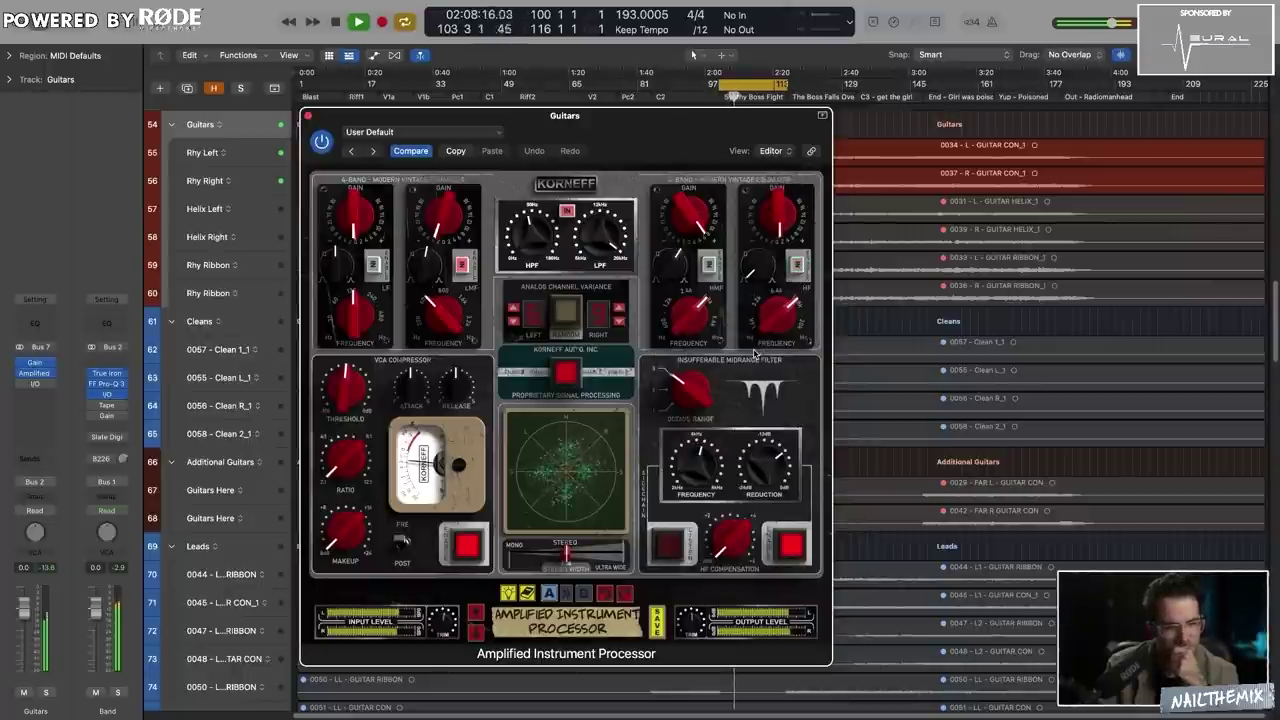
Enable Frequency Dependent Reduction on the guitar processor's rear panel and restart playback.
{"action": "left_click", "coordinate": [565, 183]}
{"action": "key", "text": "space"}
{"action": "left_click_drag", "start_coordinate": [563, 127], "coordinate": [812, 135]}
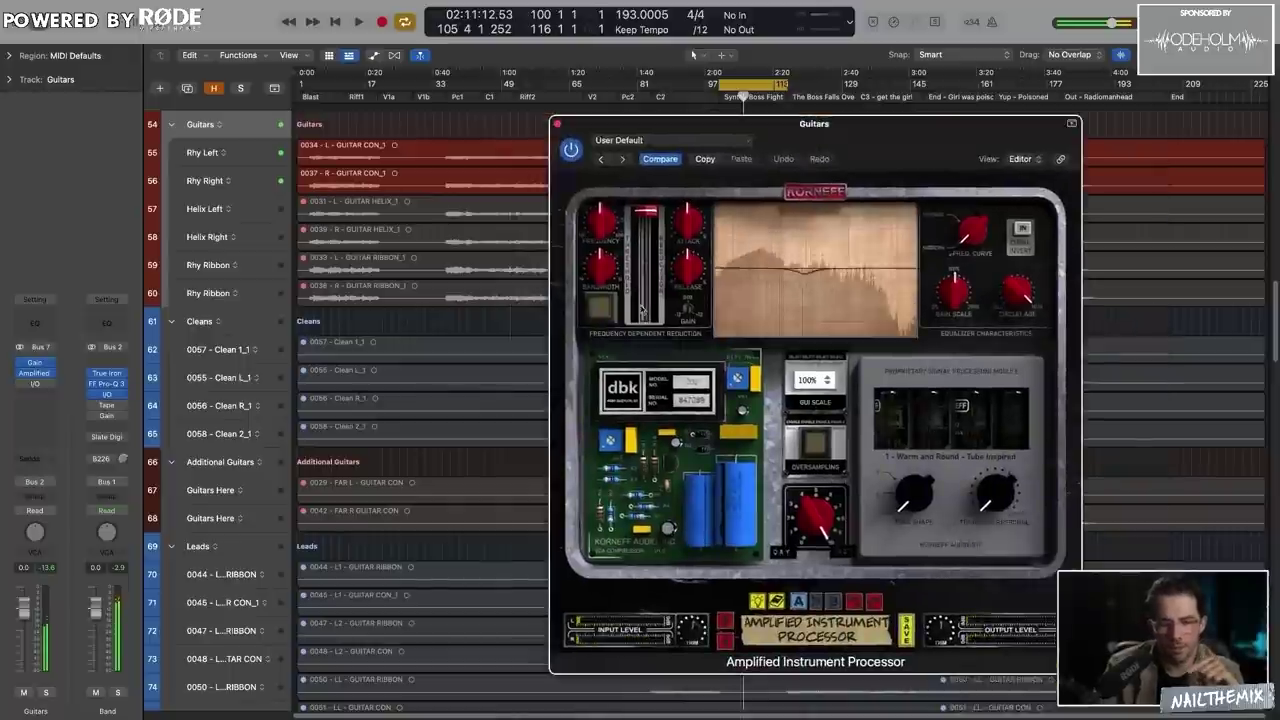
{"action": "left_click", "coordinate": [611, 307]}
{"action": "left_click_drag", "start_coordinate": [690, 125], "coordinate": [661, 232]}
{"action": "key", "text": "space"}
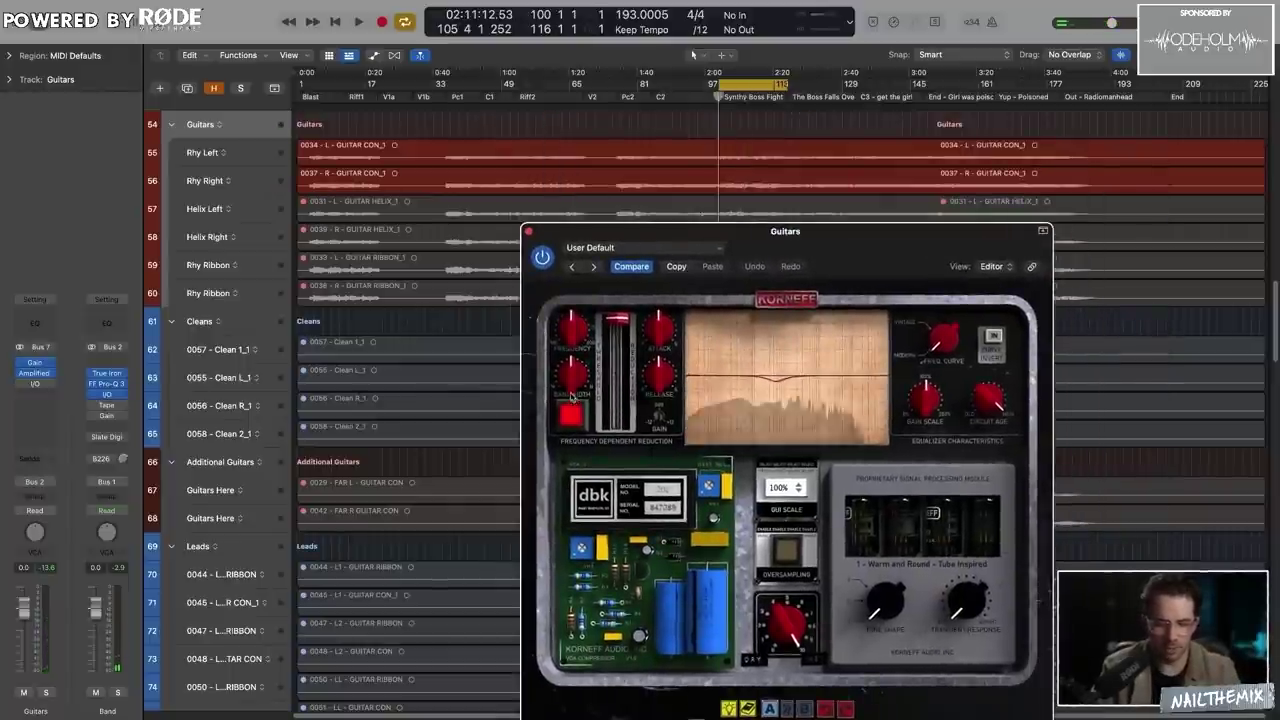
Set the Frequency Dependent Reduction to about 97 Hz with a threshold near -30.2 dB, adjust its bandwidth, and return to the front panel.
{"action": "left_click_drag", "start_coordinate": [618, 325], "coordinate": [618, 386]}
{"action": "left_click_drag", "start_coordinate": [573, 332], "coordinate": [582, 380]}
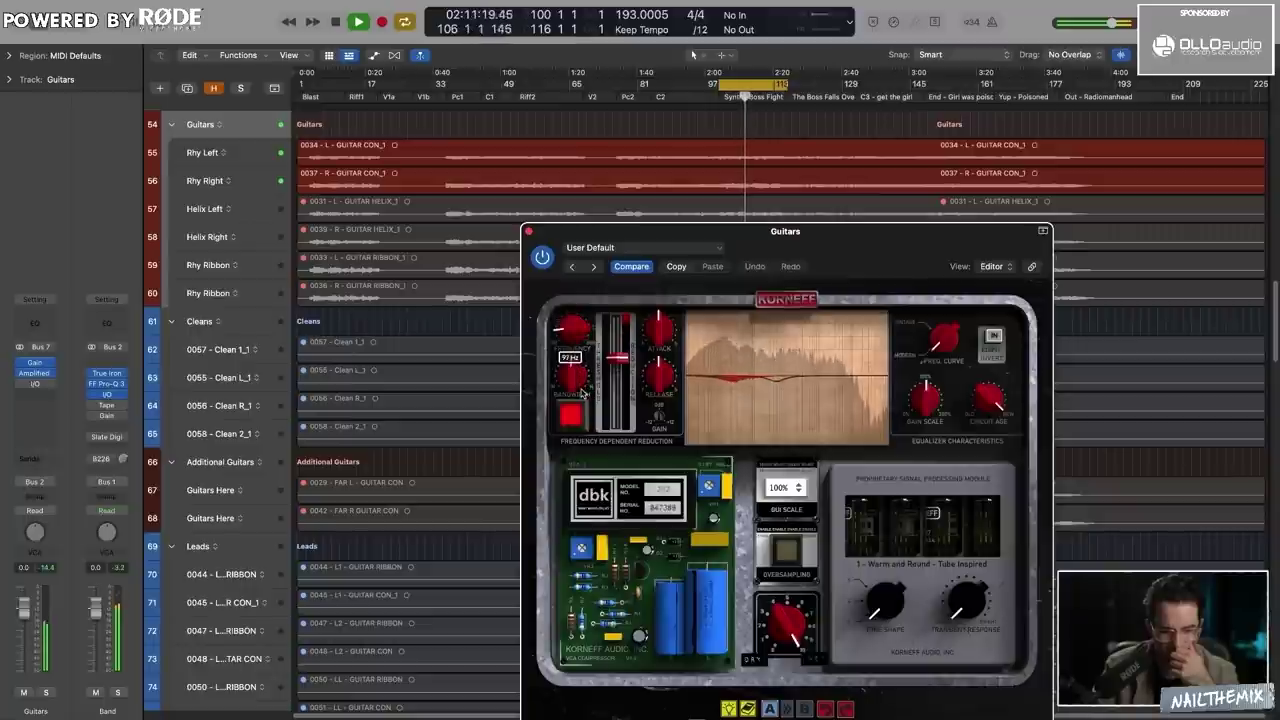
{"action": "left_click_drag", "start_coordinate": [582, 389], "coordinate": [571, 328]}
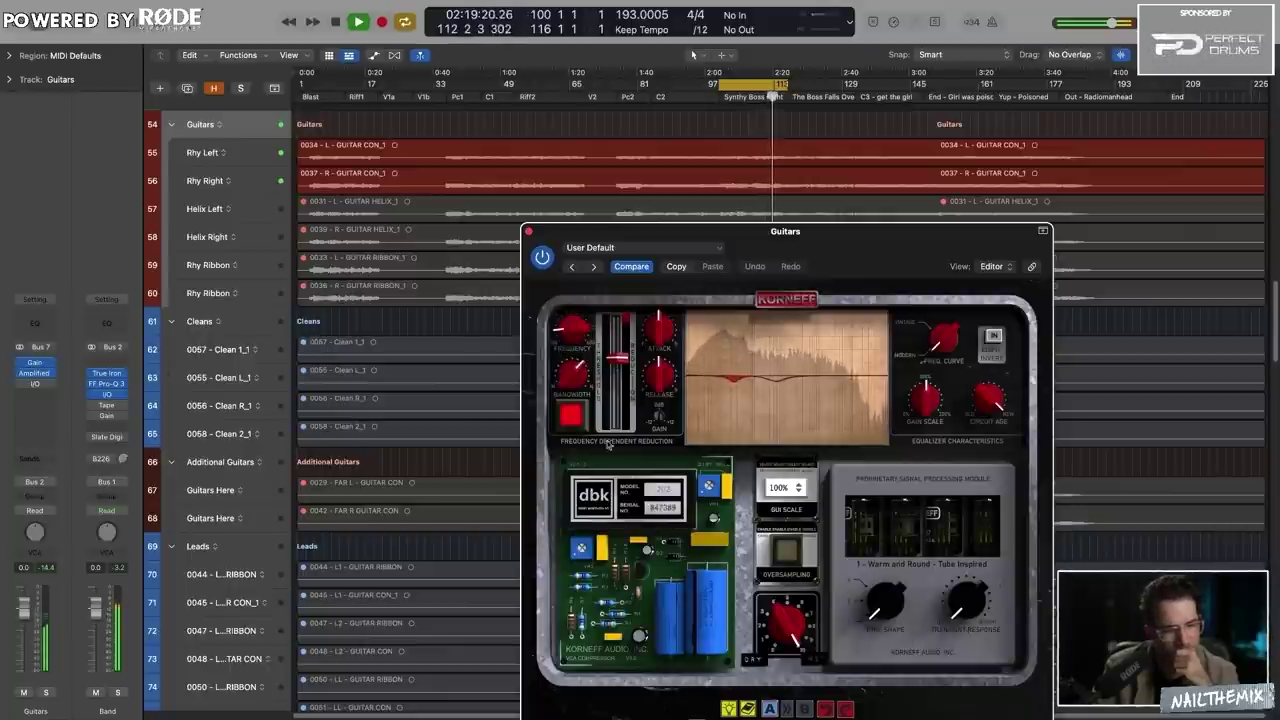
{"action": "left_click_drag", "start_coordinate": [614, 366], "coordinate": [614, 366]}
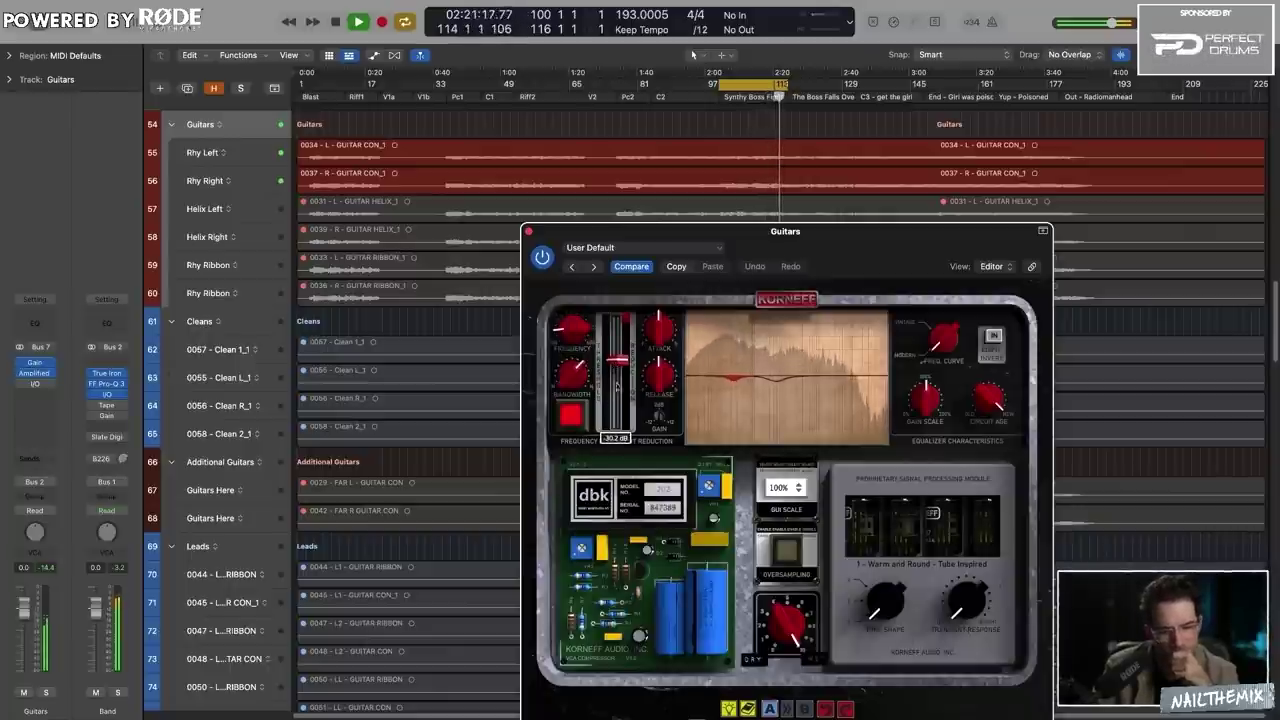
{"action": "left_click", "coordinate": [786, 299]}
{"action": "left_click_drag", "start_coordinate": [871, 241], "coordinate": [852, 179]}
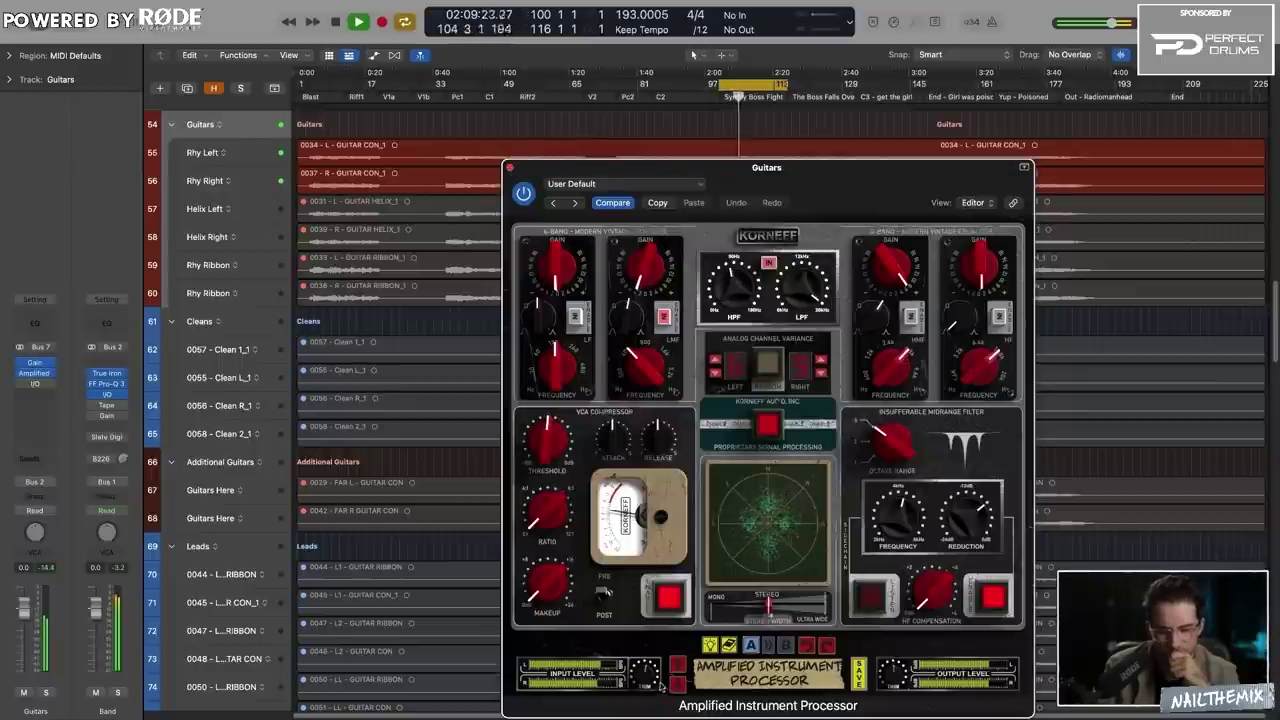
Enable the HMF band, restart playback, and adjust the band's Q and frequency before reducing its gain.
{"action": "key", "text": "space"}
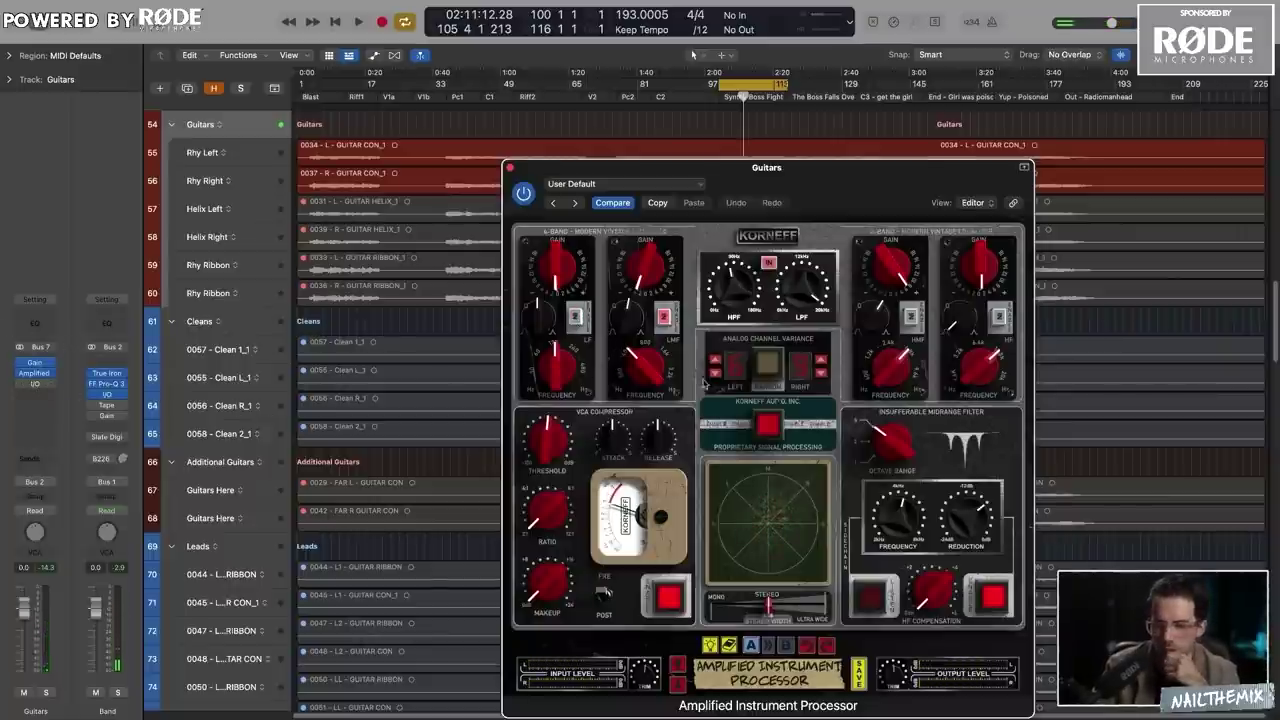
{"action": "mouse_move", "coordinate": [882, 374]}
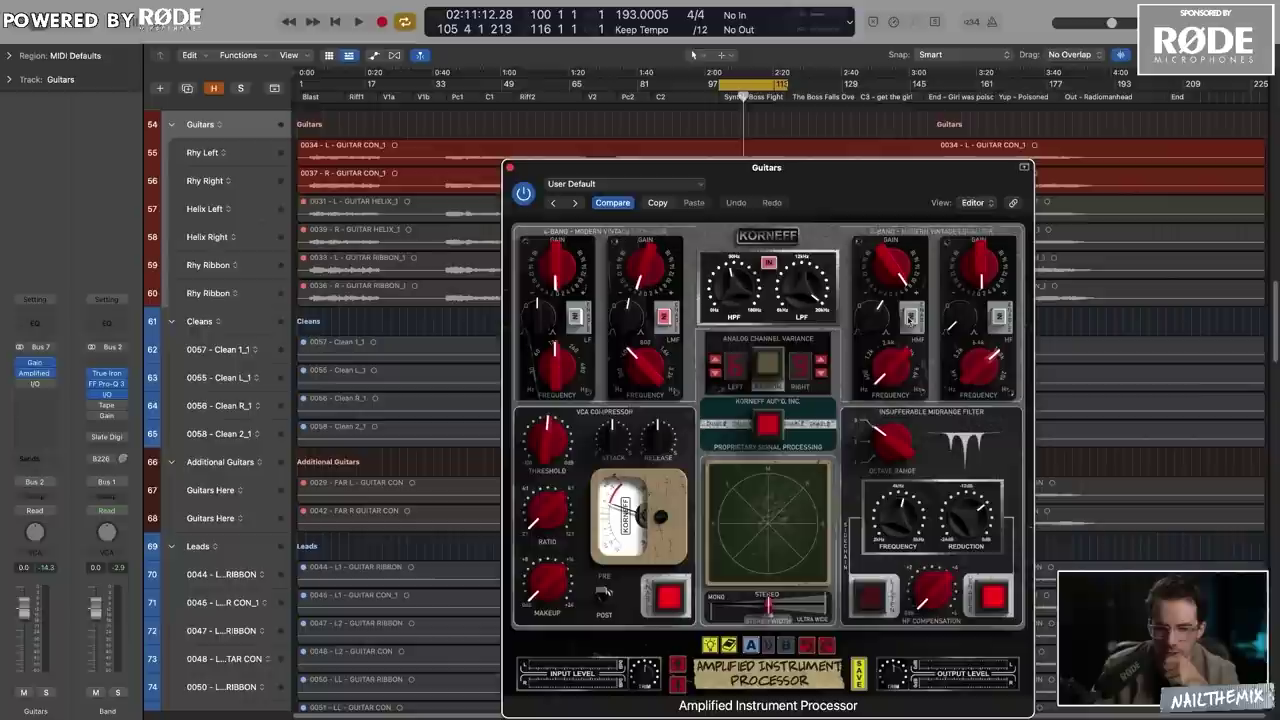
{"action": "key", "text": "space"}
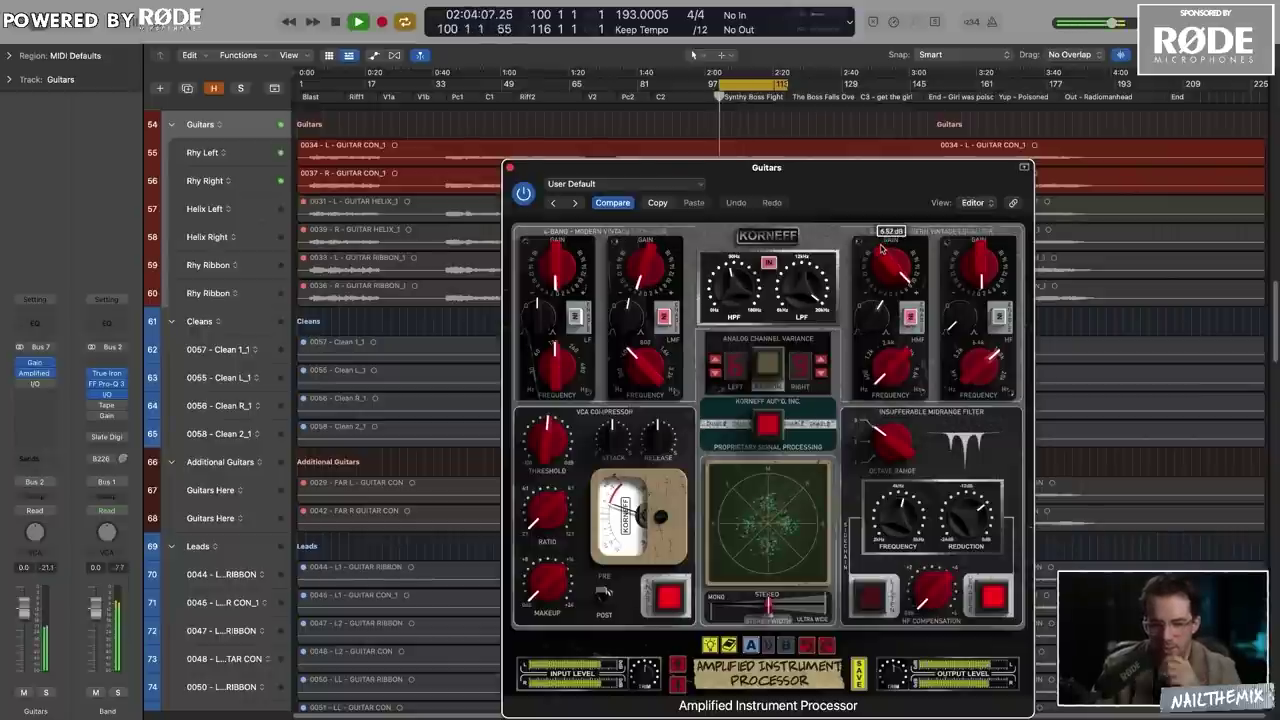
{"action": "mouse_move", "coordinate": [873, 323]}
{"action": "left_click_drag", "start_coordinate": [872, 322], "coordinate": [872, 296]}
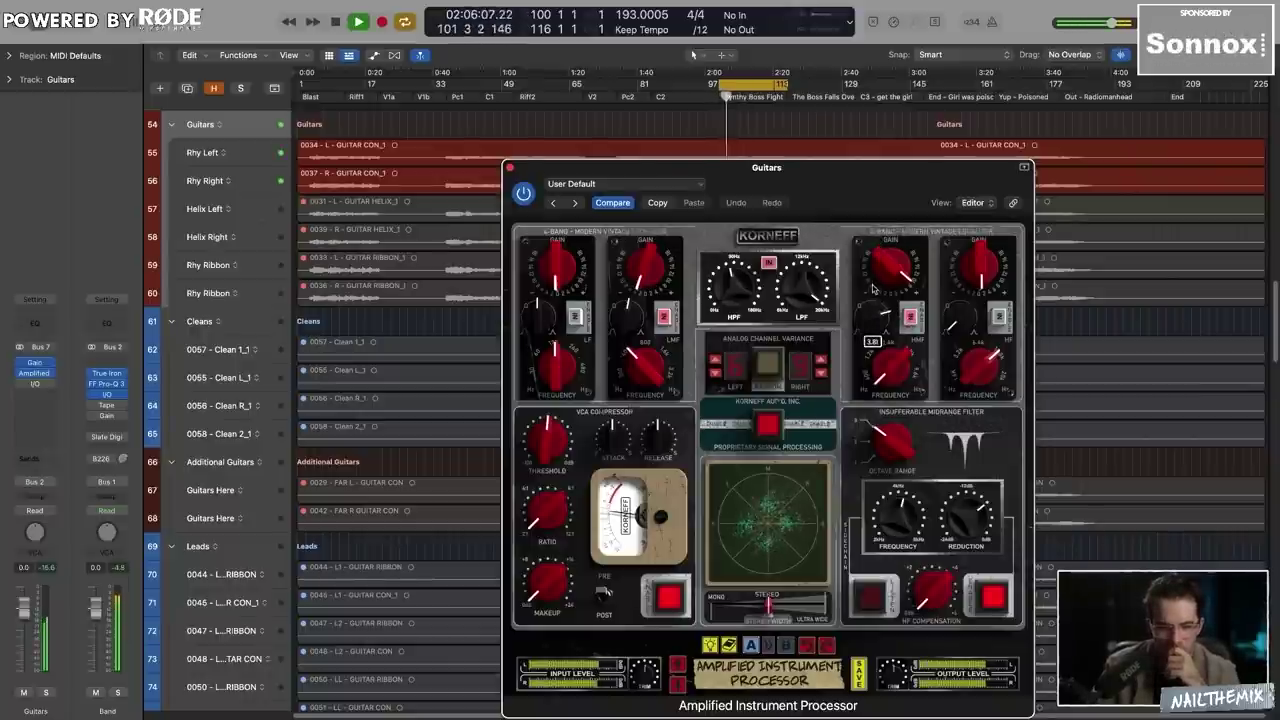
{"action": "mouse_move", "coordinate": [888, 272]}
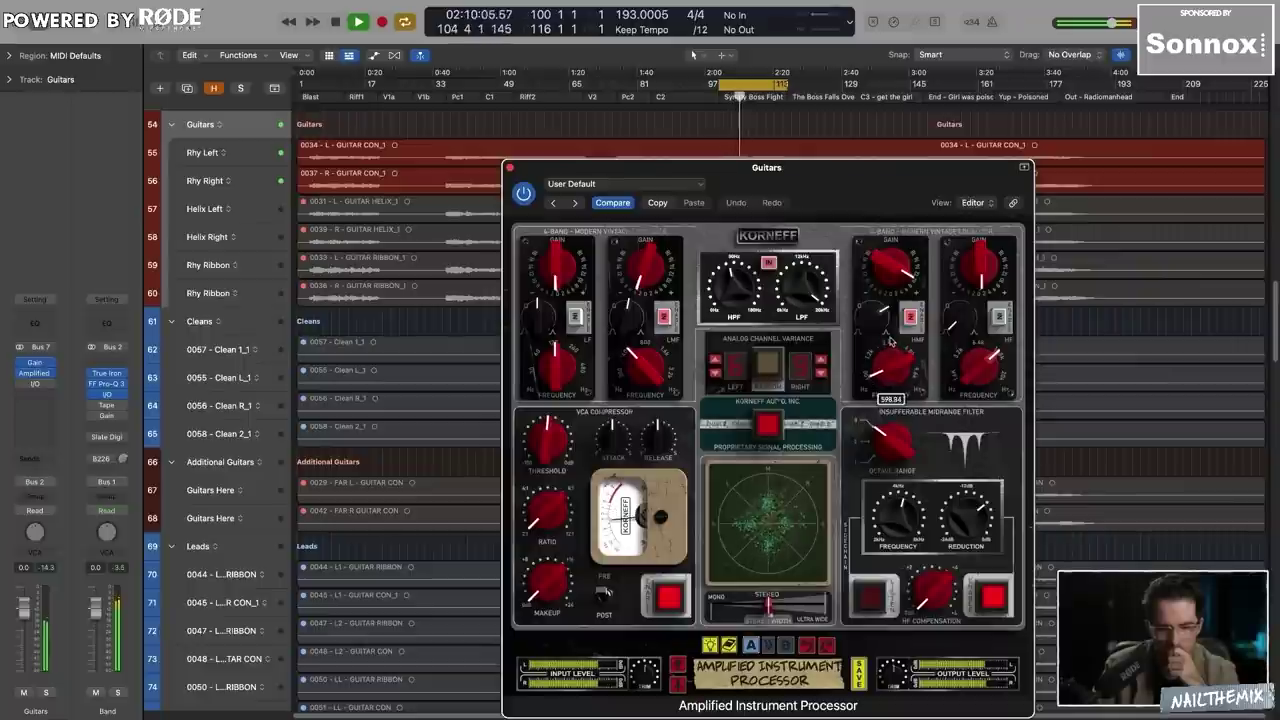
{"action": "mouse_move", "coordinate": [864, 340]}
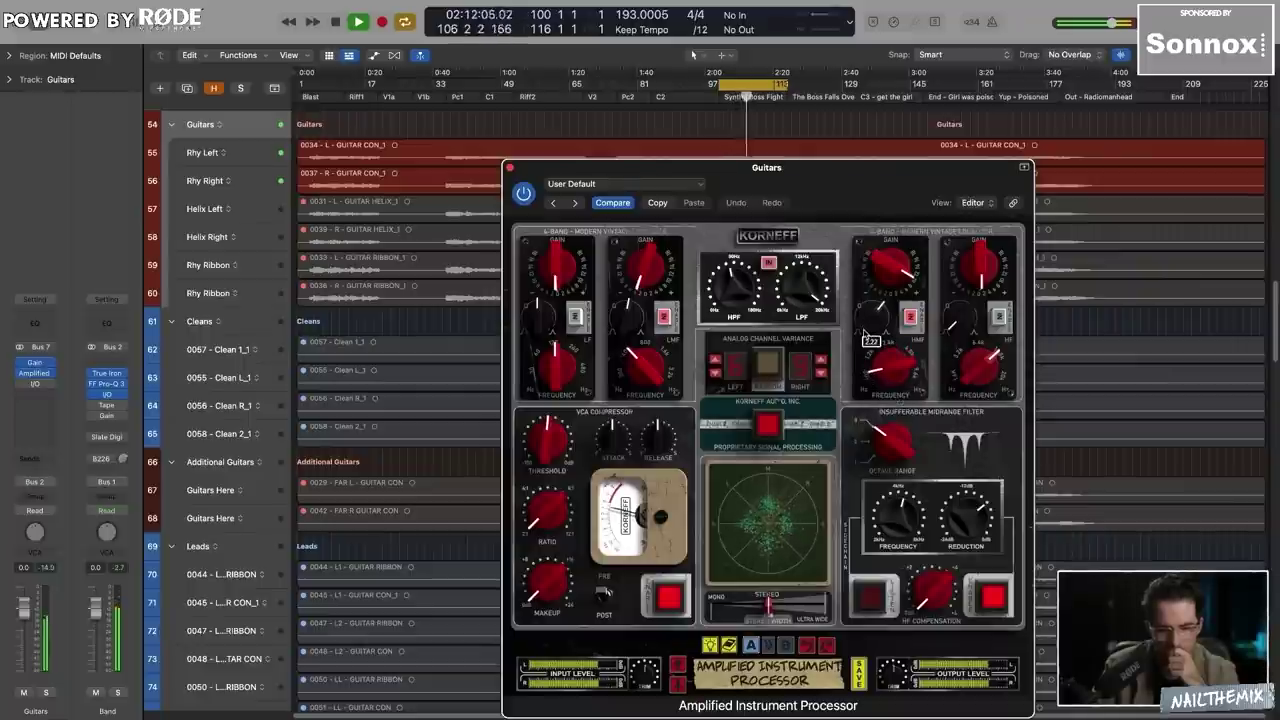
{"action": "left_click_drag", "start_coordinate": [877, 281], "coordinate": [876, 314]}
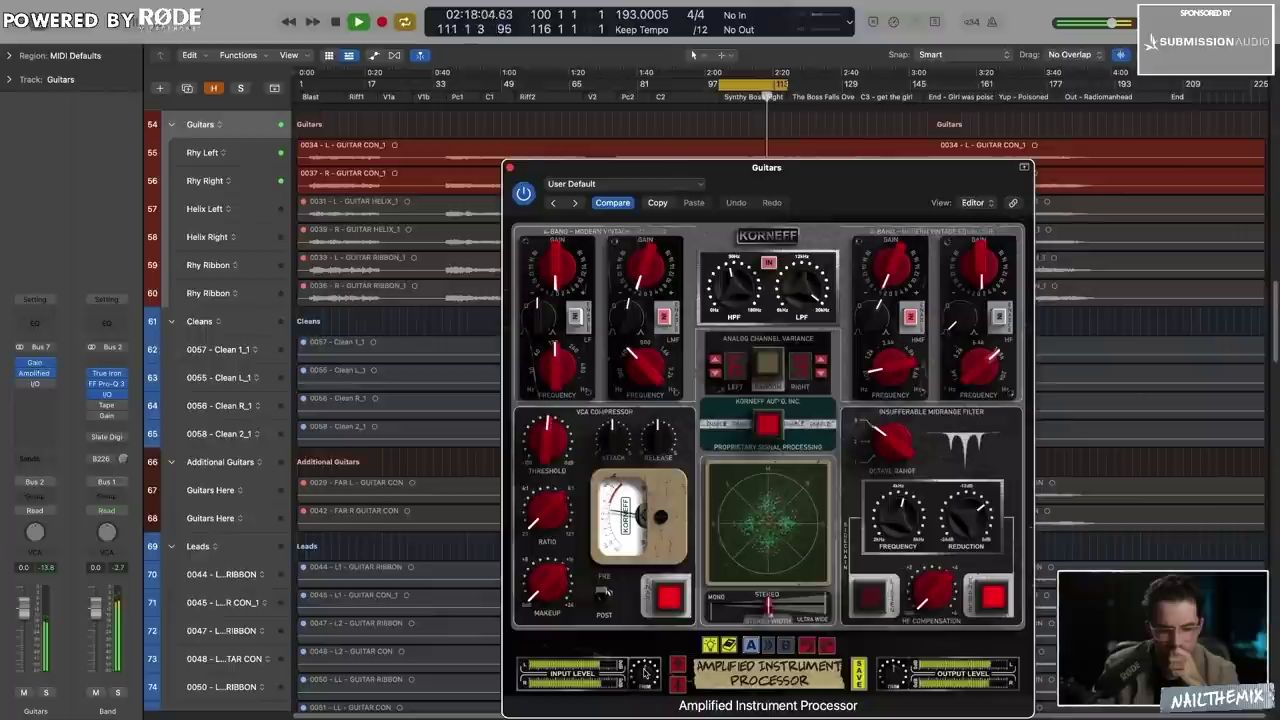
Trim the guitar processor's output to -2.0 dB, bypassing and re-enabling the plug-in to compare levels.
{"action": "mouse_move", "coordinate": [645, 668]}
{"action": "mouse_move", "coordinate": [896, 678]}
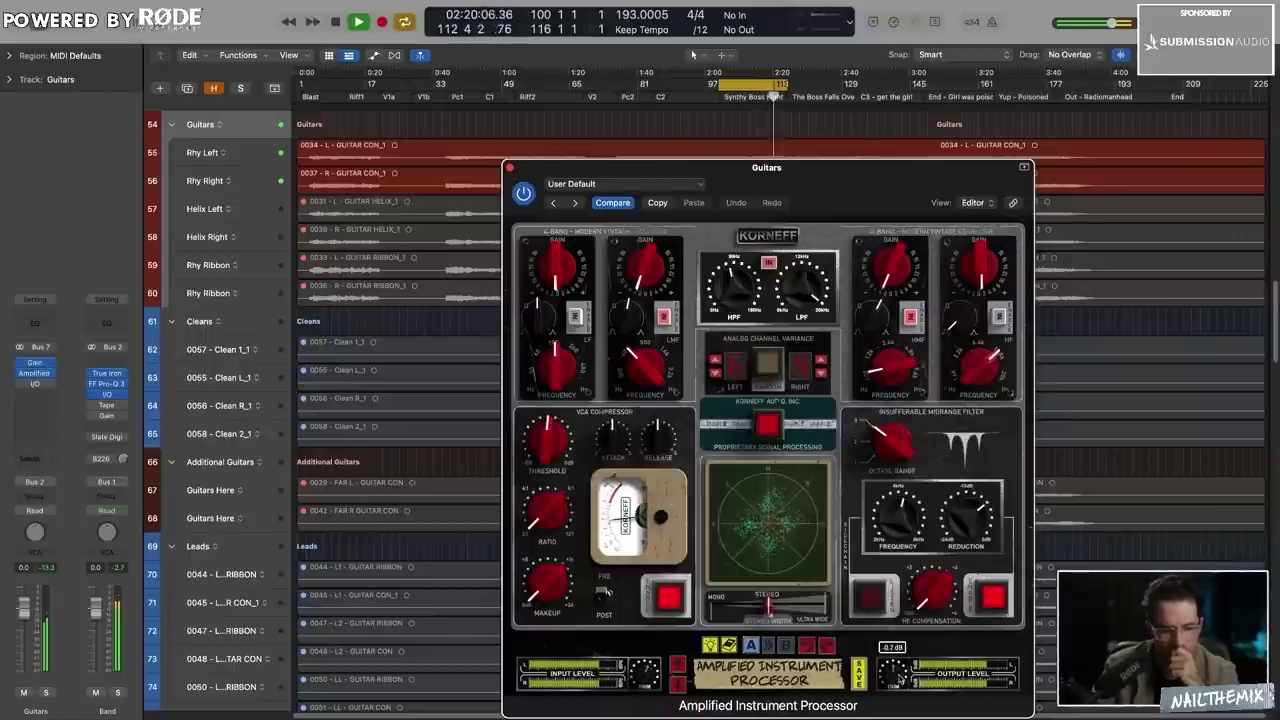
{"action": "left_click_drag", "start_coordinate": [898, 681], "coordinate": [897, 685]}
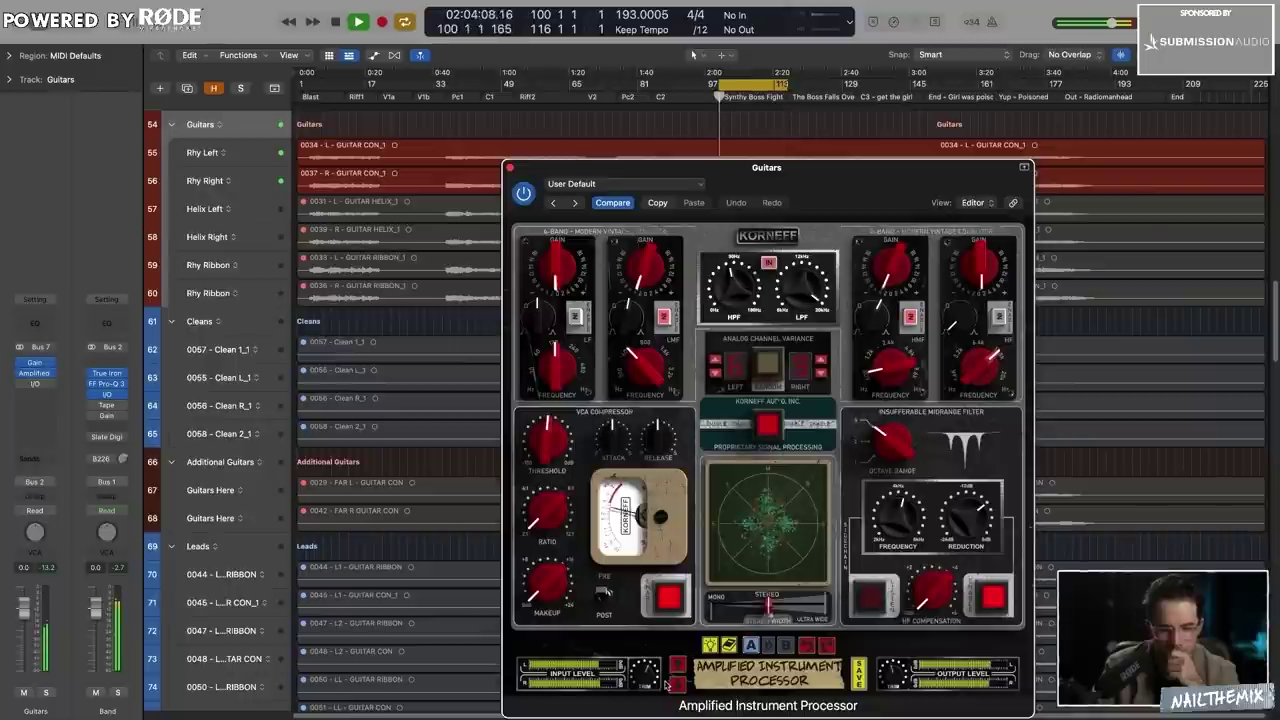
{"action": "mouse_move", "coordinate": [645, 680]}
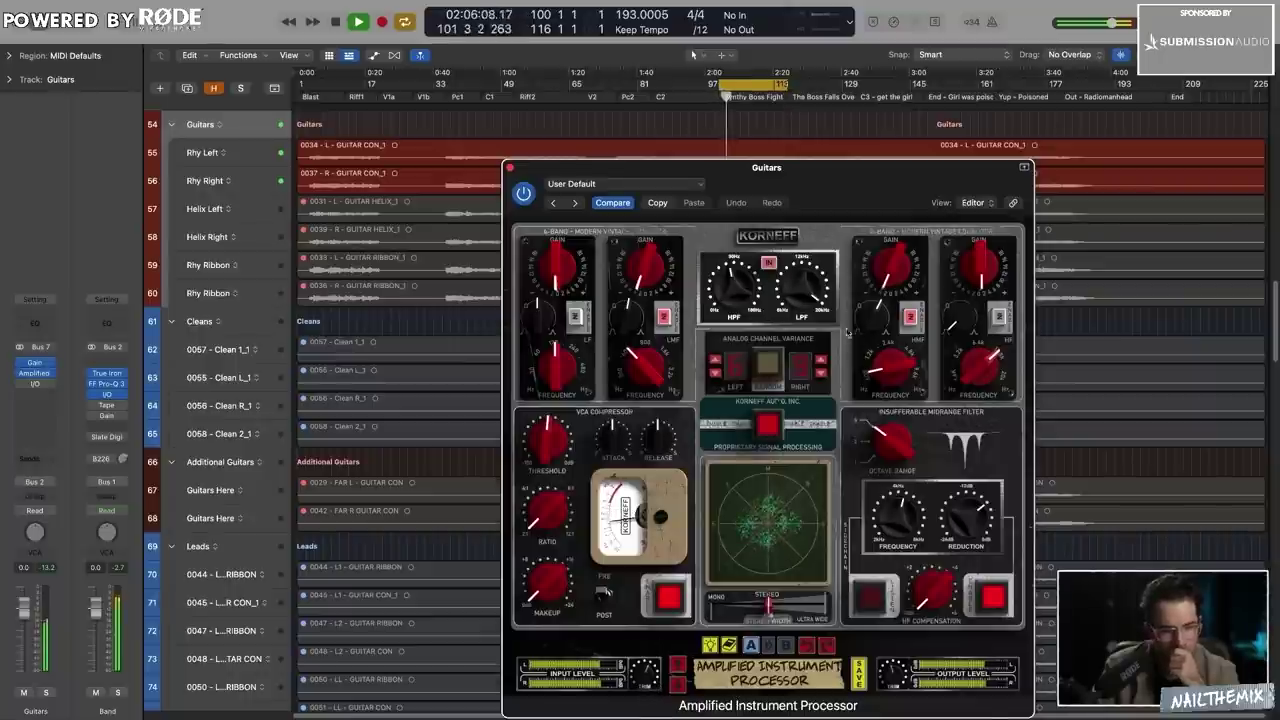
{"action": "left_click", "coordinate": [523, 193]}
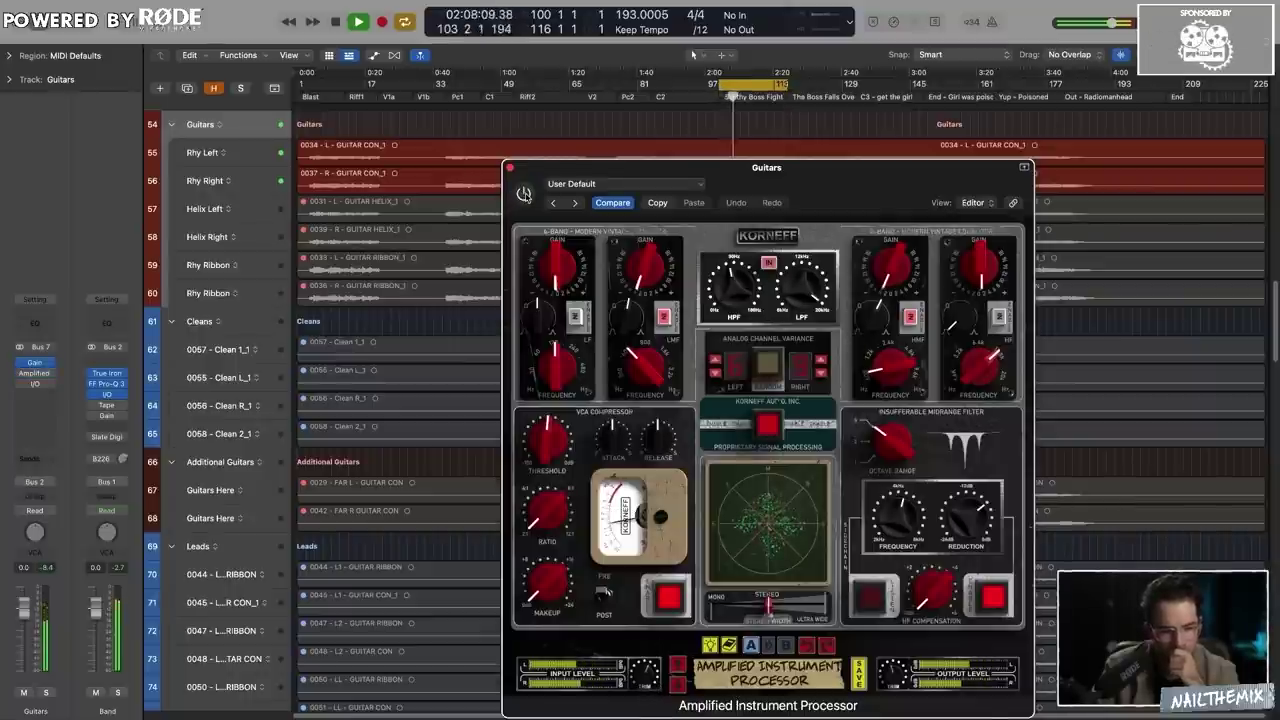
{"action": "left_click", "coordinate": [523, 194]}
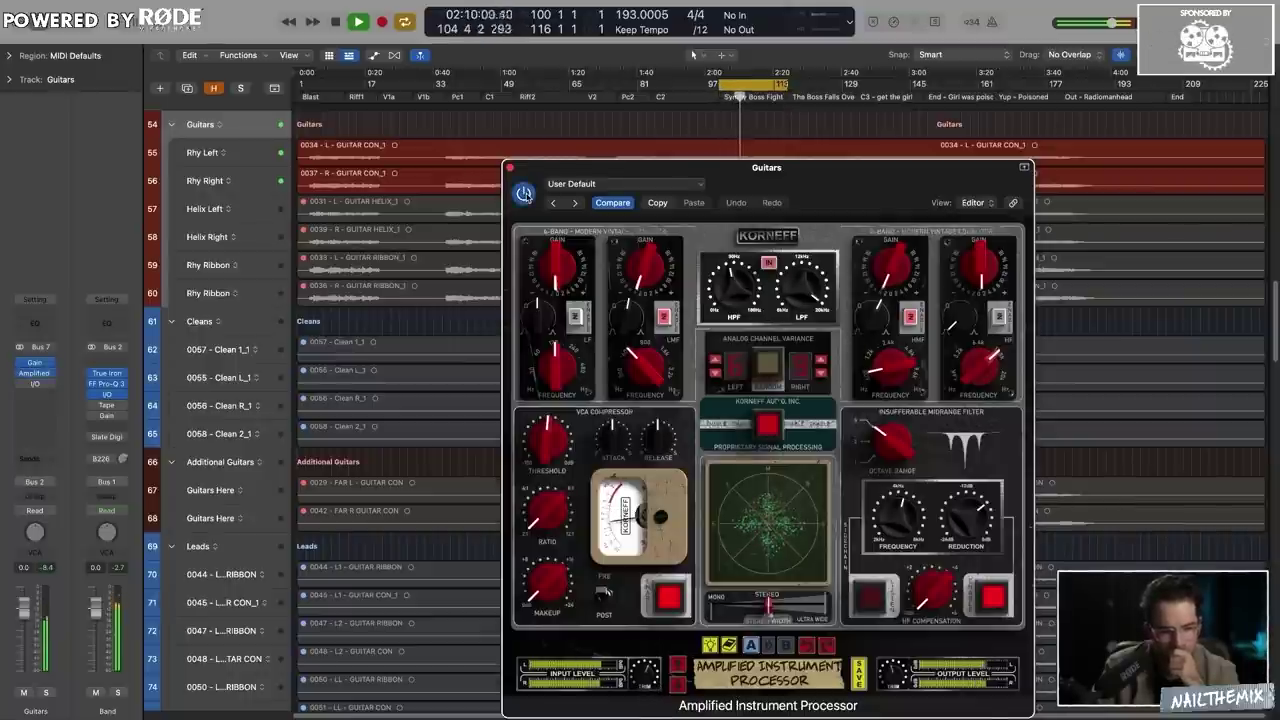
{"action": "mouse_move", "coordinate": [895, 680]}
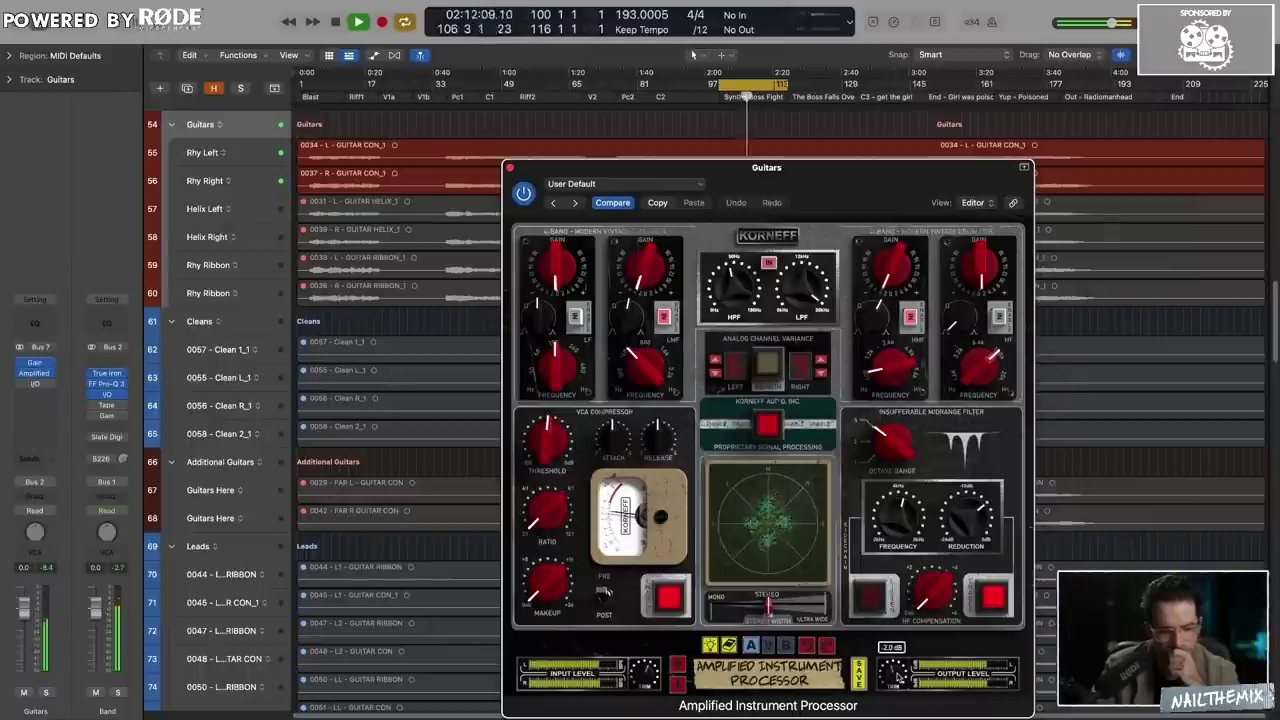
Check the guitar processor's stereo width around 100%, stop playback, and close the plug-in.
{"action": "mouse_move", "coordinate": [770, 607]}
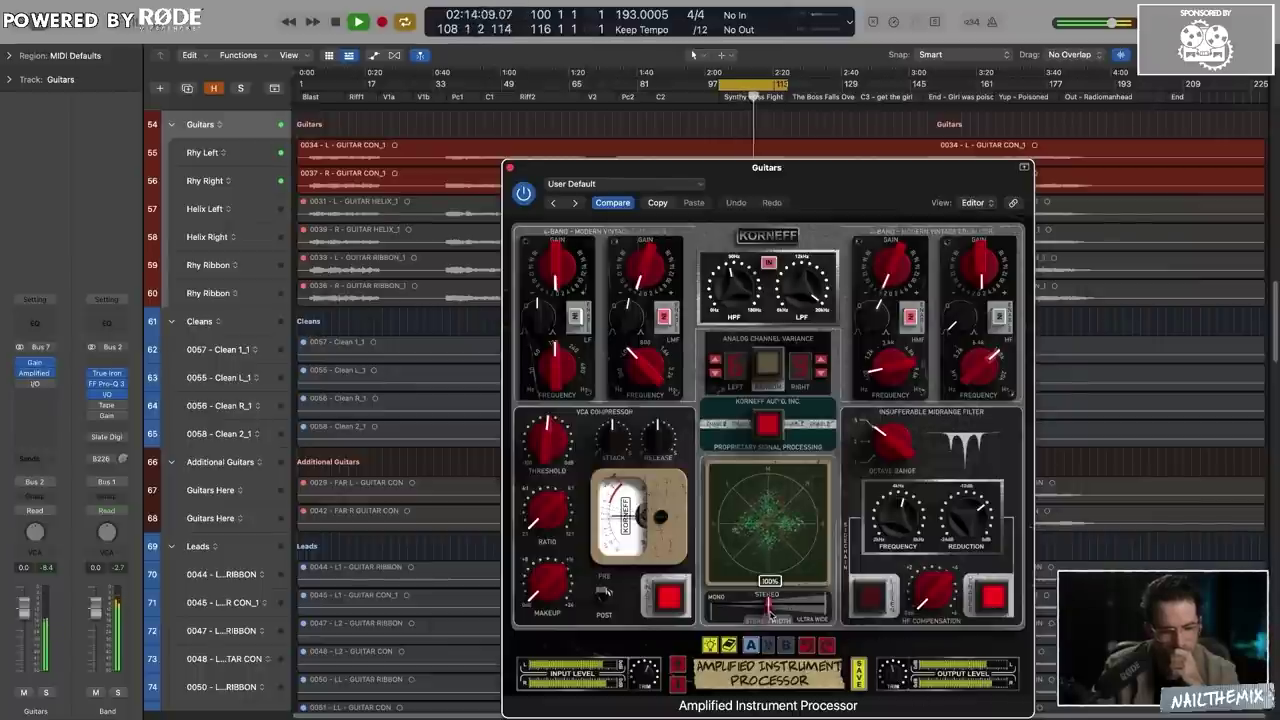
{"action": "left_click_drag", "start_coordinate": [769, 606], "coordinate": [770, 606]}
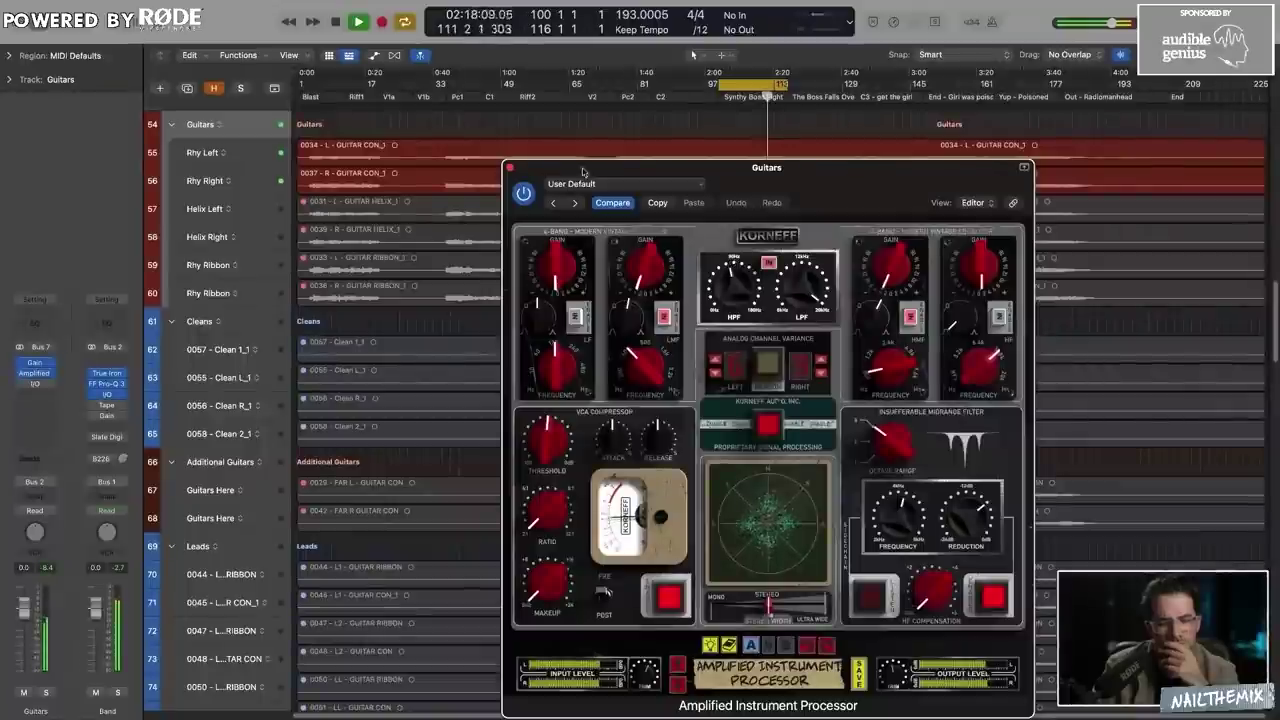
{"action": "key", "text": "space"}
{"action": "left_click", "coordinate": [510, 168]}
Select the Band bus and open its FF Pro-Q 3 equalizer to inspect the bands.
{"action": "left_click", "coordinate": [236, 152]}
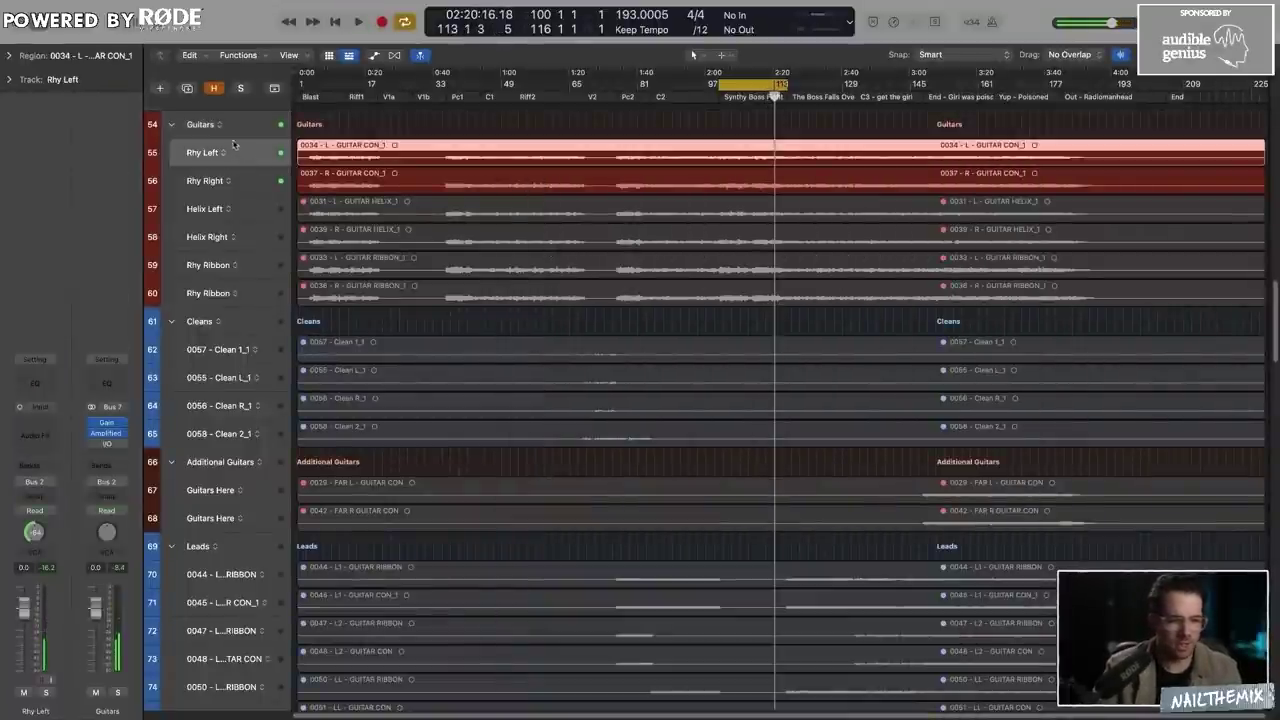
{"action": "scroll", "coordinate": [420, 377], "scroll_direction": "up", "scroll_amount": 15}
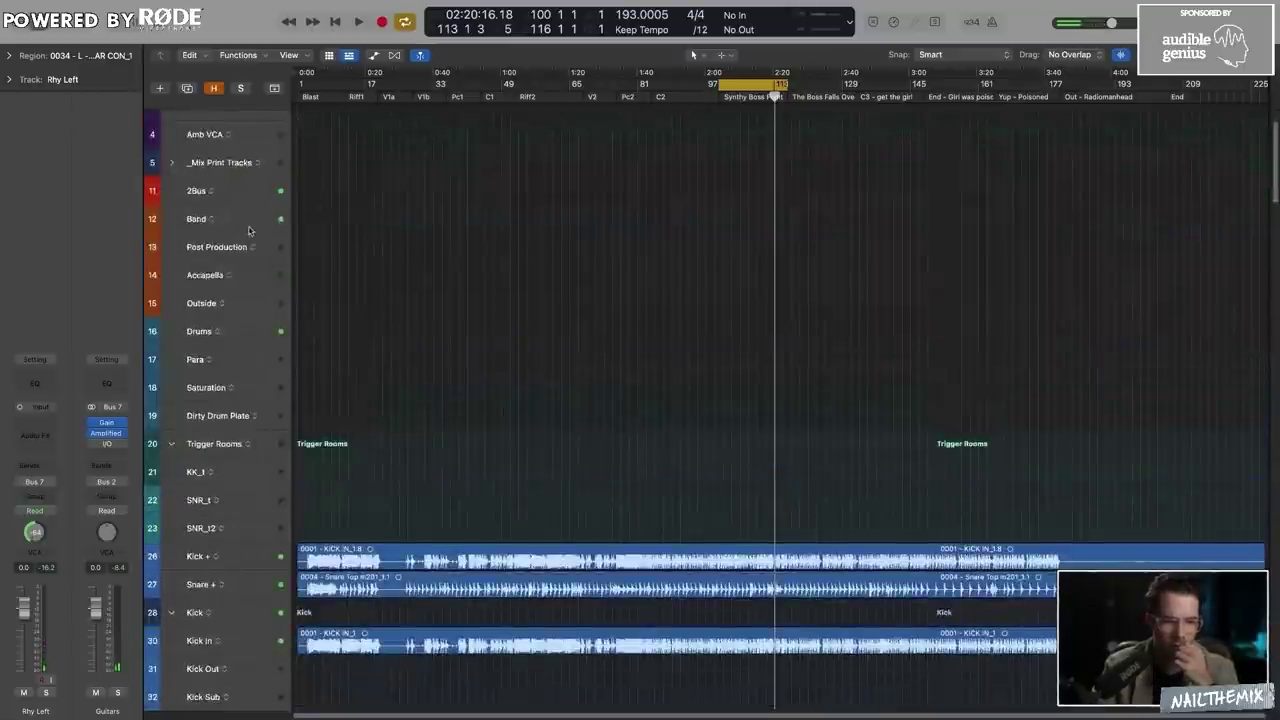
{"action": "left_click", "coordinate": [245, 225]}
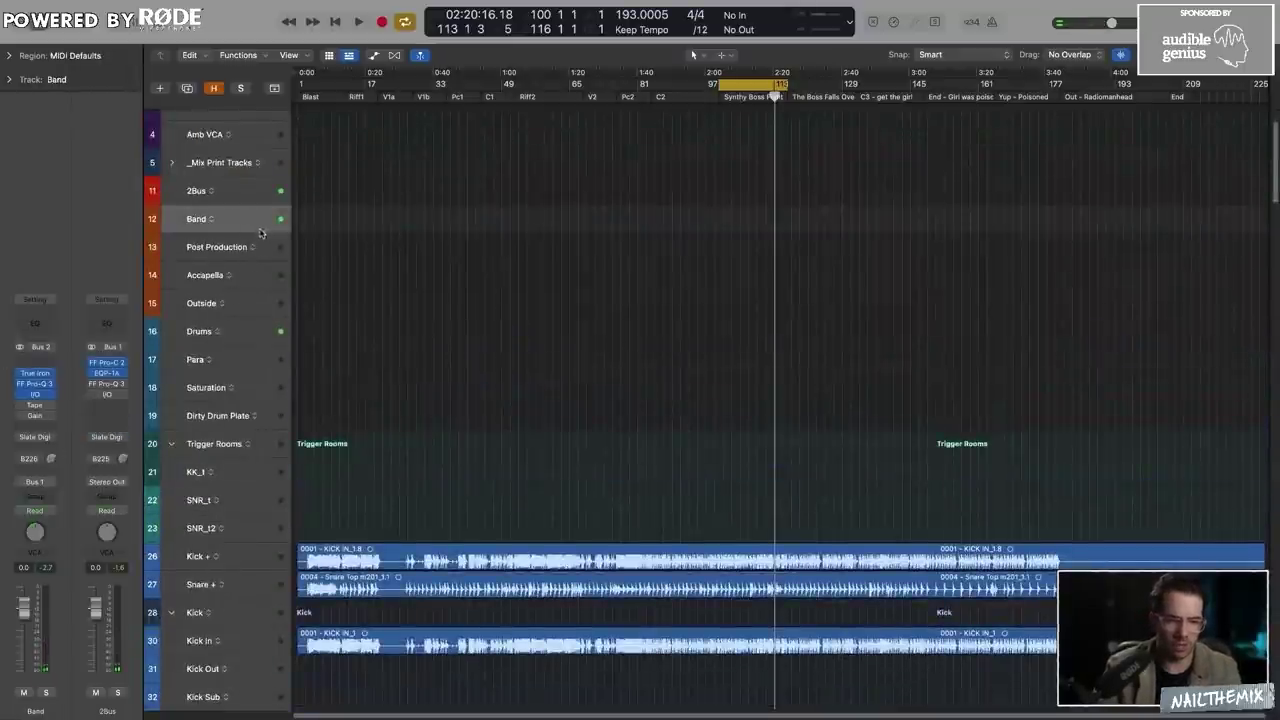
{"action": "left_click", "coordinate": [30, 378]}
{"action": "left_click", "coordinate": [34, 382]}
{"action": "left_click", "coordinate": [28, 376]}
{"action": "left_click", "coordinate": [28, 378]}
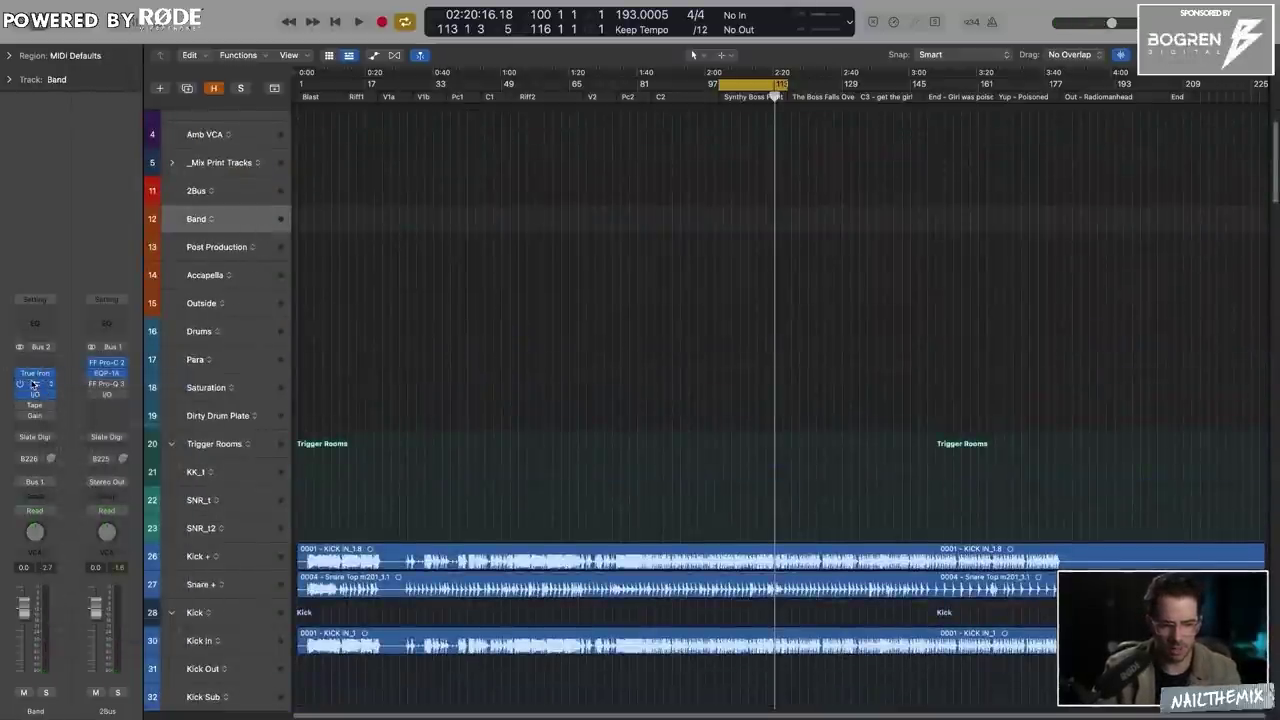
{"action": "left_click", "coordinate": [34, 384]}
{"action": "left_click_drag", "start_coordinate": [262, 277], "coordinate": [839, 358]}
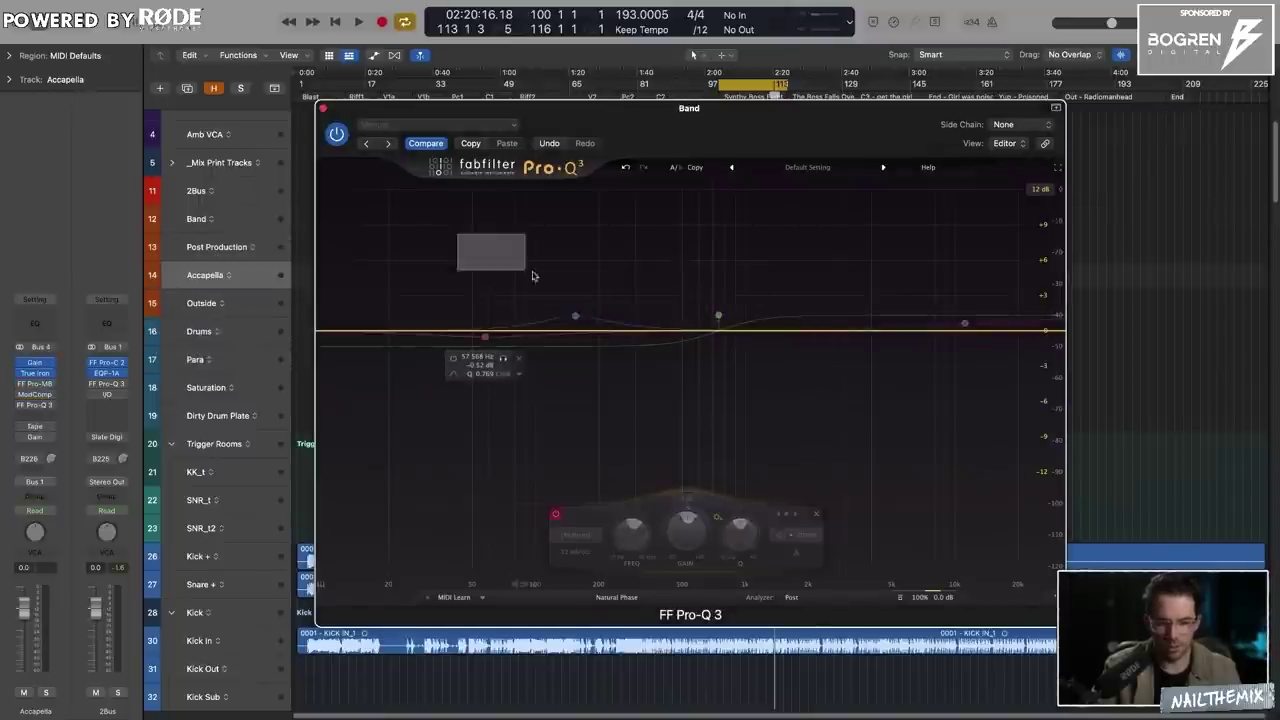
Enable the Band EQ's +1.32 dB tilt shelf at 747.88 Hz, compare it off and on during playback, and close the EQ.
{"action": "left_click", "coordinate": [720, 315]}
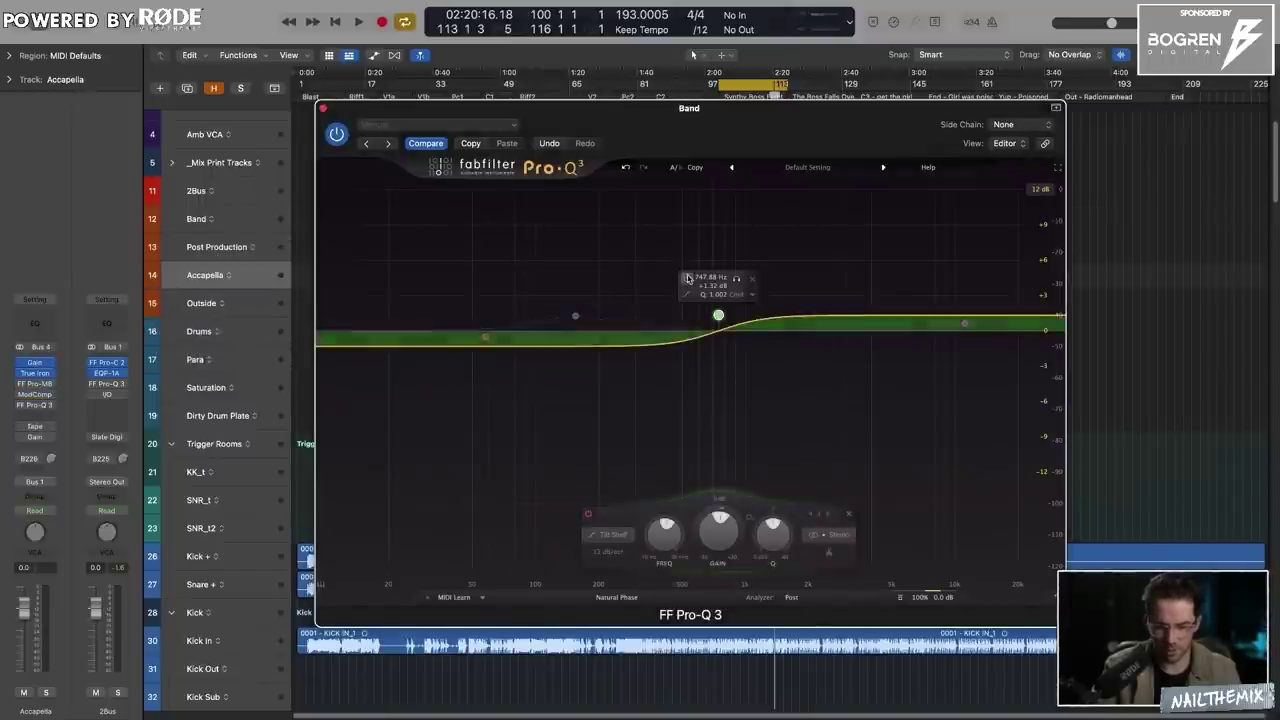
{"action": "key", "text": "space"}
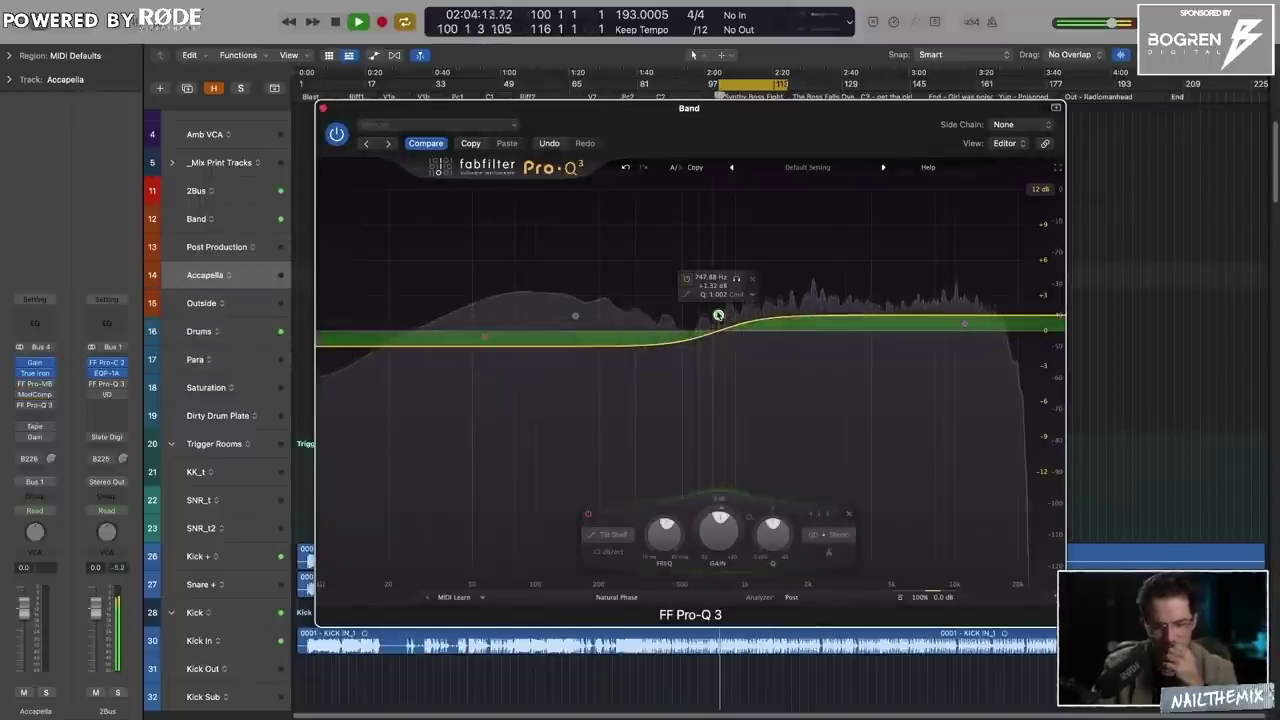
{"action": "left_click", "coordinate": [589, 515]}
{"action": "left_click", "coordinate": [589, 515]}
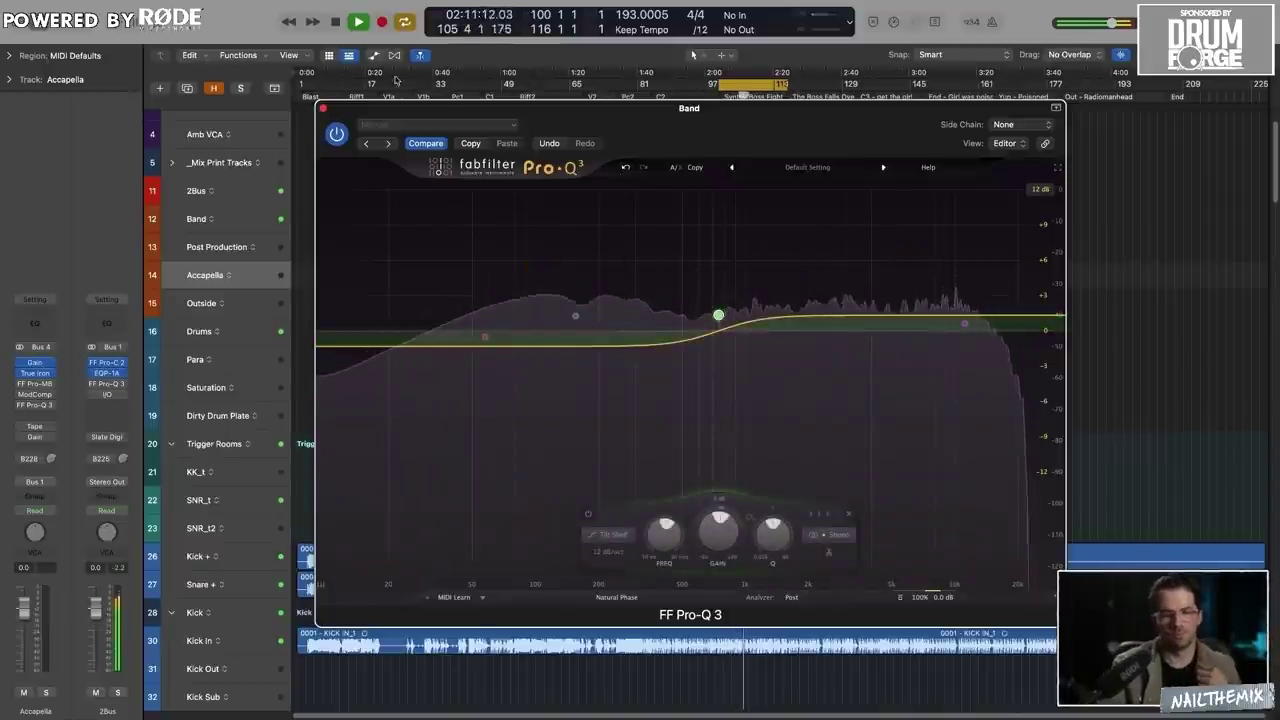
{"action": "left_click", "coordinate": [323, 110]}
Lower the Cymbals bus Gain plug-in to -16.9 dB during playback, close it, and stop playback.
{"action": "scroll", "coordinate": [461, 201], "scroll_direction": "down", "scroll_amount": 12}
{"action": "key", "text": "space"}
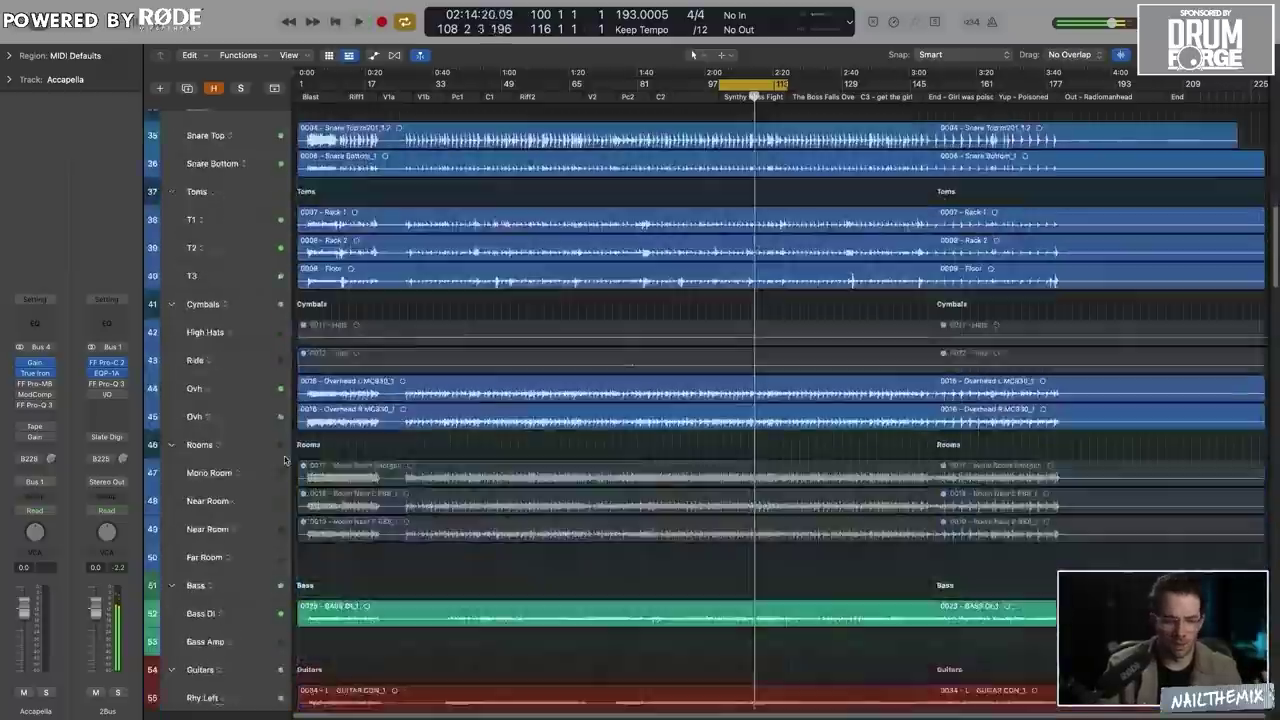
{"action": "left_click", "coordinate": [257, 306]}
{"action": "left_click", "coordinate": [40, 407]}
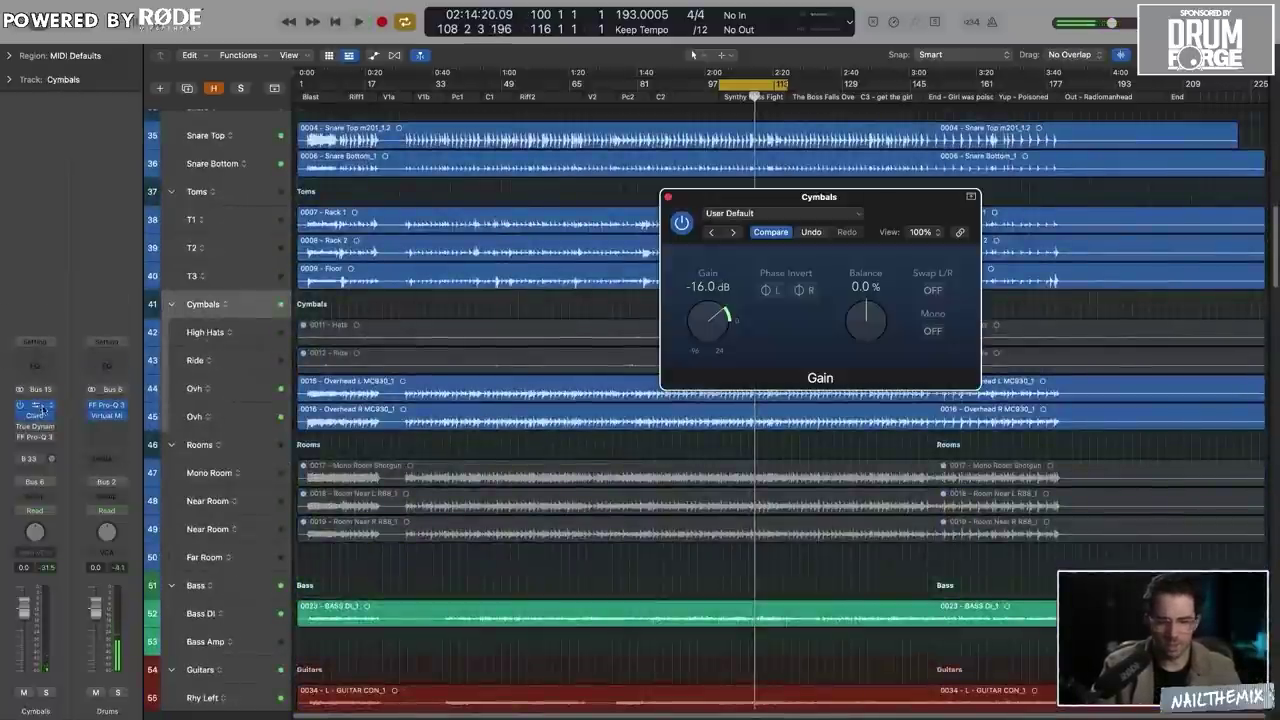
{"action": "key", "text": "space"}
{"action": "left_click_drag", "start_coordinate": [706, 318], "coordinate": [698, 341]}
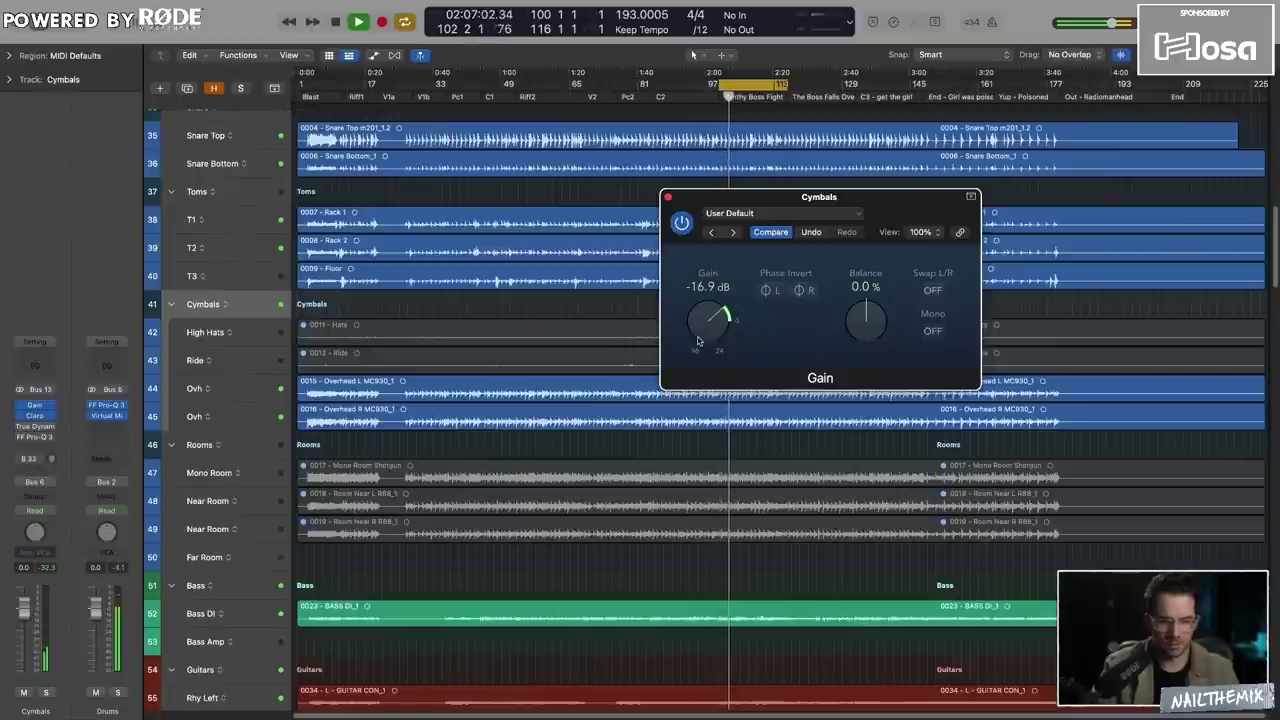
{"action": "left_click", "coordinate": [668, 197]}
{"action": "key", "text": "space"}
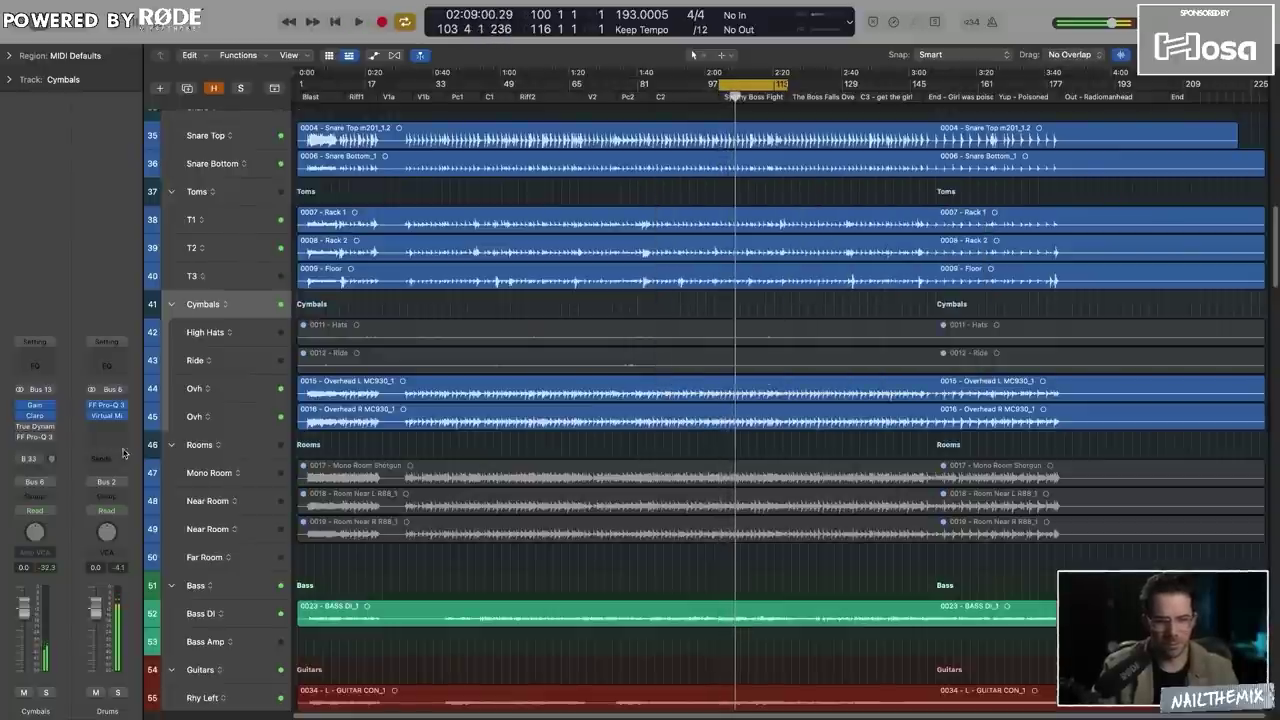
Activate the Cymbals bus FF Pro-Q 3, cut 2.88 dB at about 7617 Hz with a bell during playback, and close it.
{"action": "left_click", "coordinate": [38, 437]}
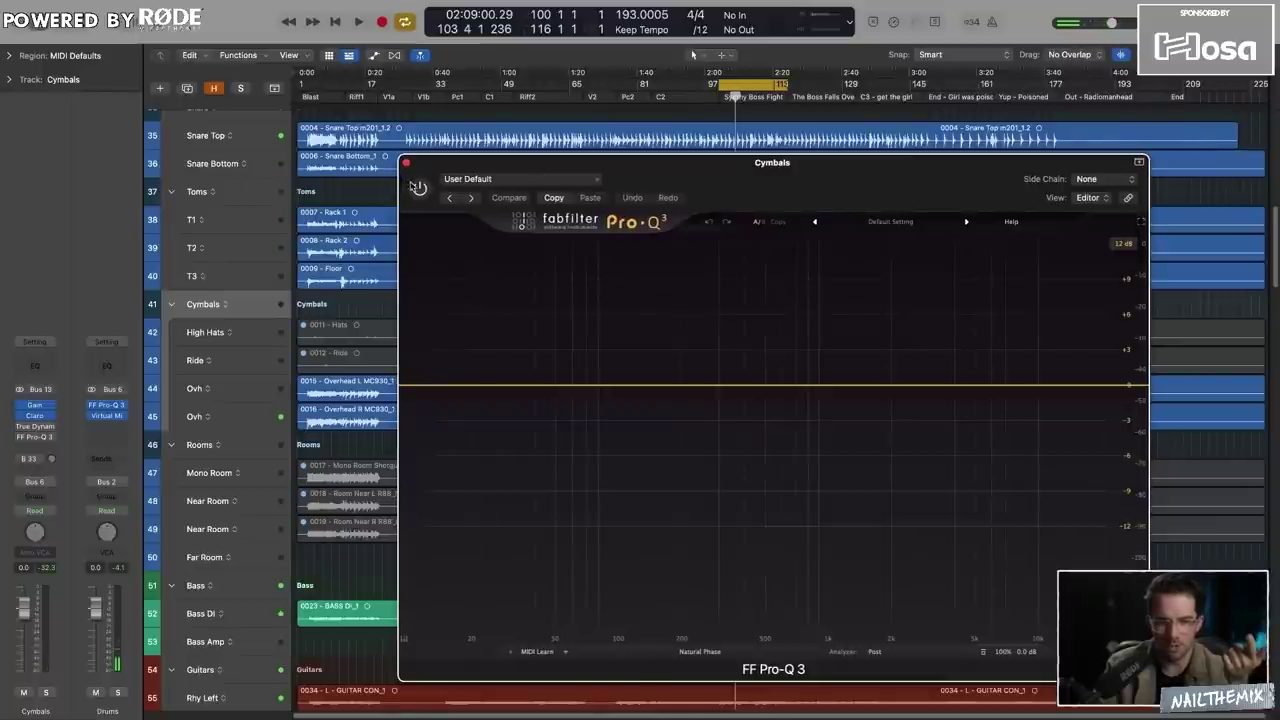
{"action": "key", "text": "space"}
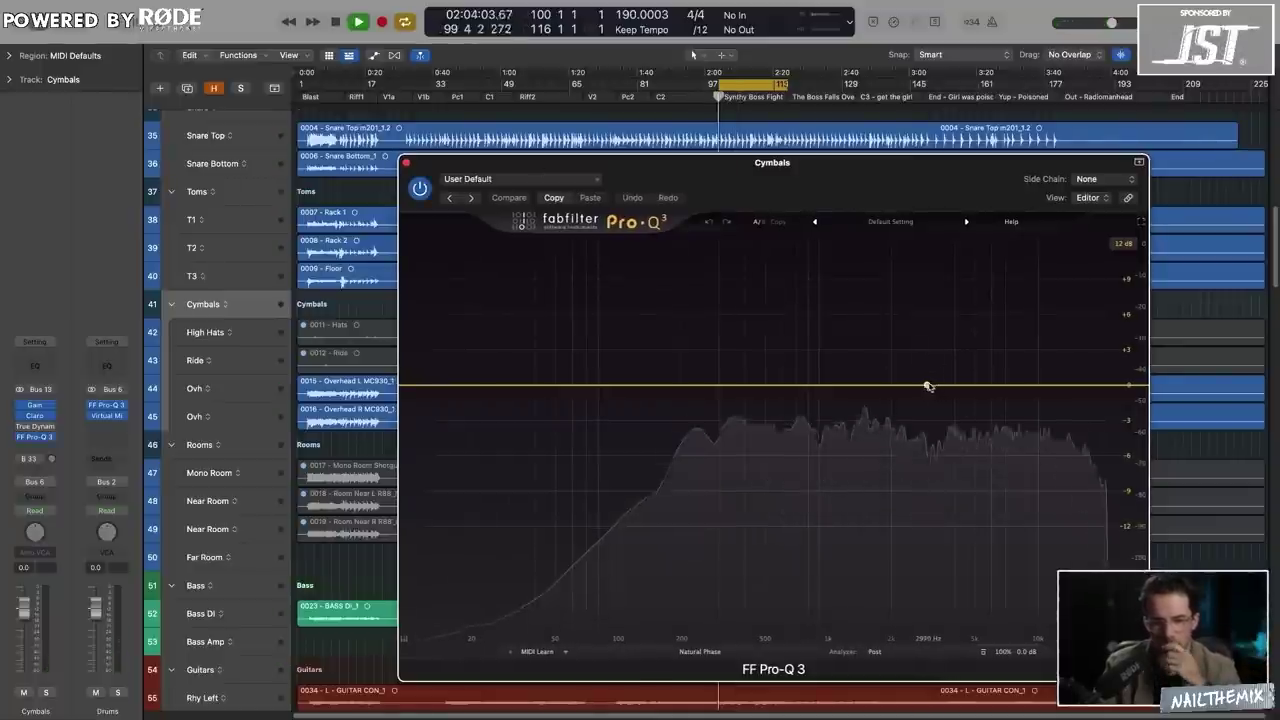
{"action": "left_click_drag", "start_coordinate": [934, 385], "coordinate": [1013, 418]}
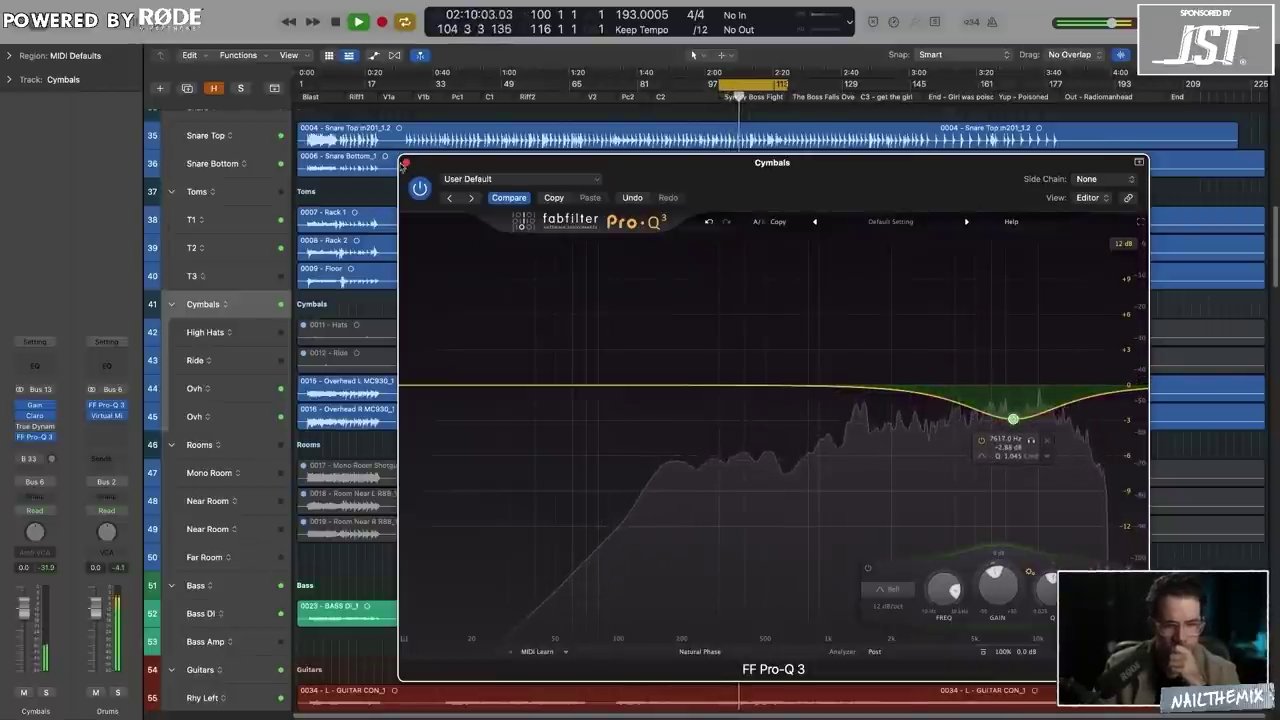
{"action": "left_click", "coordinate": [408, 164]}
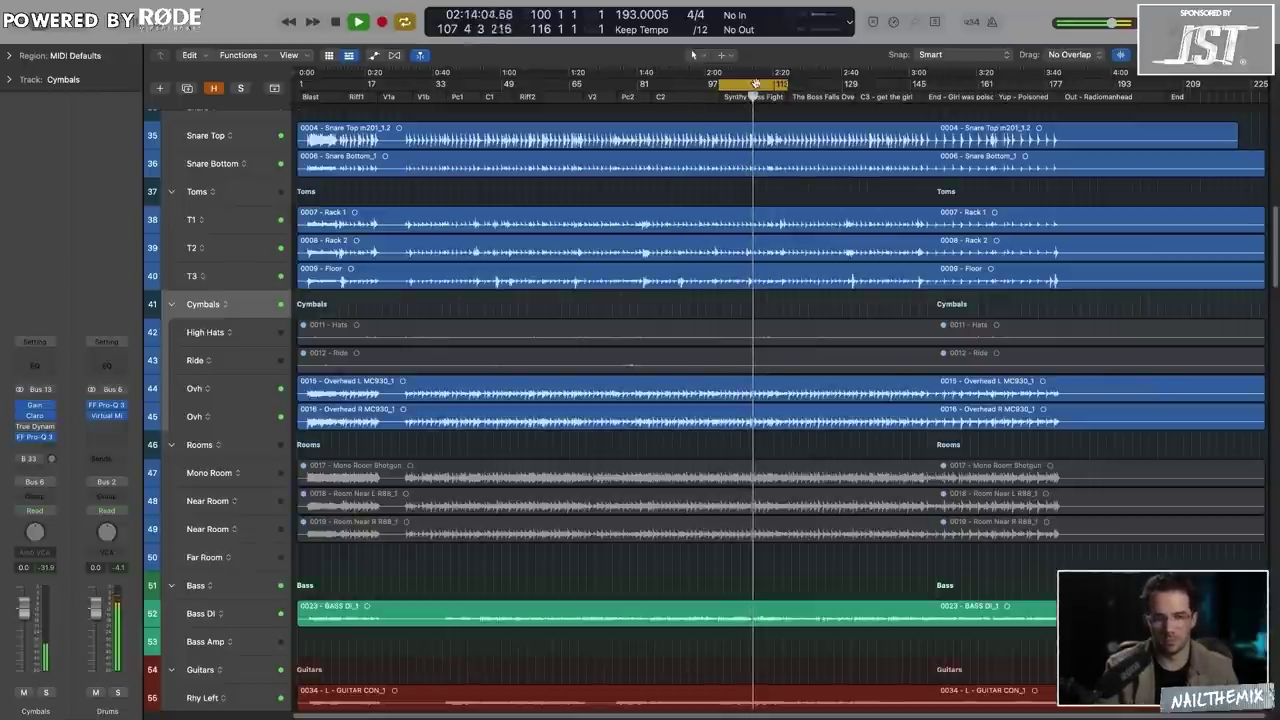
Move the cycle range to Riff2 at bars 52 to 68, play it, and stop playback with the rhythm guitar tracks in view.
{"action": "key", "text": "space"}
{"action": "left_click_drag", "start_coordinate": [745, 83], "coordinate": [540, 80]}
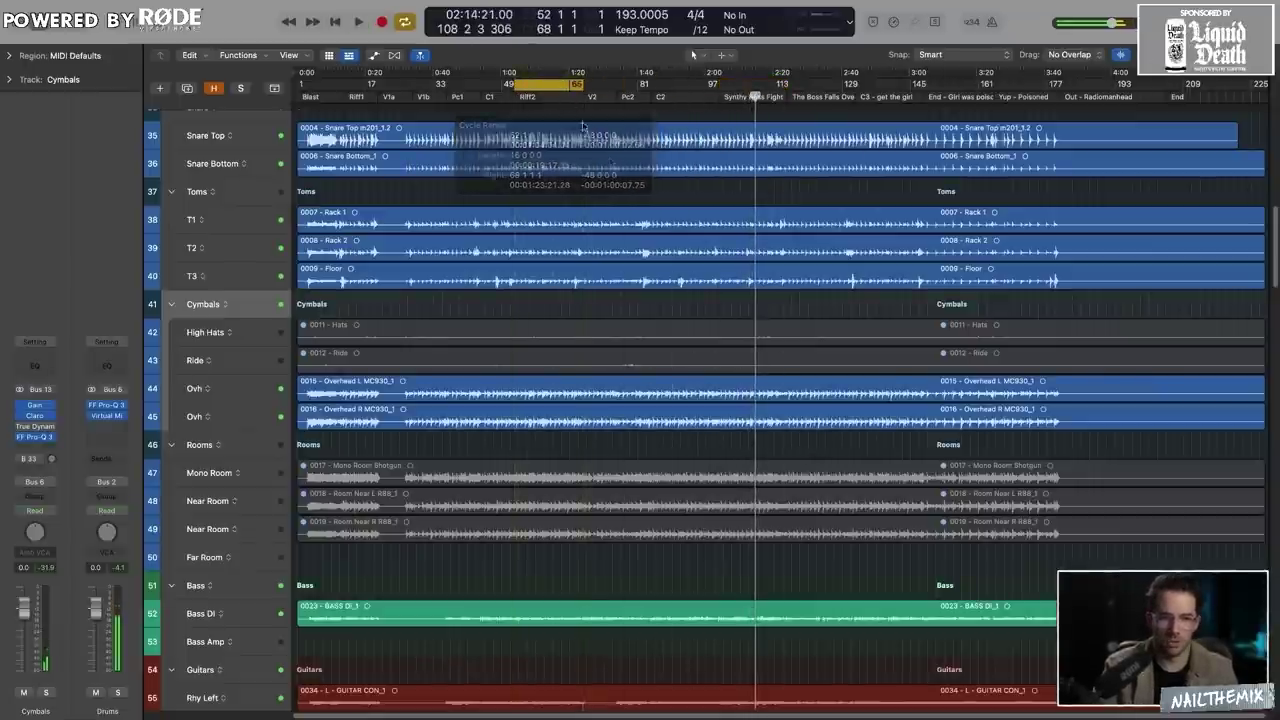
{"action": "key", "text": "space"}
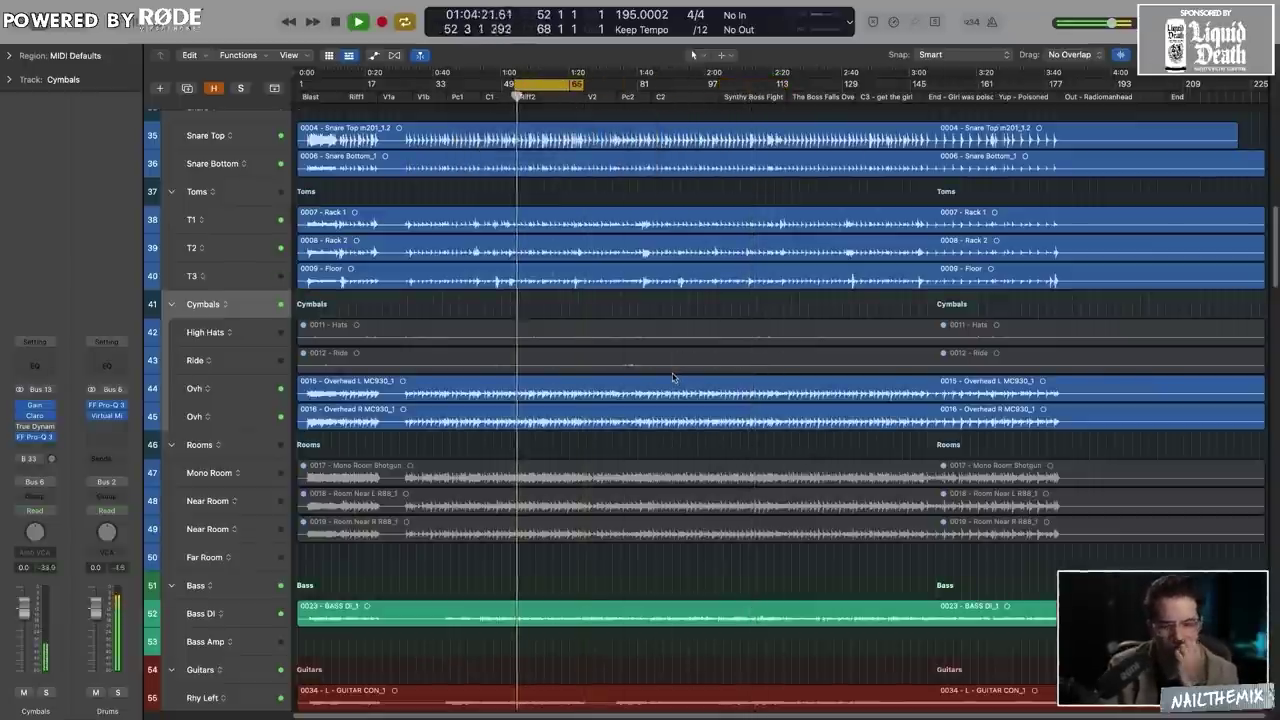
{"action": "scroll", "coordinate": [674, 378], "scroll_direction": "down", "scroll_amount": 10}
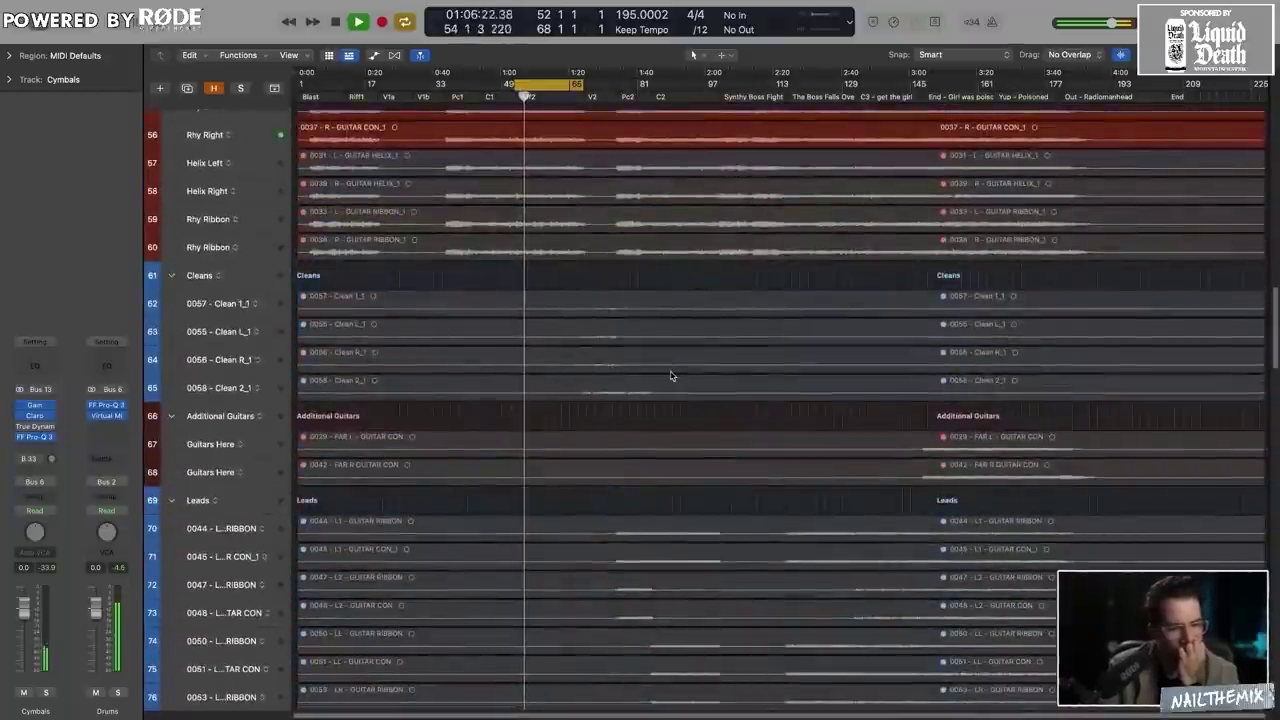
{"action": "scroll", "coordinate": [671, 375], "scroll_direction": "up", "scroll_amount": 3}
{"action": "key", "text": "space"}
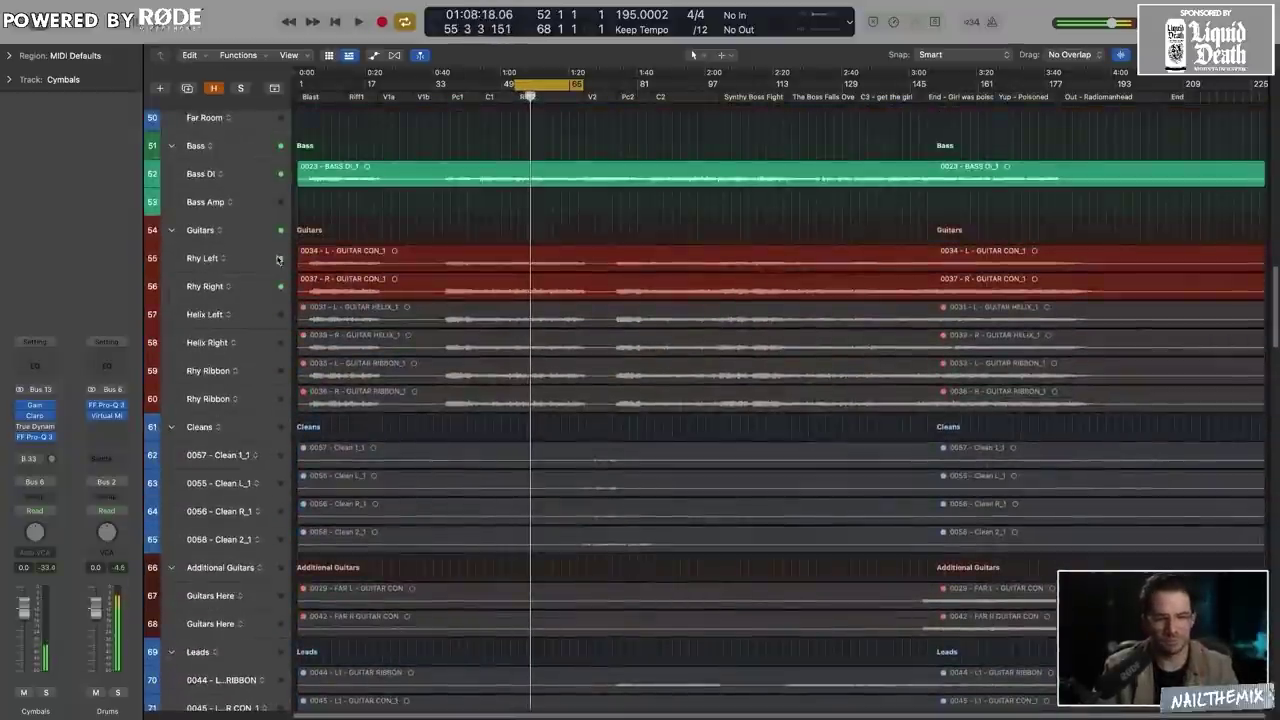
Solo Rhy Left with the left Rhy Ribbon track, bring the ribbon in at -15.0 dB during playback, and clear the solos.
{"action": "left_click", "coordinate": [260, 264]}
{"action": "key", "text": "s"}
{"action": "left_click", "coordinate": [267, 375]}
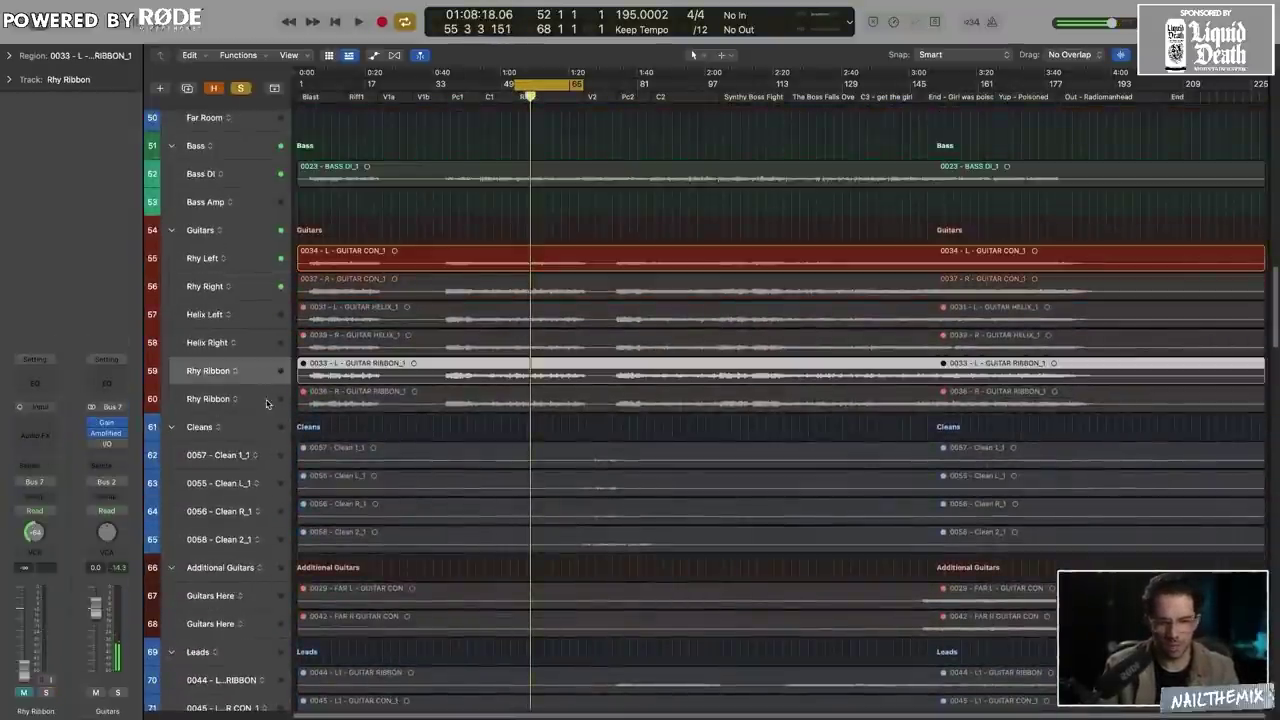
{"action": "key", "text": "s"}
{"action": "key", "text": "space"}
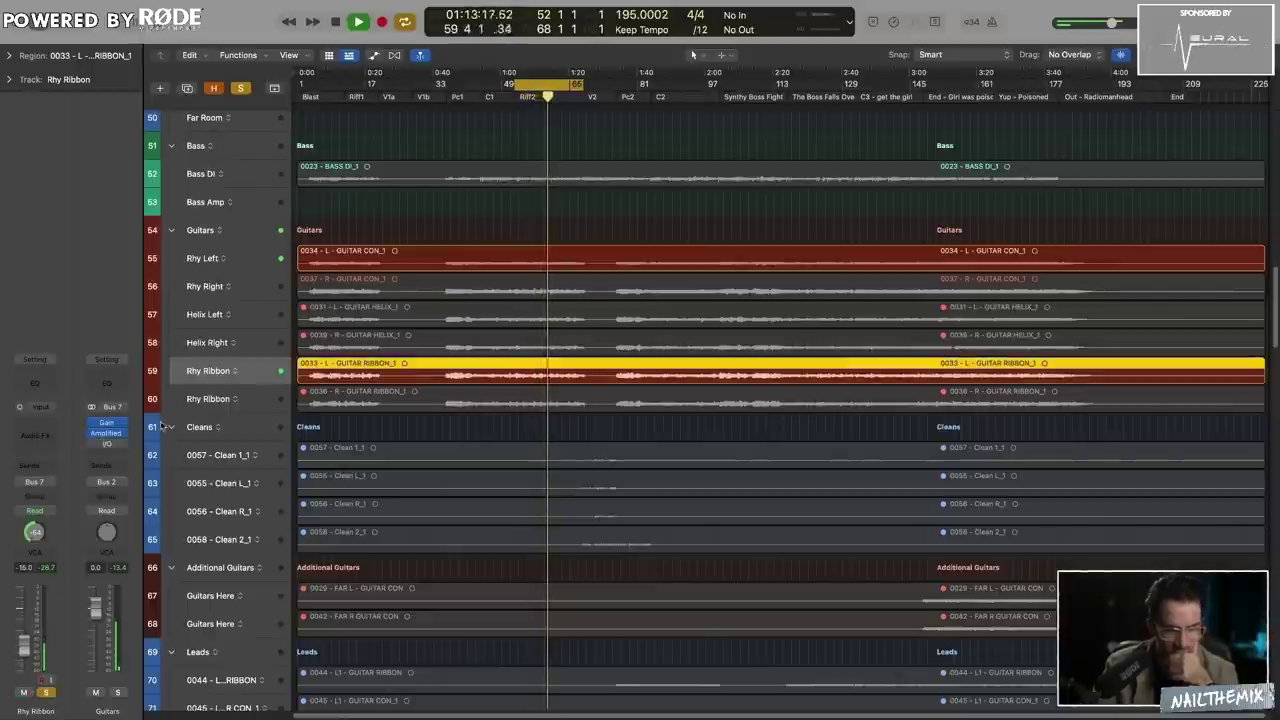
{"action": "key", "text": "space"}
{"action": "left_click", "coordinate": [240, 88]}
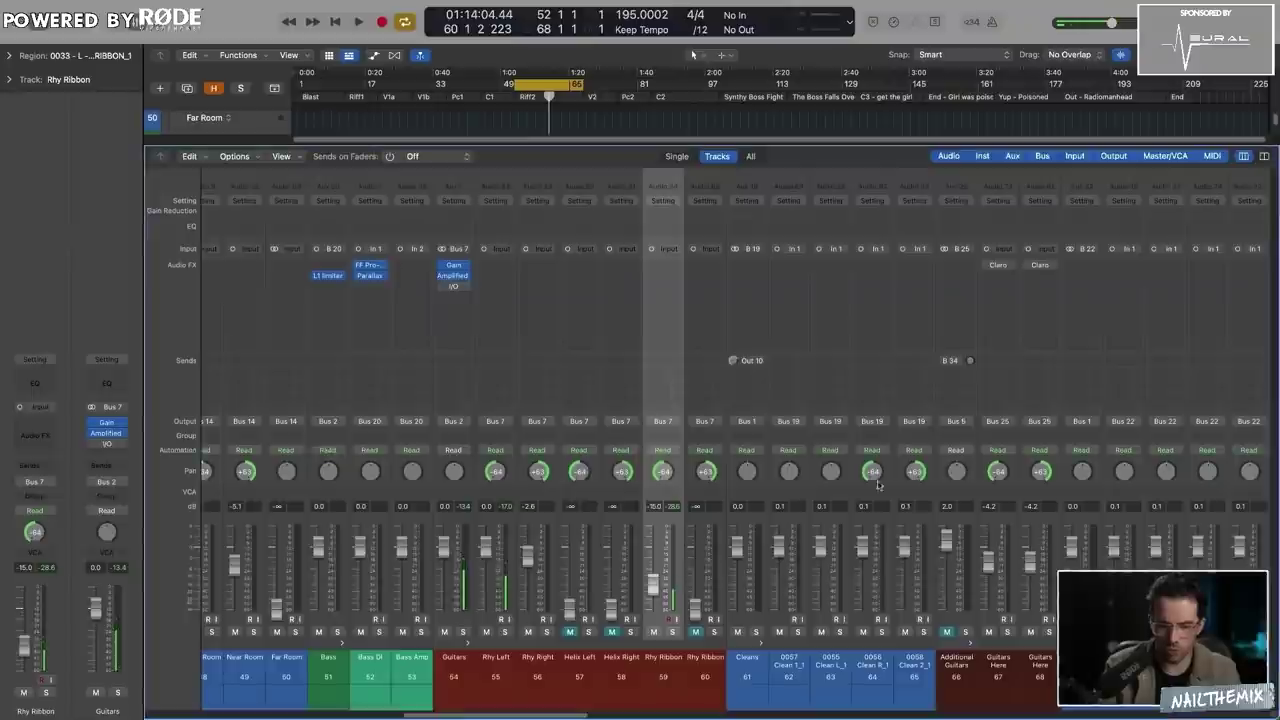
Set the right Rhy Ribbon track's level to -15.0 dB in the mixer, solo the Guitars bus, and play the section.
{"action": "key", "text": "x"}
{"action": "left_click", "coordinate": [697, 679]}
{"action": "left_click", "coordinate": [695, 632]}
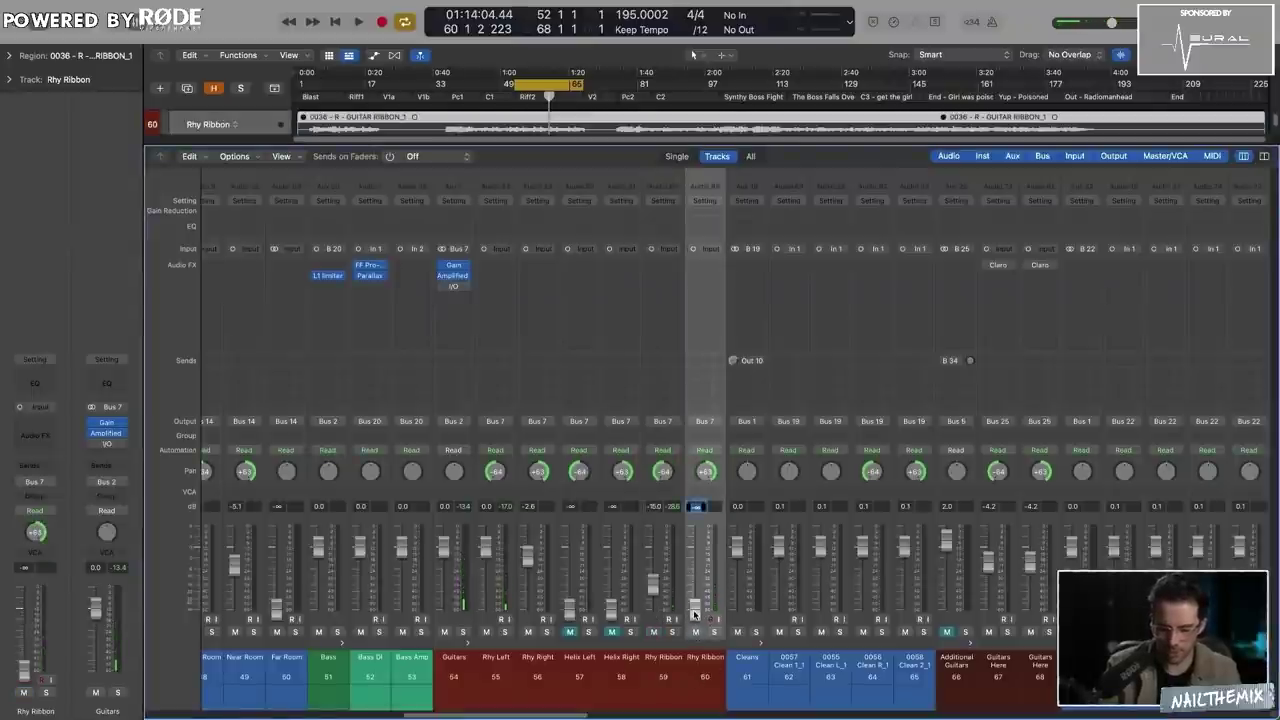
{"action": "key", "text": "Return"}
{"action": "left_click", "coordinate": [463, 632]}
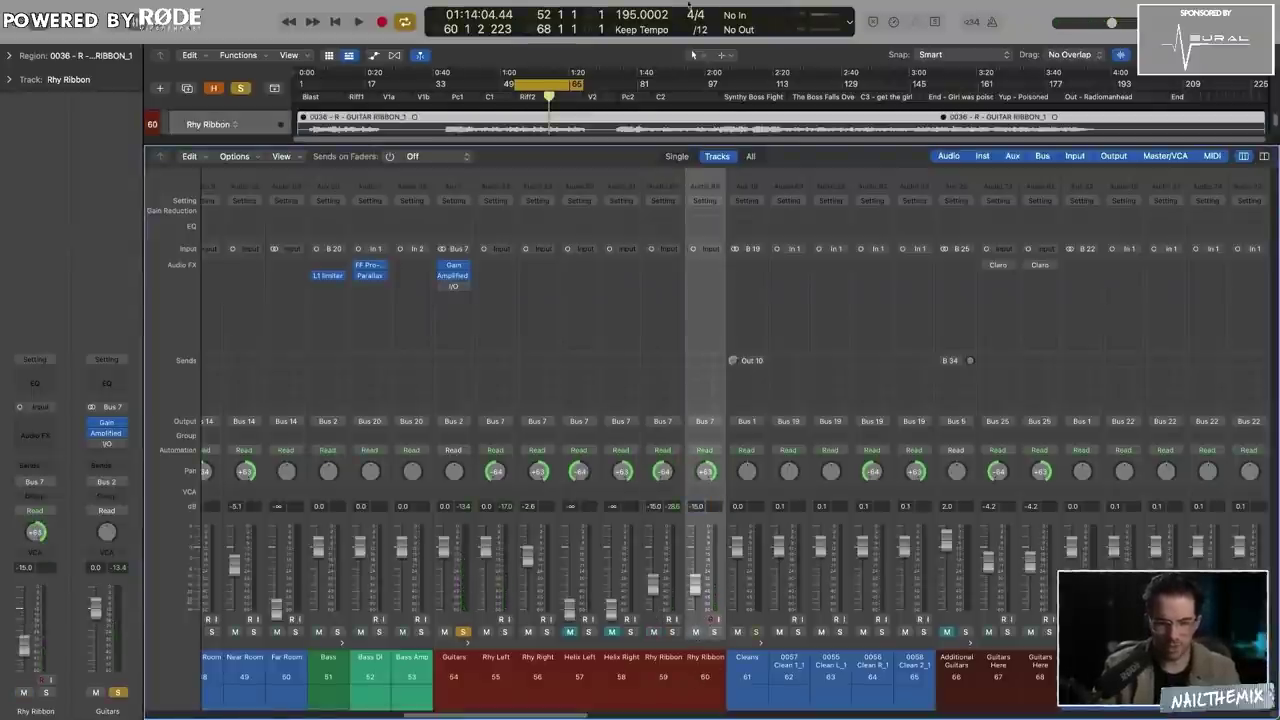
{"action": "key", "text": "space"}
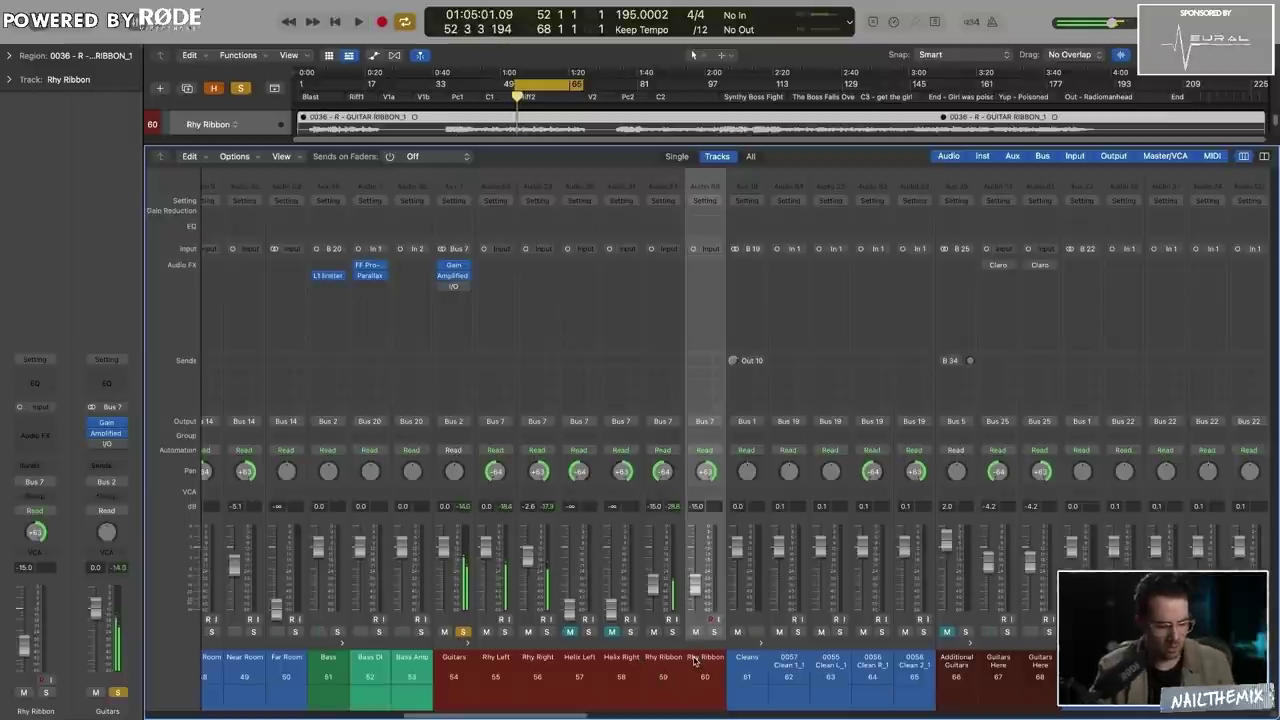
Unmute the right Rhy Ribbon track and restart playback of the soloed guitars.
{"action": "key", "text": "x"}
{"action": "scroll", "coordinate": [565, 350], "scroll_direction": "up", "scroll_amount": 4}
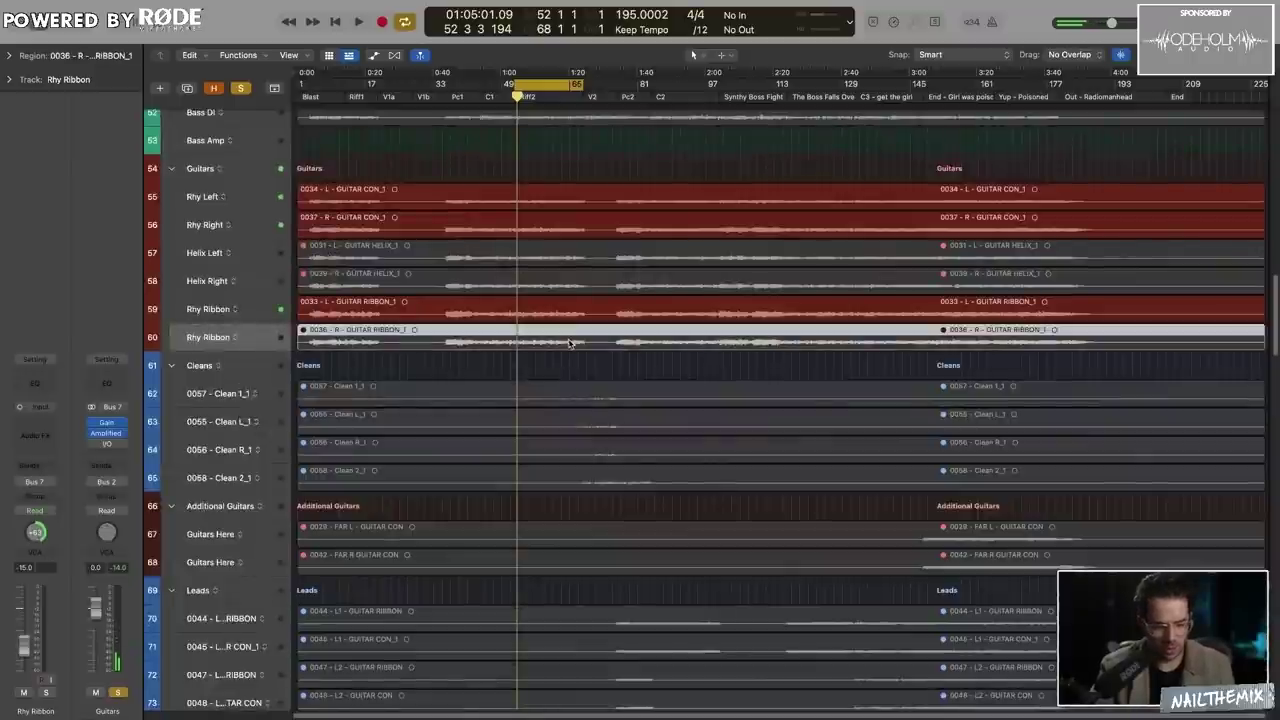
{"action": "key", "text": "ctrl+m"}
{"action": "key", "text": "space"}
Compare the guitars with both Rhy Ribbon tracks muted and unmuted, and lower both ribbons to -16.0 dB before clearing the solo.
{"action": "key", "text": "x"}
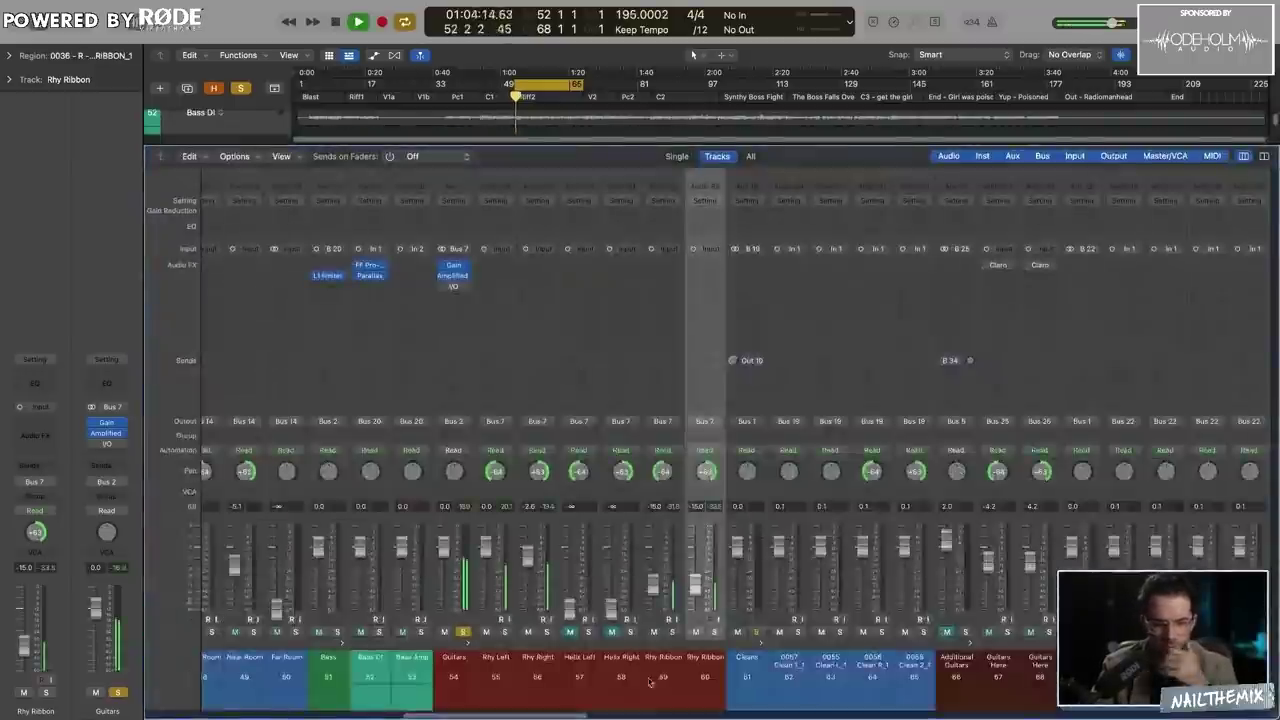
{"action": "left_click", "coordinate": [697, 632]}
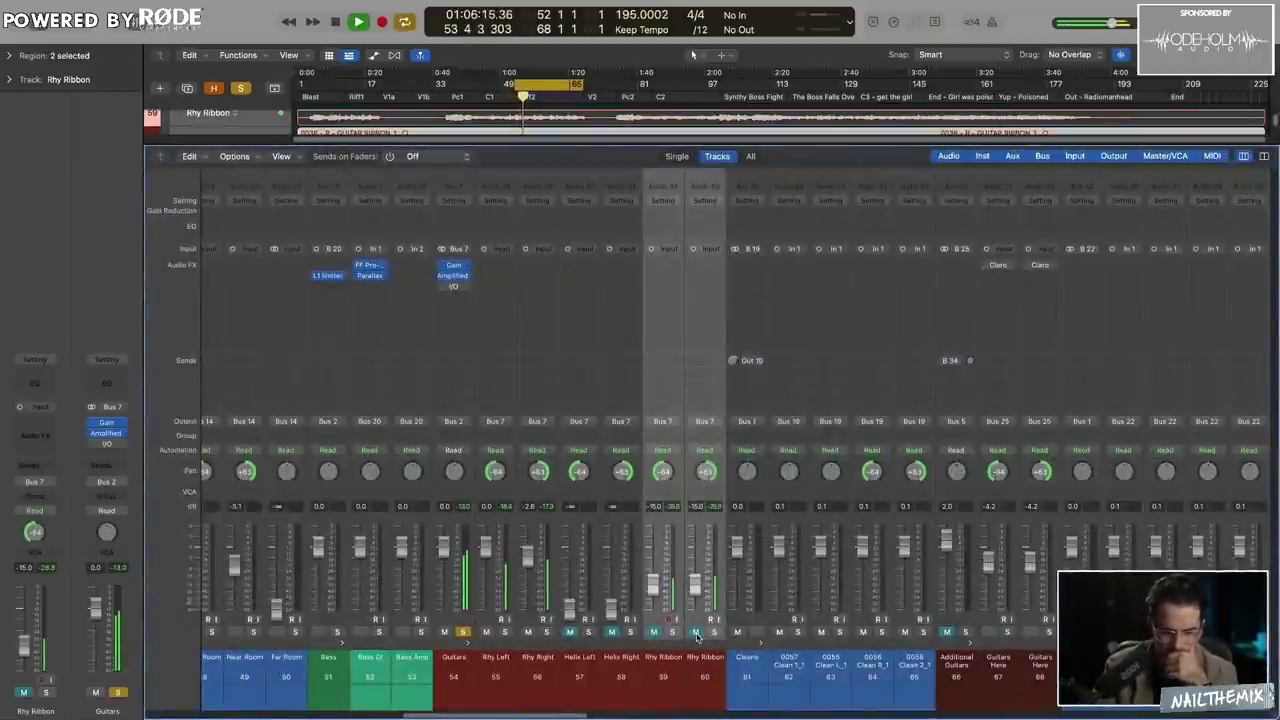
{"action": "left_click", "coordinate": [697, 632]}
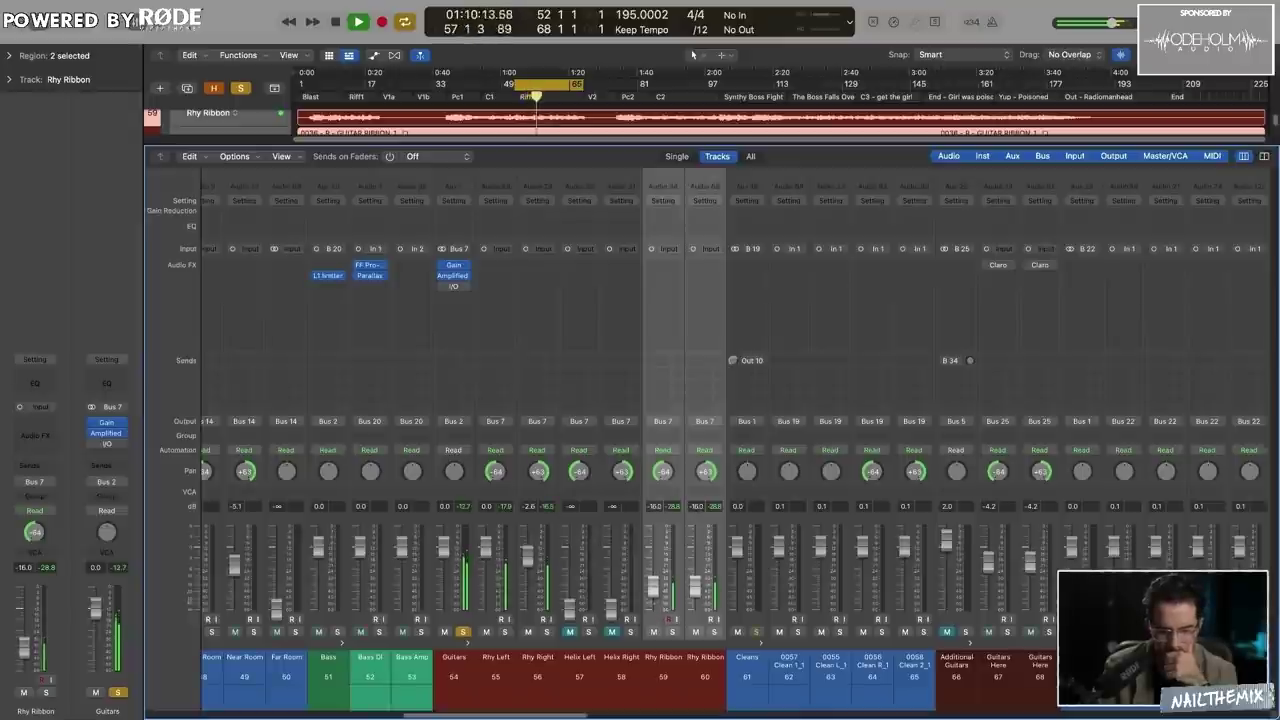
{"action": "key", "text": "x"}
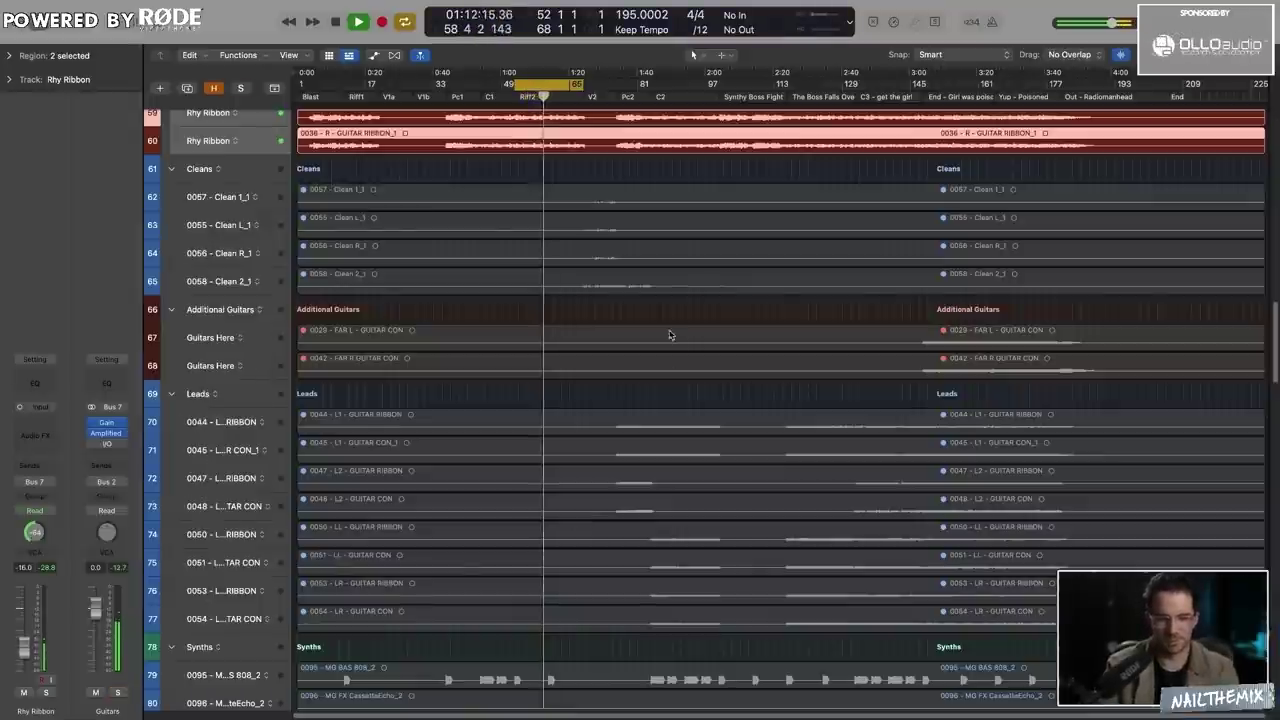
Select the Guitars bus during full-mix playback, stop, and move the cycle range to bars 100 to 116.
{"action": "scroll", "coordinate": [669, 365], "scroll_direction": "up", "scroll_amount": 10}
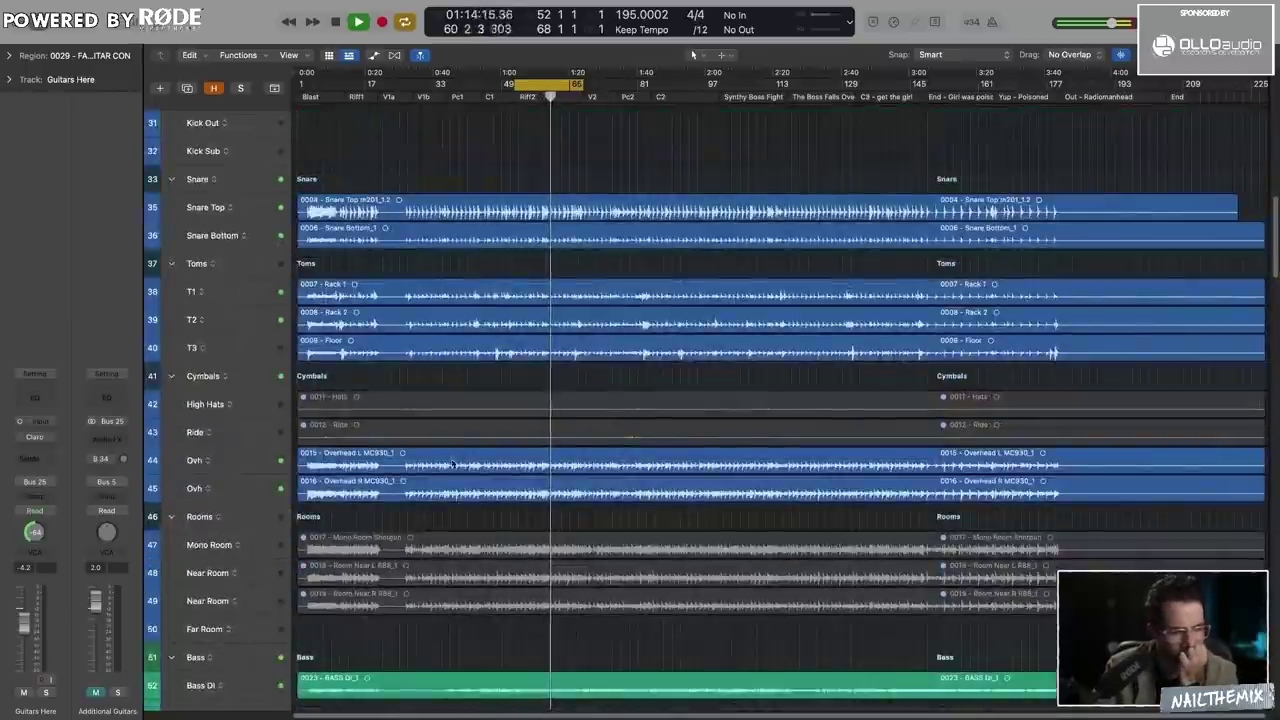
{"action": "scroll", "coordinate": [448, 500], "scroll_direction": "down", "scroll_amount": 5}
{"action": "scroll", "coordinate": [448, 500], "scroll_direction": "down", "scroll_amount": 3}
{"action": "left_click", "coordinate": [262, 369]}
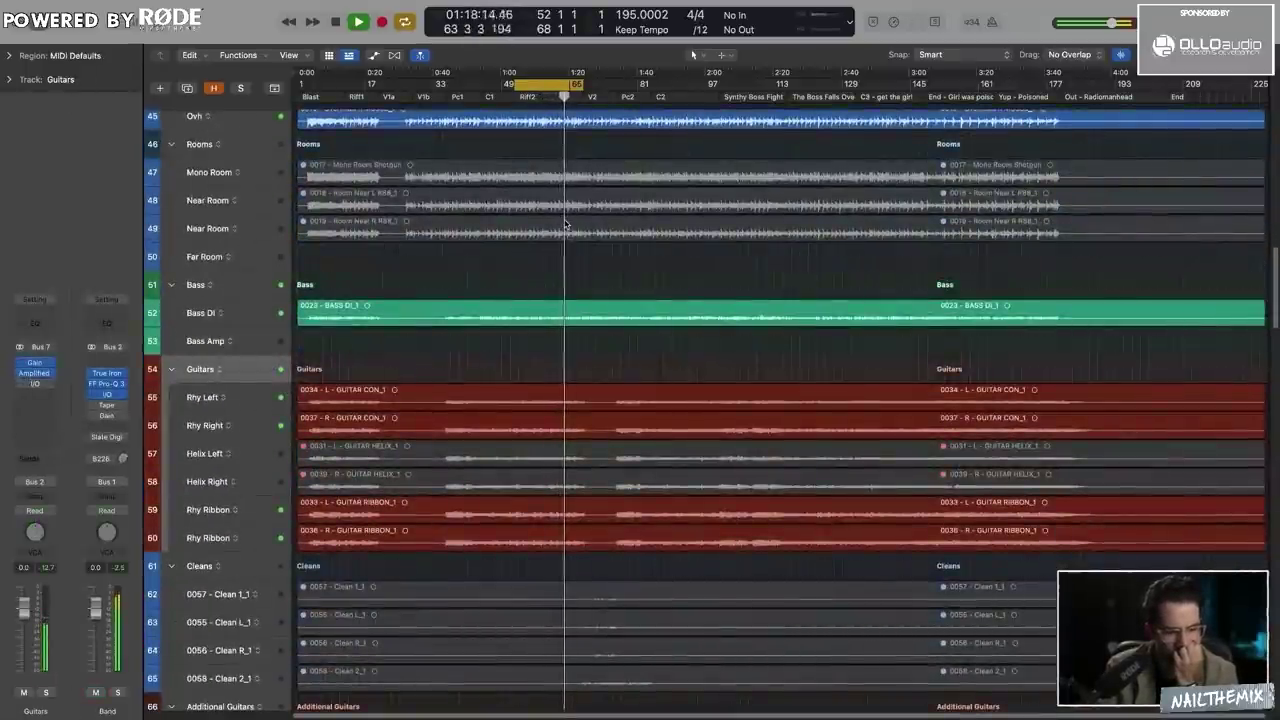
{"action": "key", "text": "space"}
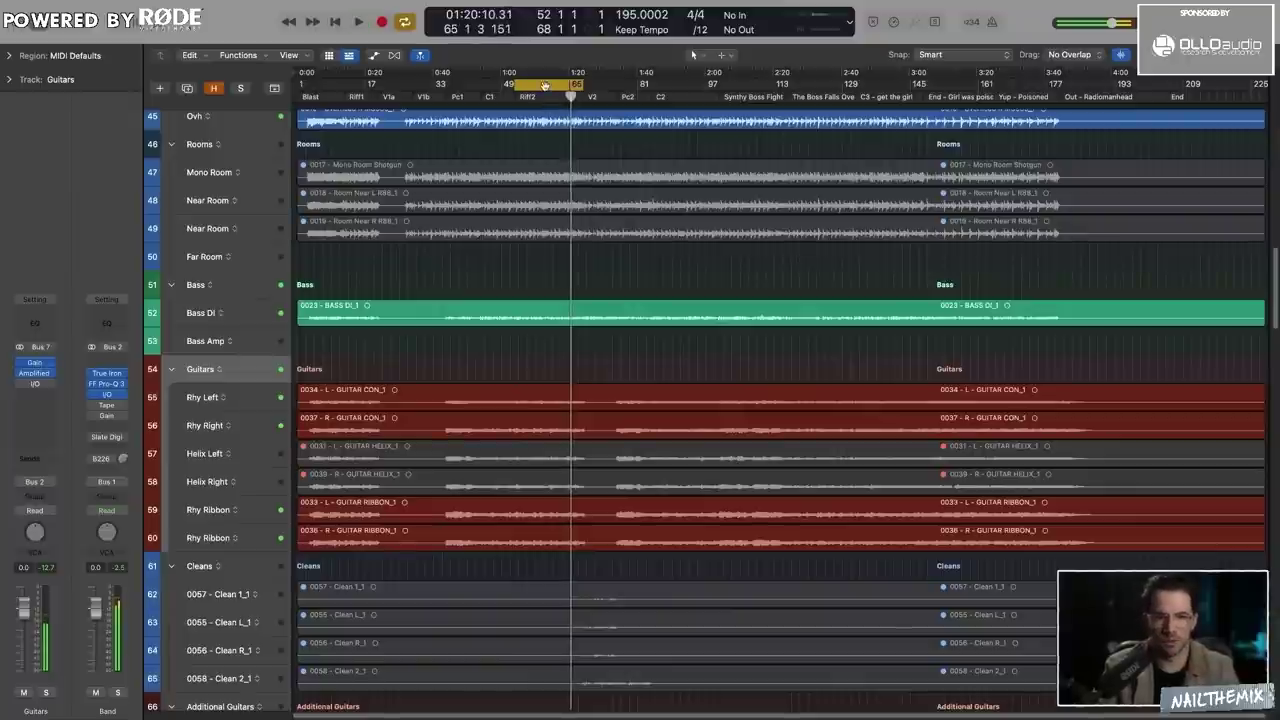
{"action": "left_click_drag", "start_coordinate": [546, 86], "coordinate": [753, 84]}
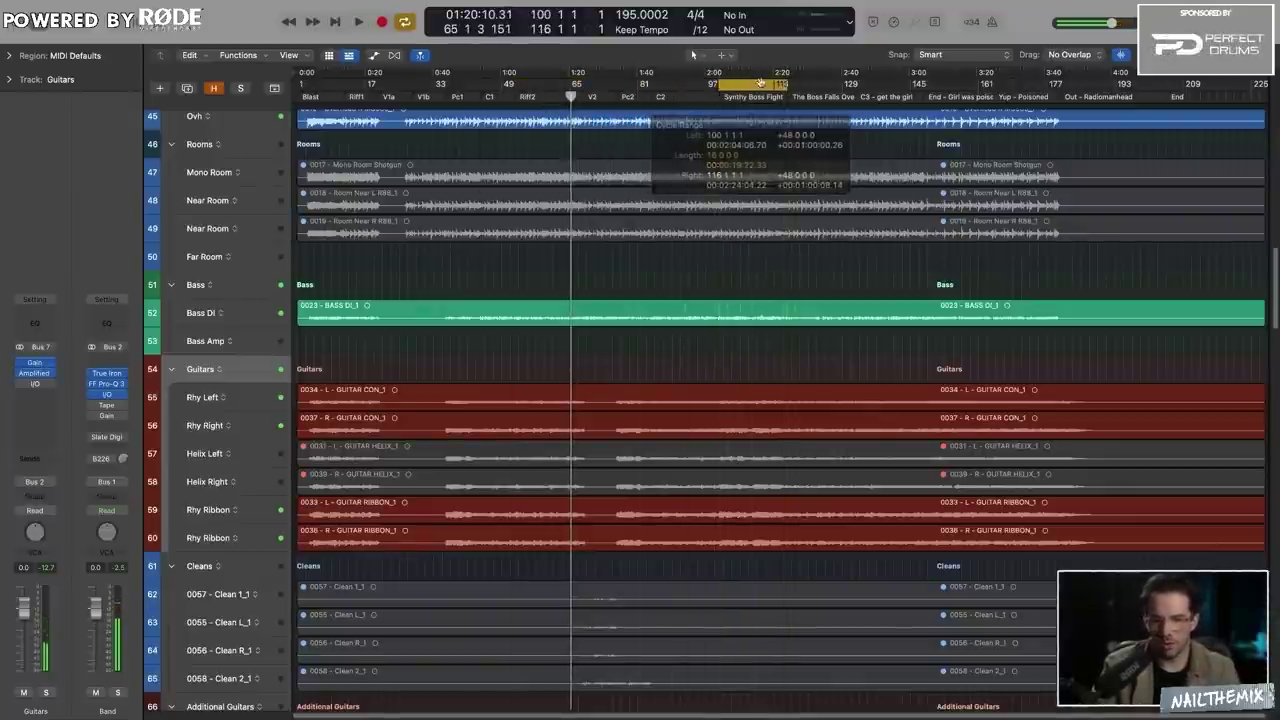
Ping the Guitars bus I/O insert's latency and set its output volume to -2 dB and input volume to -5 dB during playback.
{"action": "left_click", "coordinate": [34, 384]}
{"action": "left_click_drag", "start_coordinate": [634, 167], "coordinate": [1048, 180]}
{"action": "left_click", "coordinate": [775, 174]}
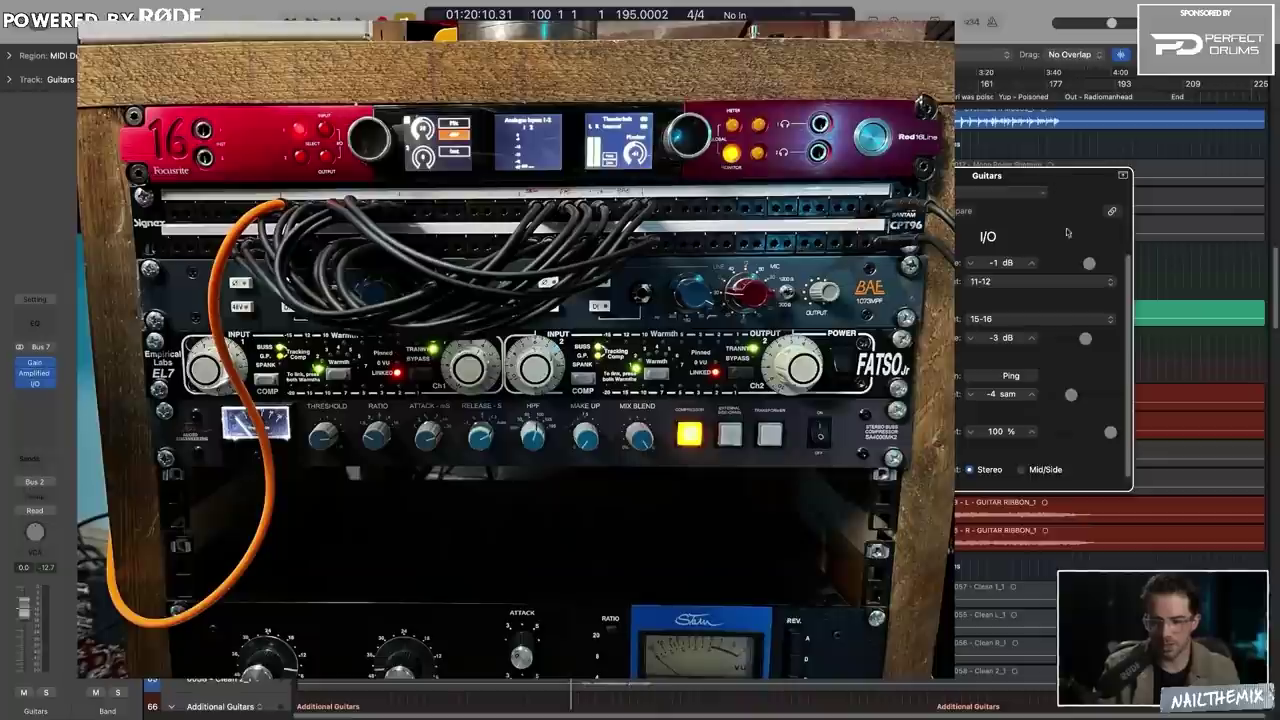
{"action": "left_click", "coordinate": [1011, 376]}
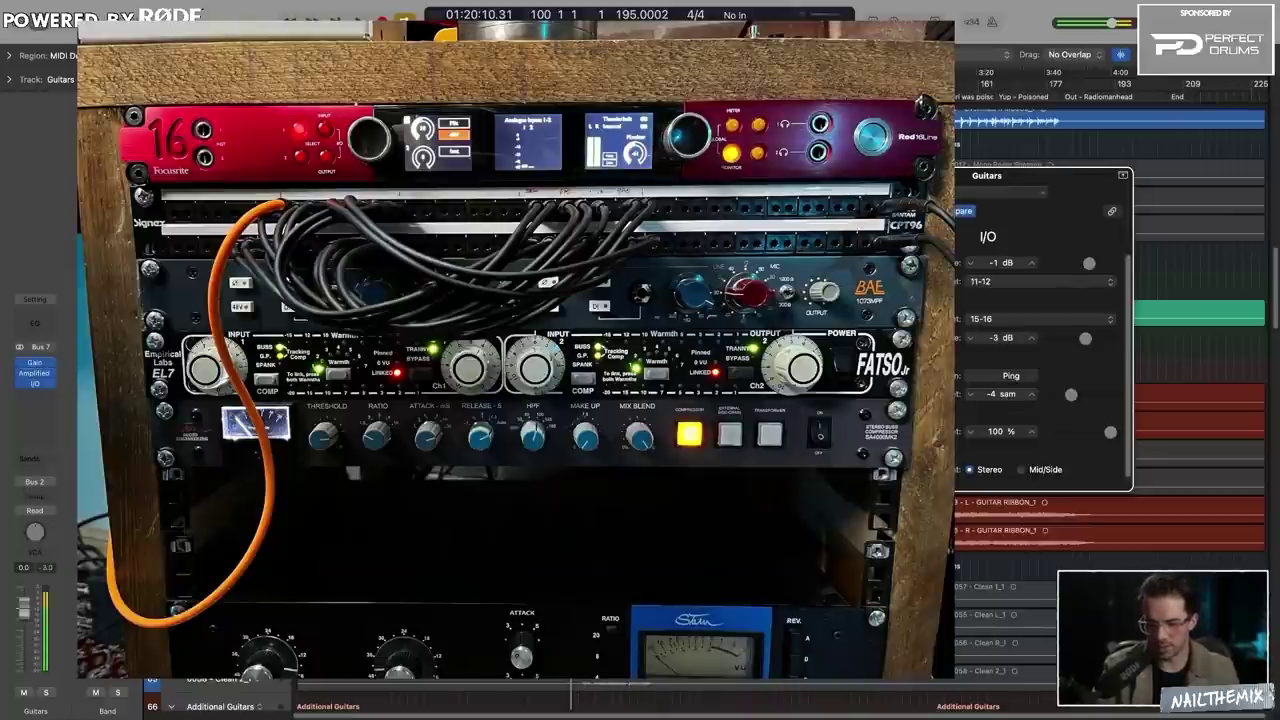
{"action": "key", "text": "space"}
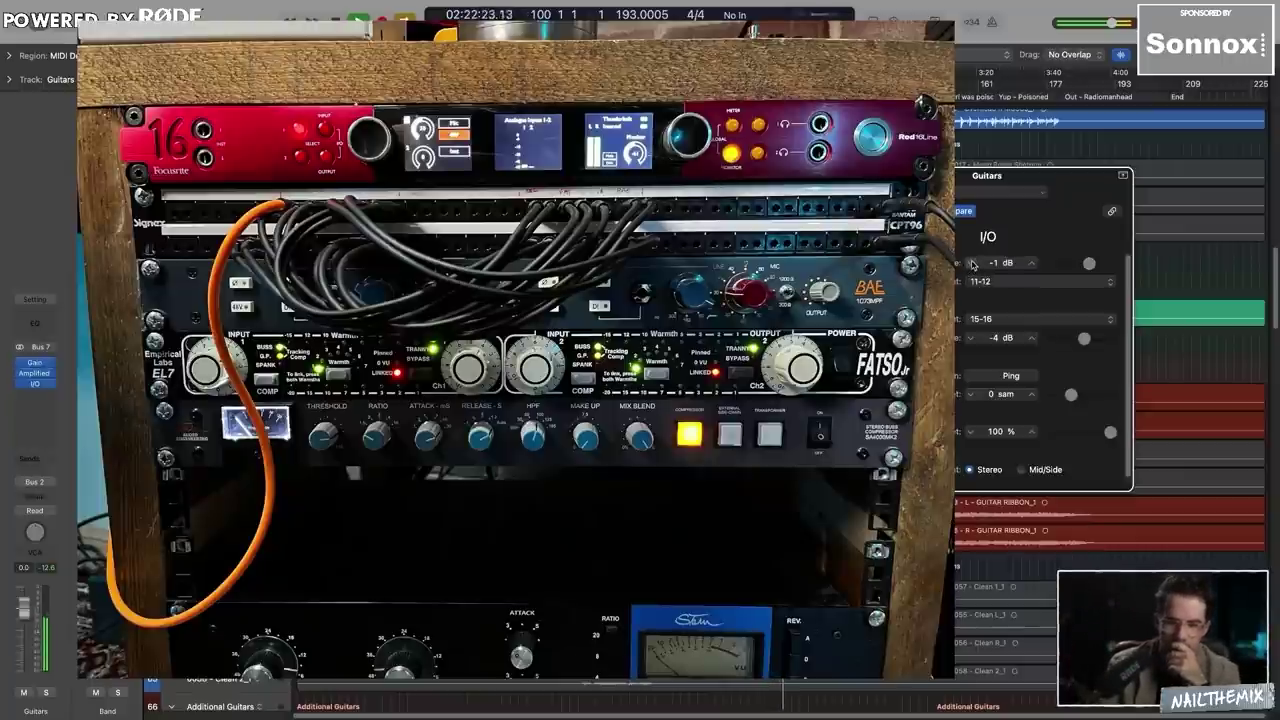
{"action": "left_click", "coordinate": [972, 339]}
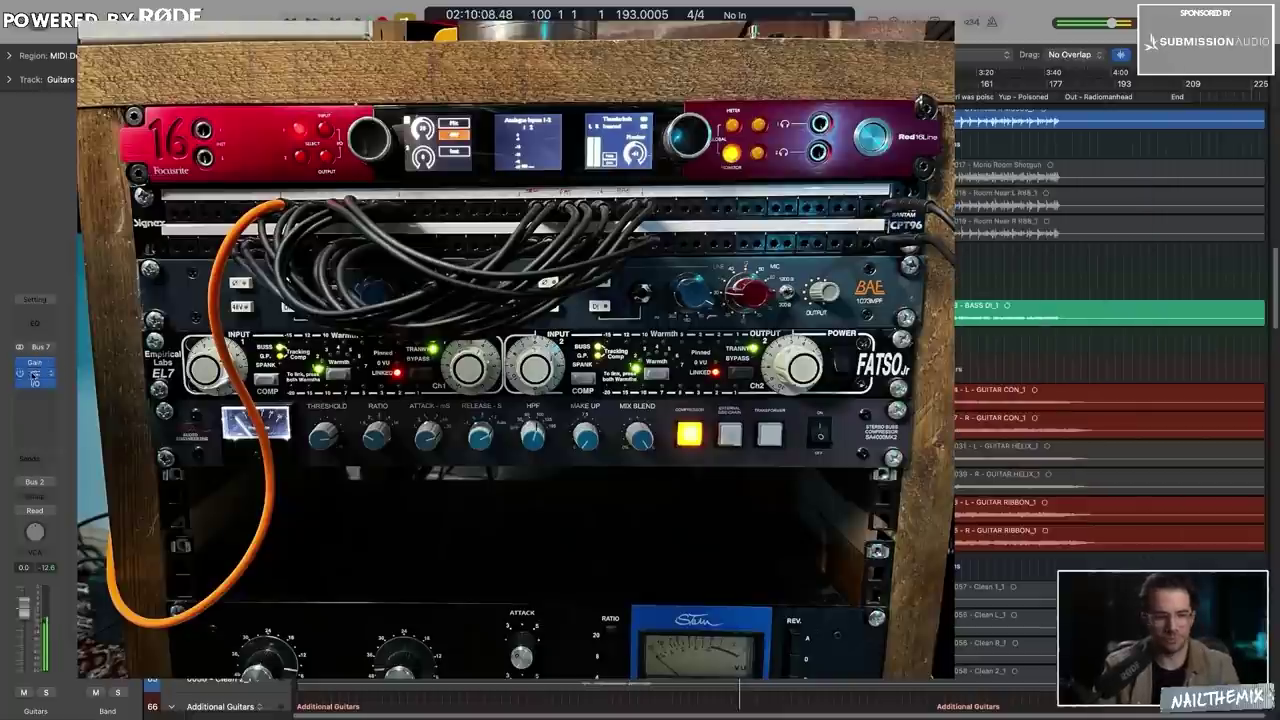
Reopen the Guitars bus I/O insert to review the FATSO routing and levels, and close it.
{"action": "left_click", "coordinate": [34, 385]}
{"action": "left_click", "coordinate": [1040, 166]}
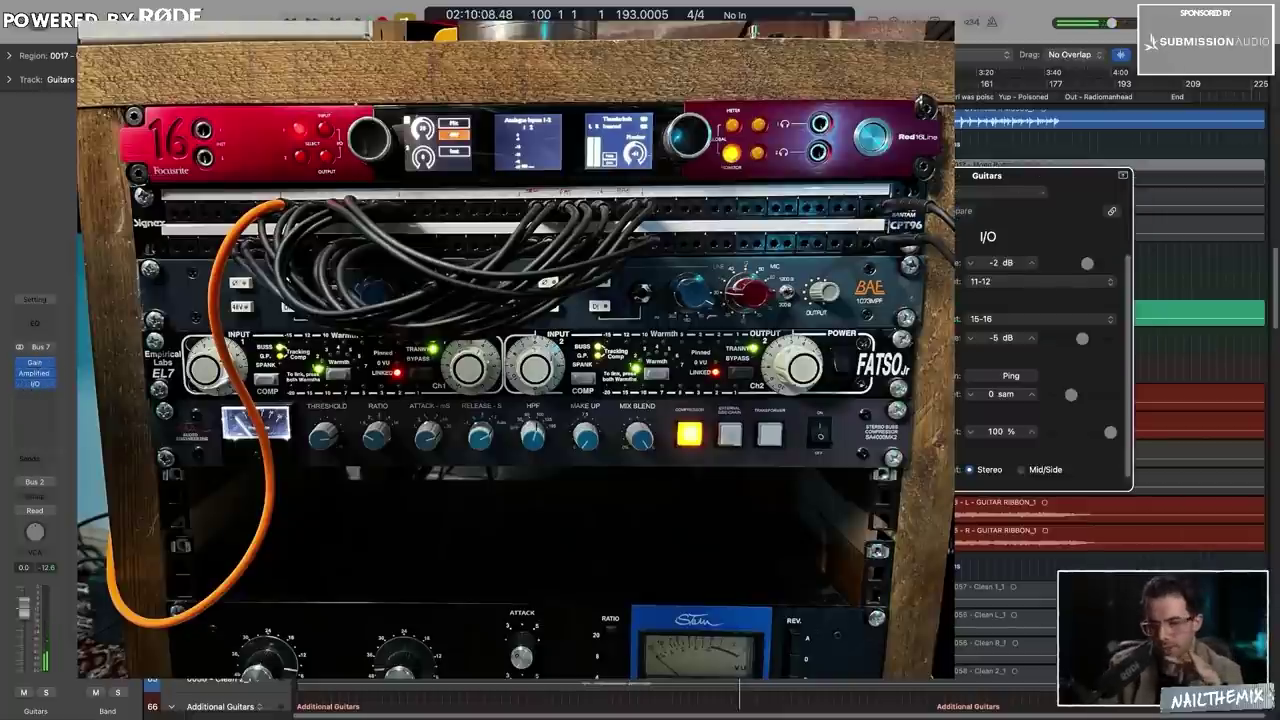
{"action": "key", "text": "super+w"}
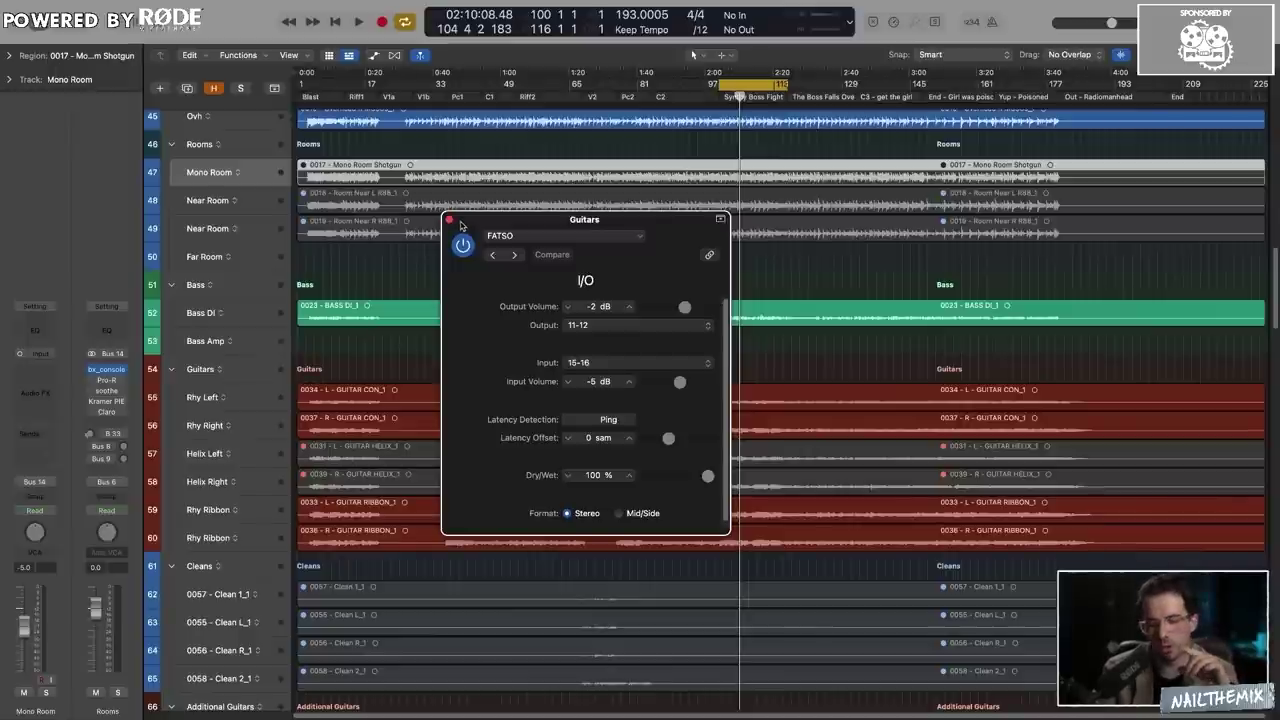
{"action": "left_click_drag", "start_coordinate": [461, 226], "coordinate": [441, 162]}
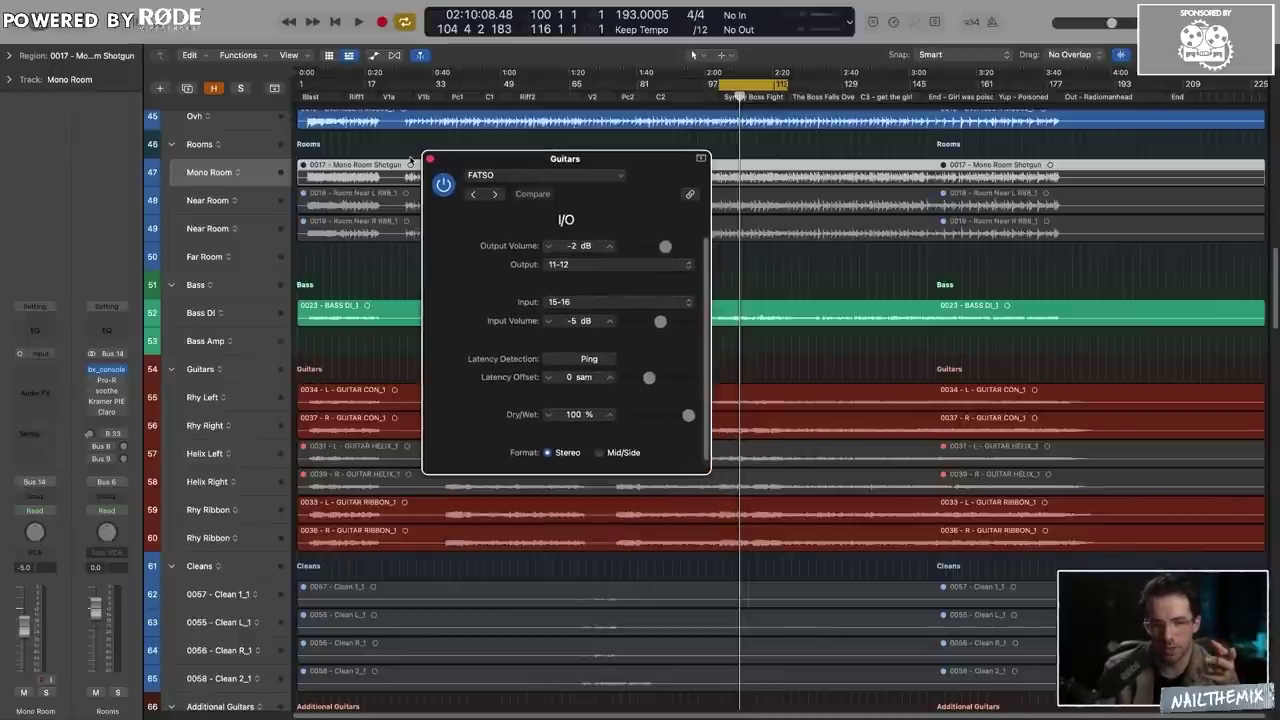
{"action": "left_click", "coordinate": [430, 157]}
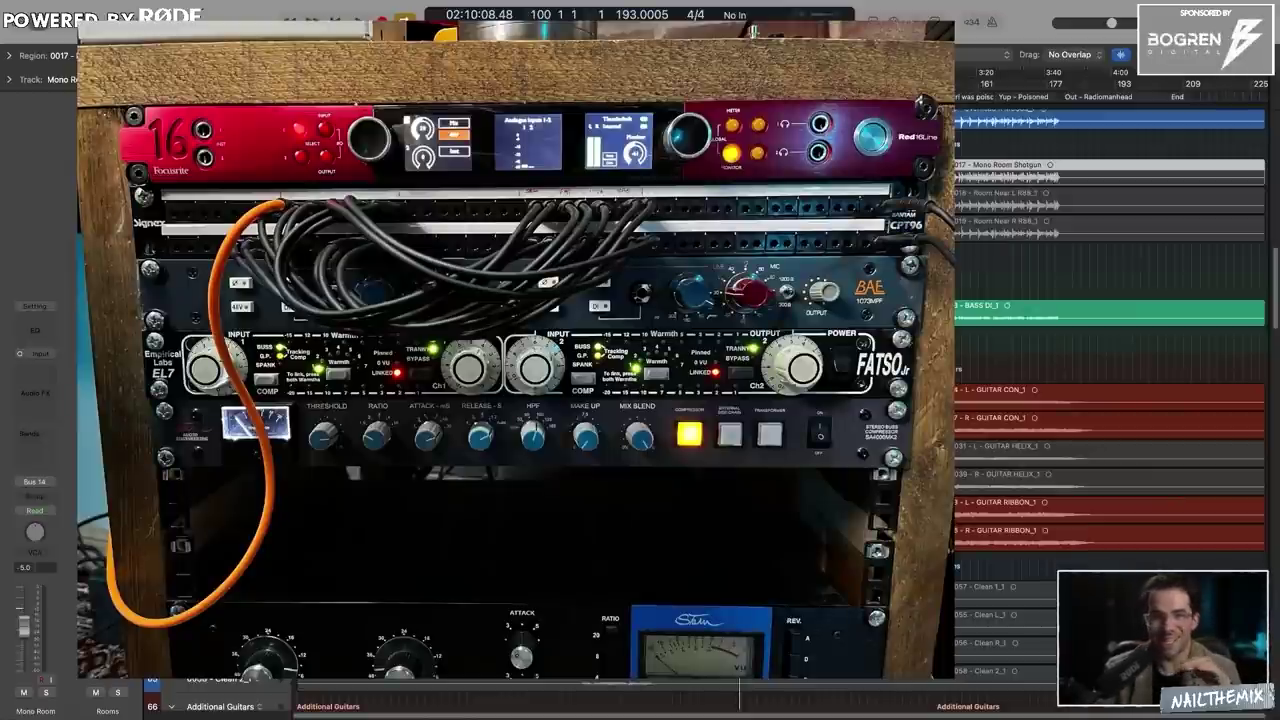
Select the Guitars bus again, open its Amplified Instrument Processor to review the settings, and close it.
{"action": "key", "text": "alt+shift+d"}
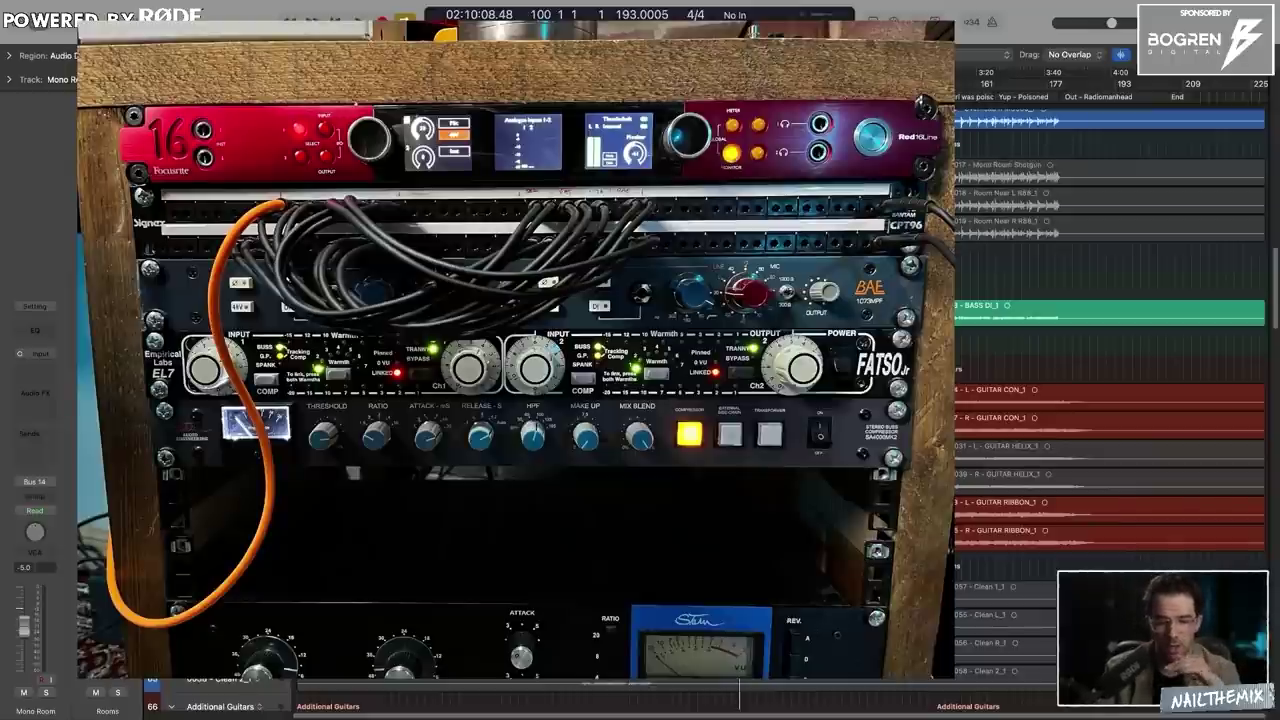
{"action": "left_click", "coordinate": [220, 369]}
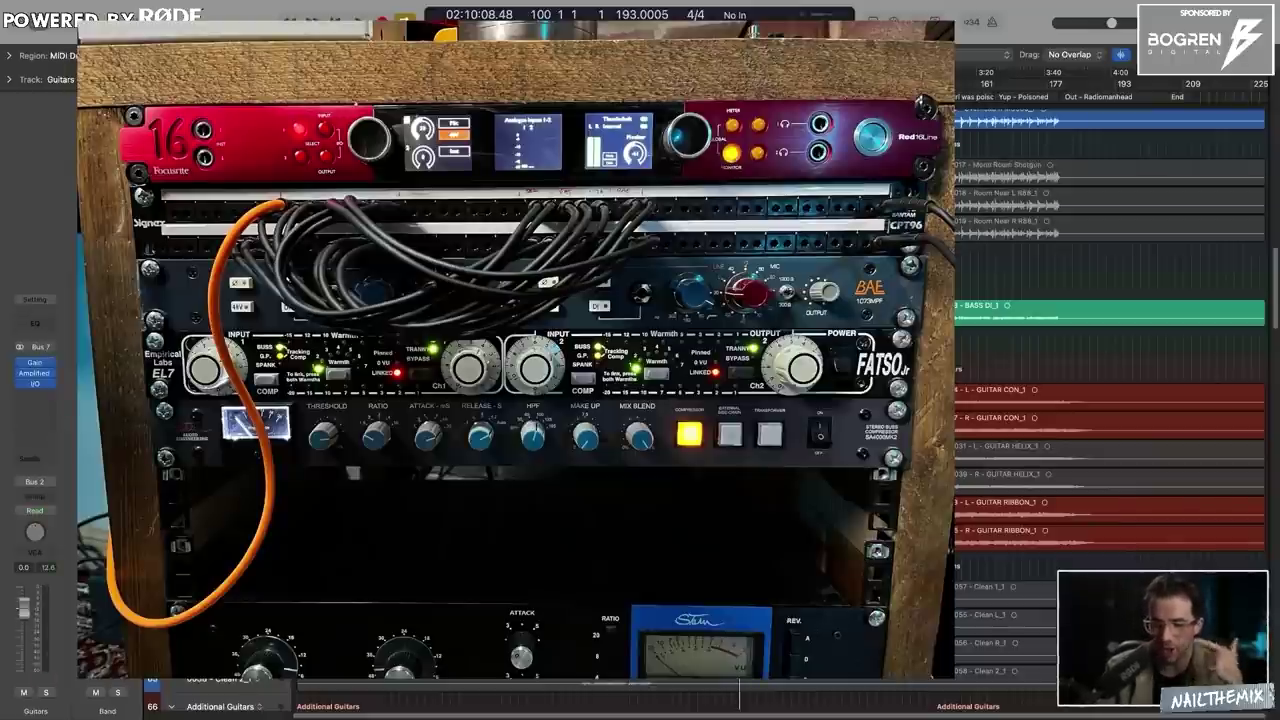
{"action": "left_click", "coordinate": [33, 376]}
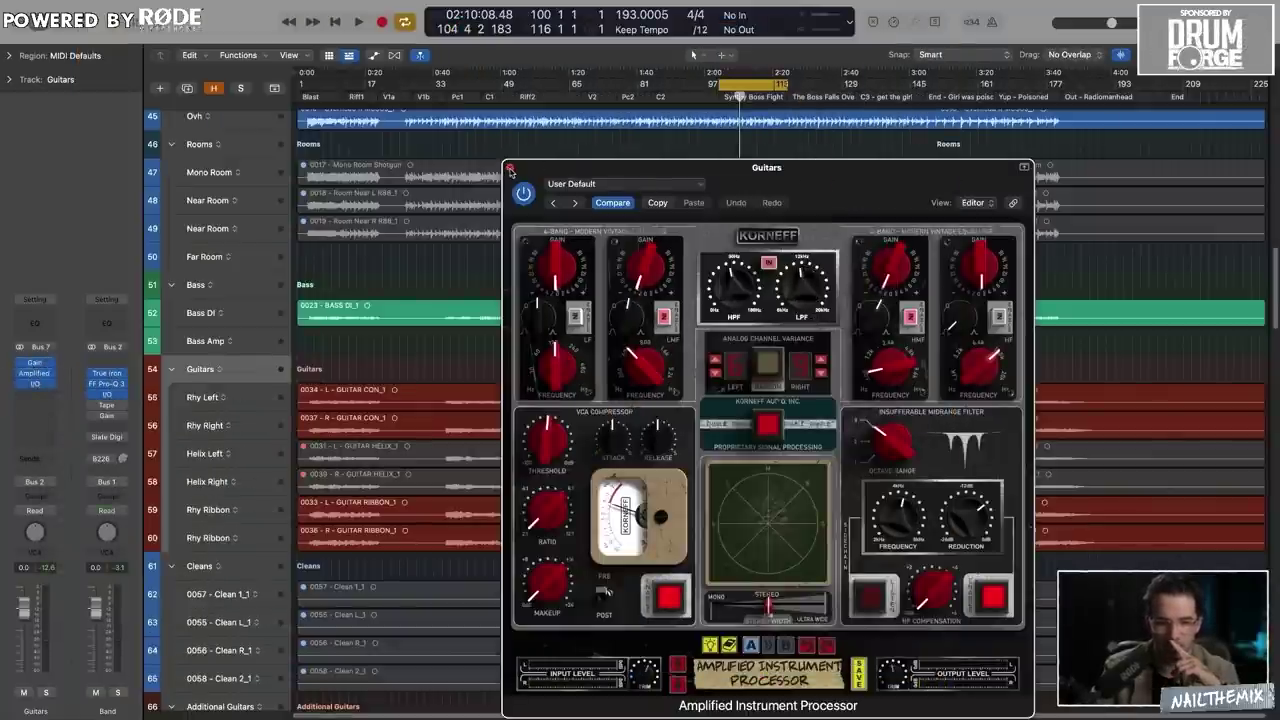
{"action": "left_click", "coordinate": [509, 168]}
Play the mix from about bar 115 with cycling off, and open the Guitars bus FATSO I/O insert.
{"action": "scroll", "coordinate": [751, 337], "scroll_direction": "up", "scroll_amount": 10}
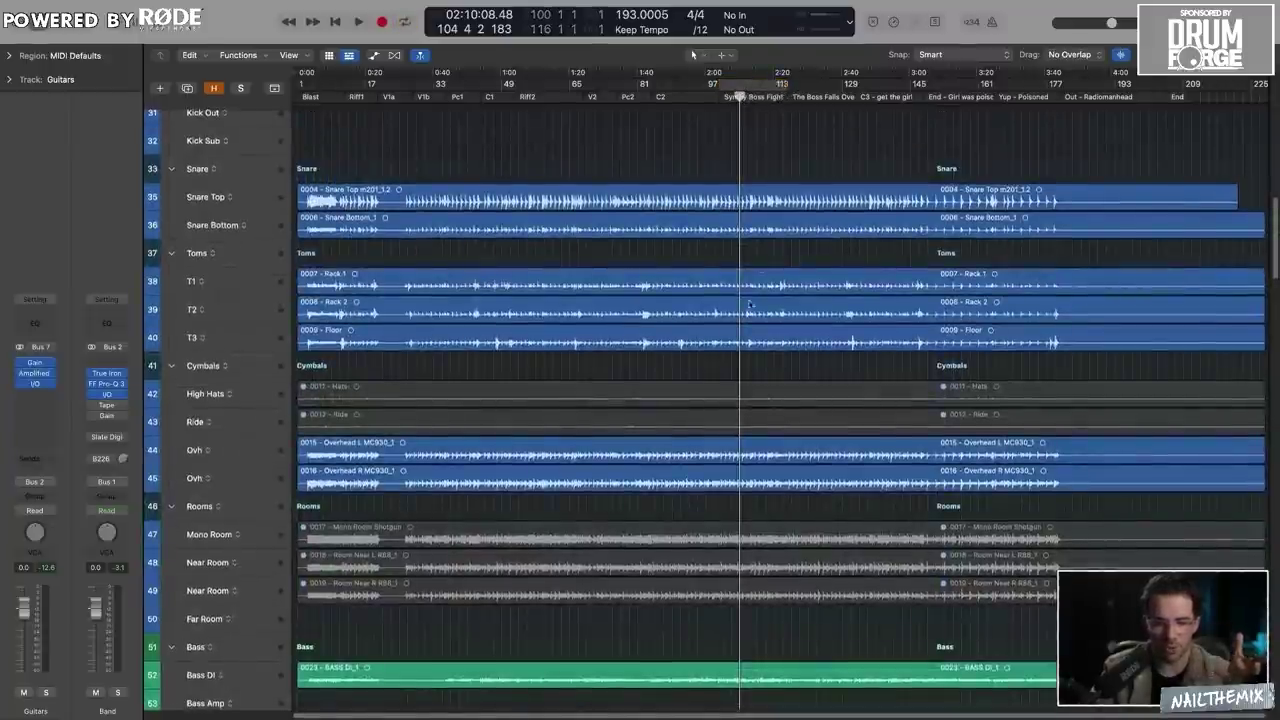
{"action": "scroll", "coordinate": [760, 306], "scroll_direction": "down", "scroll_amount": 2}
{"action": "scroll", "coordinate": [720, 348], "scroll_direction": "up", "scroll_amount": 2}
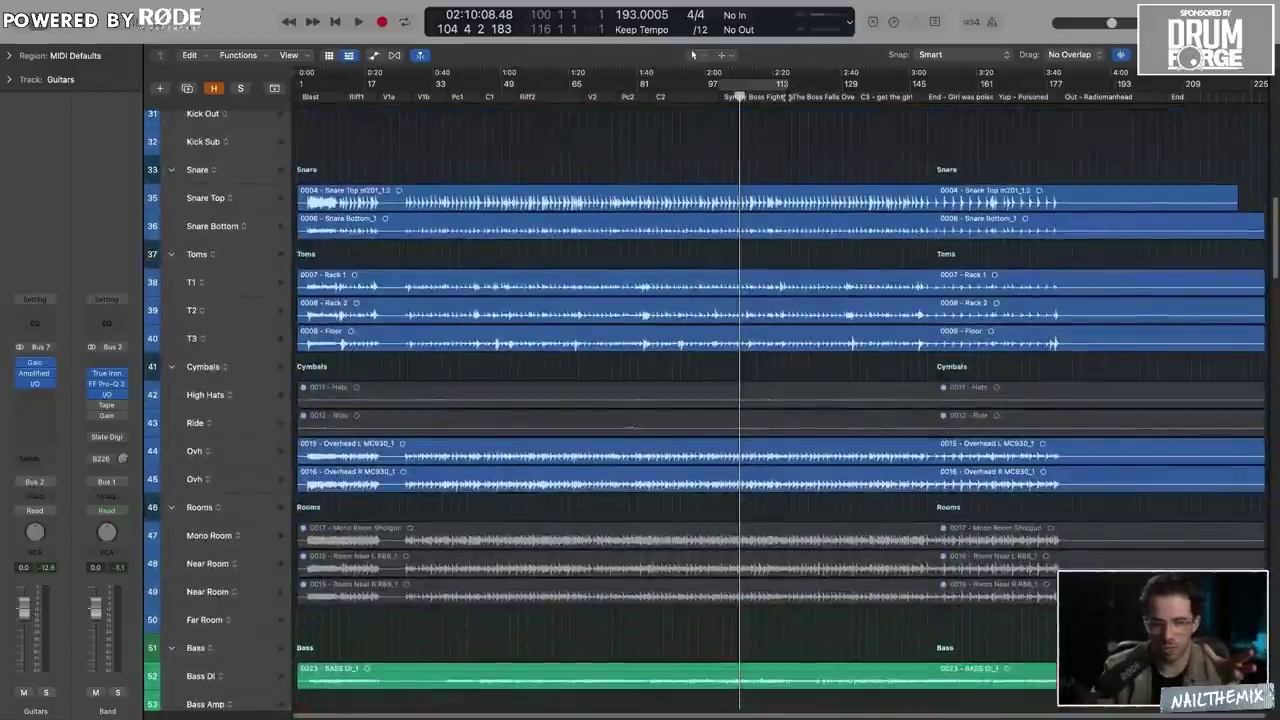
{"action": "double_click", "coordinate": [785, 97]}
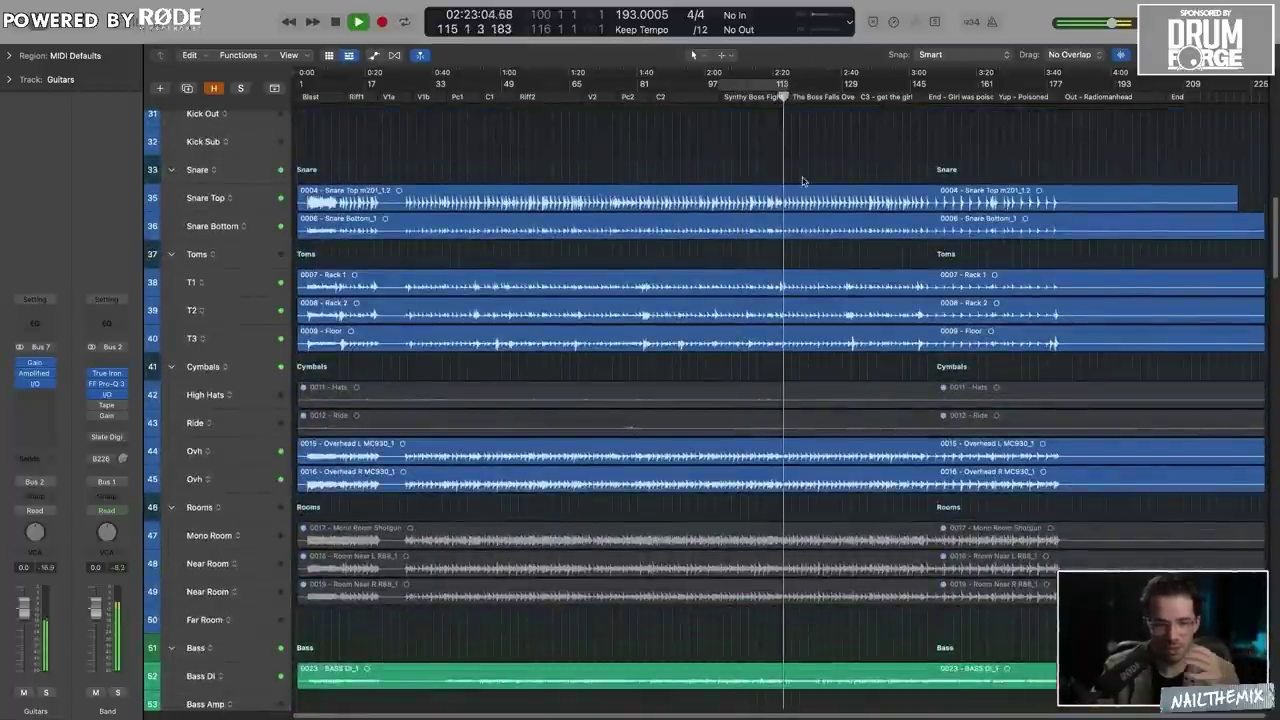
{"action": "scroll", "coordinate": [802, 177], "scroll_direction": "down", "scroll_amount": 10}
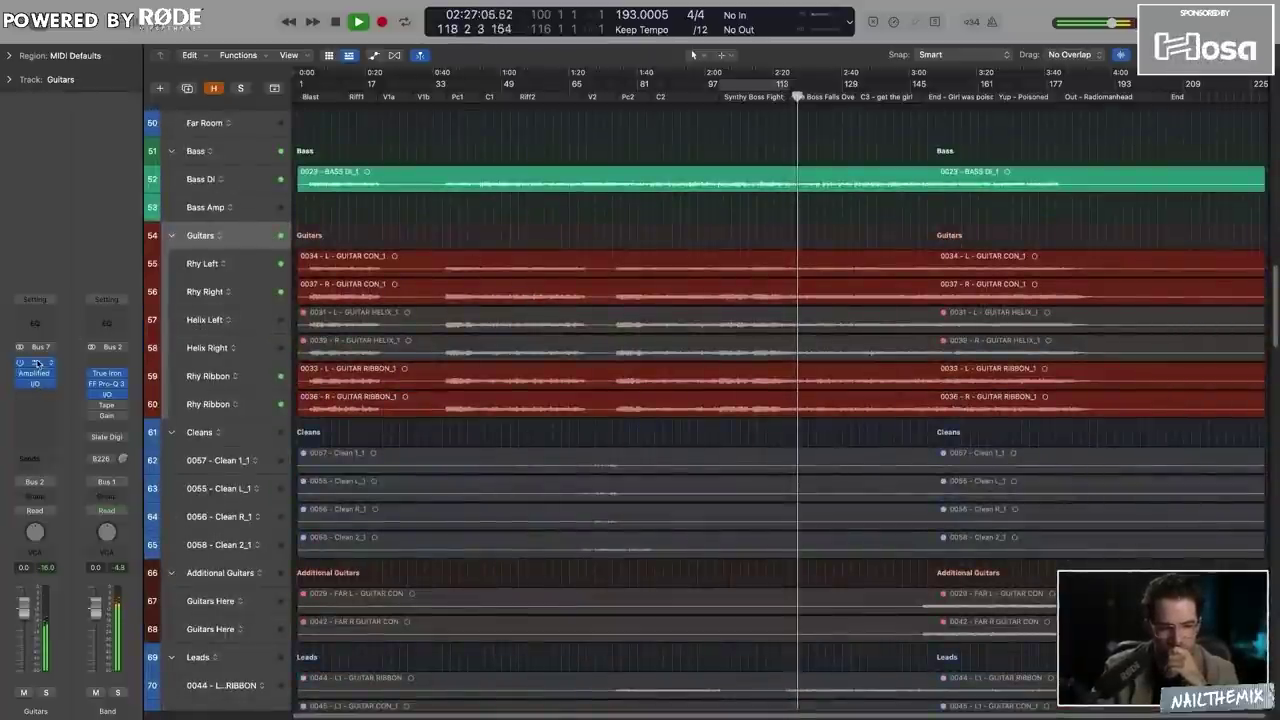
{"action": "left_click", "coordinate": [35, 383]}
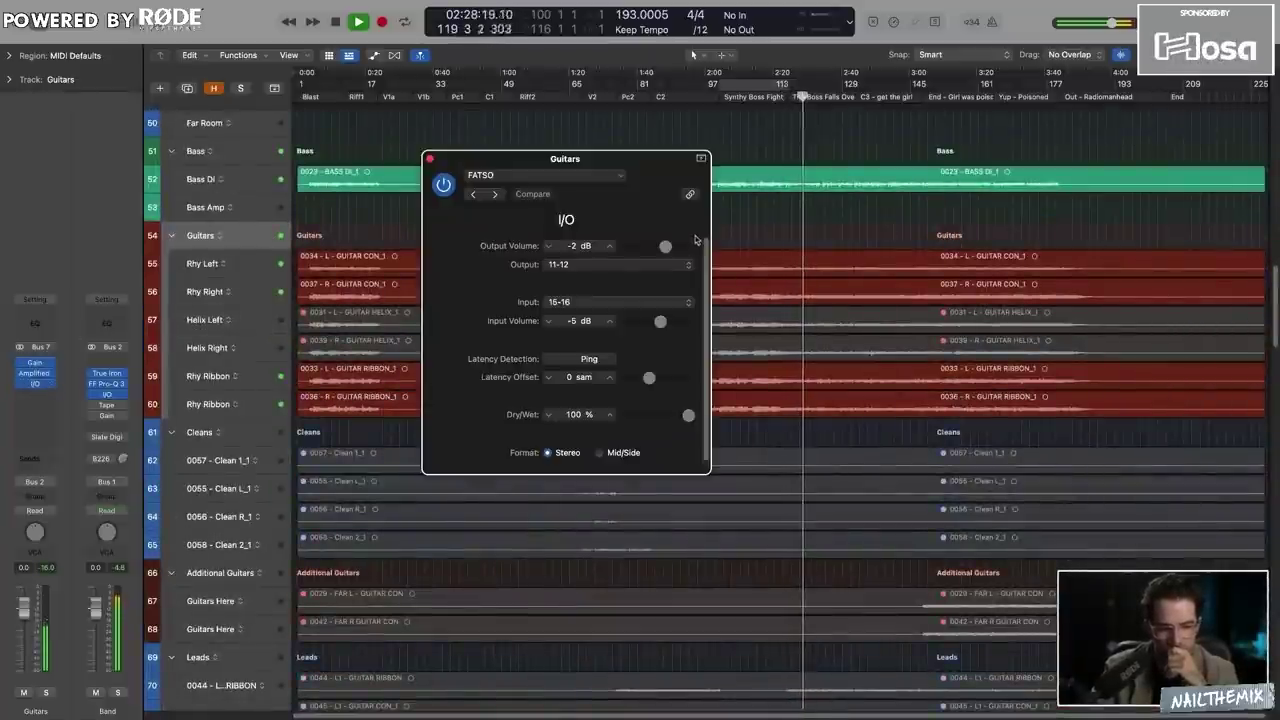
Set the Guitars bus FATSO I/O insert's input volume to -6 dB during playback and close the insert.
{"action": "left_click", "coordinate": [549, 322]}
{"action": "left_click", "coordinate": [610, 322]}
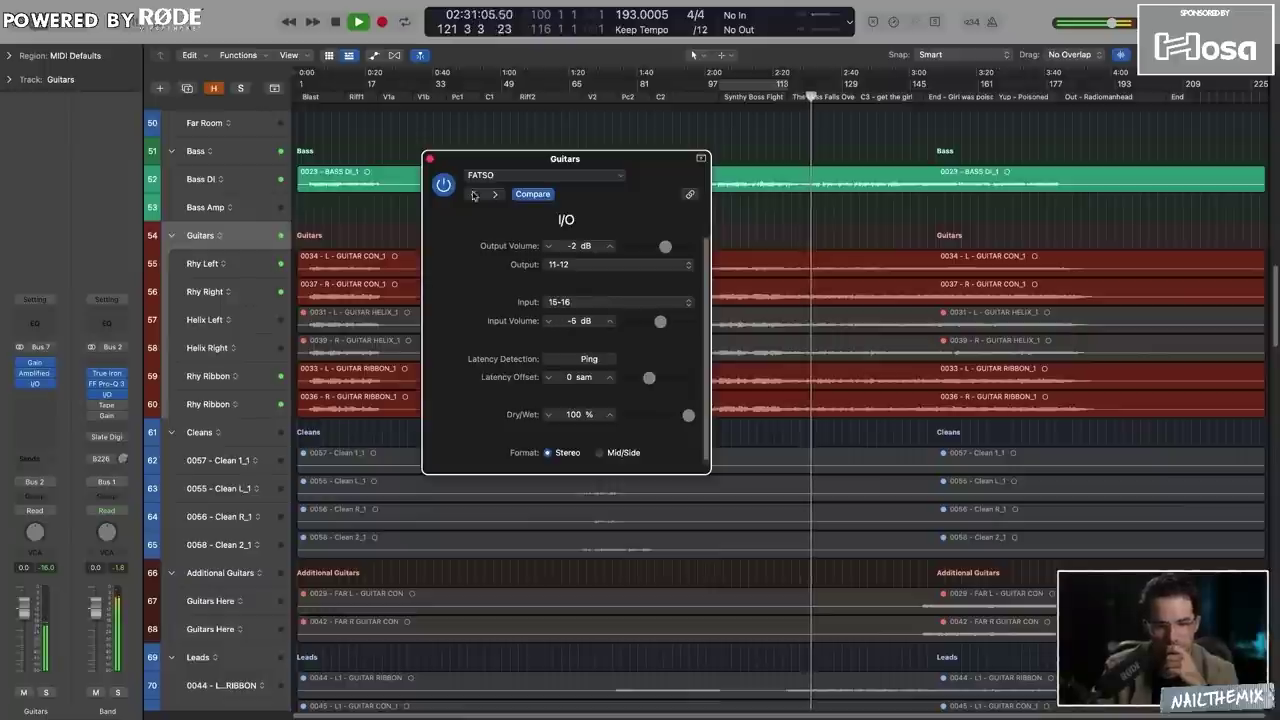
{"action": "left_click", "coordinate": [430, 159]}
{"action": "scroll", "coordinate": [770, 350], "scroll_direction": "up", "scroll_amount": 1}
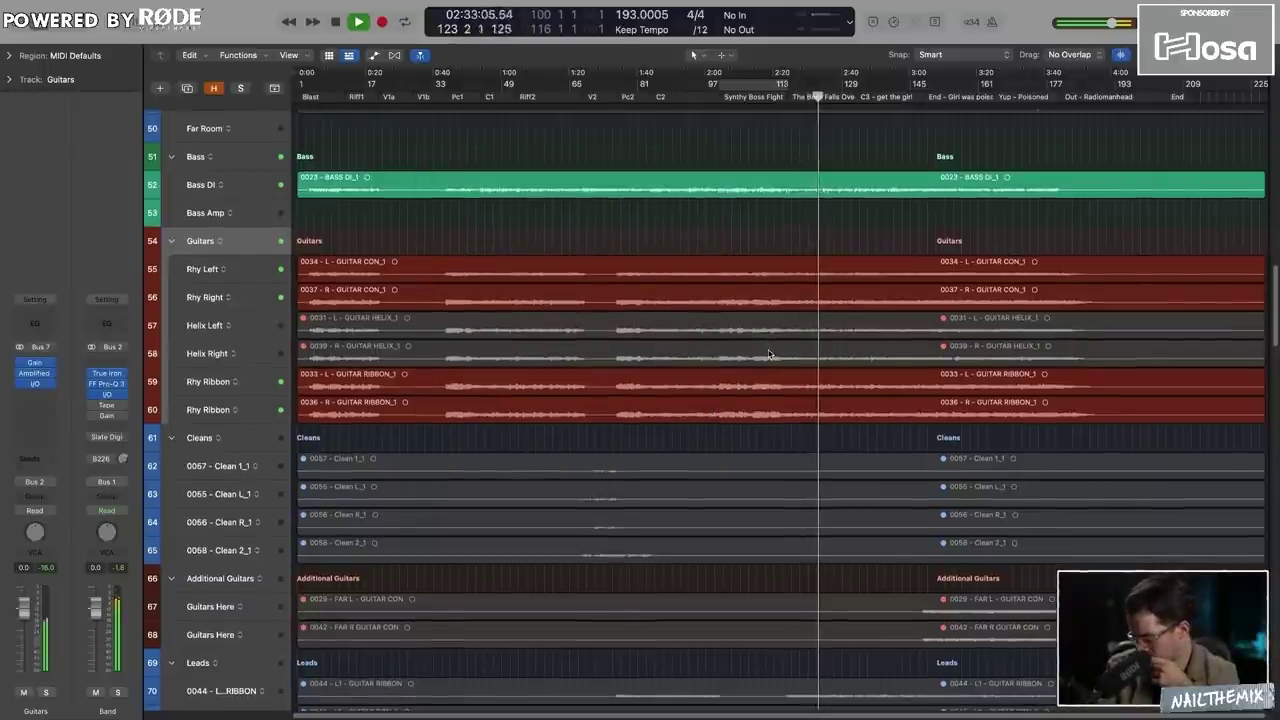
Select the Bass bus, open its L1 limiter to check the limiting during playback, and close it.
{"action": "scroll", "coordinate": [769, 353], "scroll_direction": "up", "scroll_amount": 10}
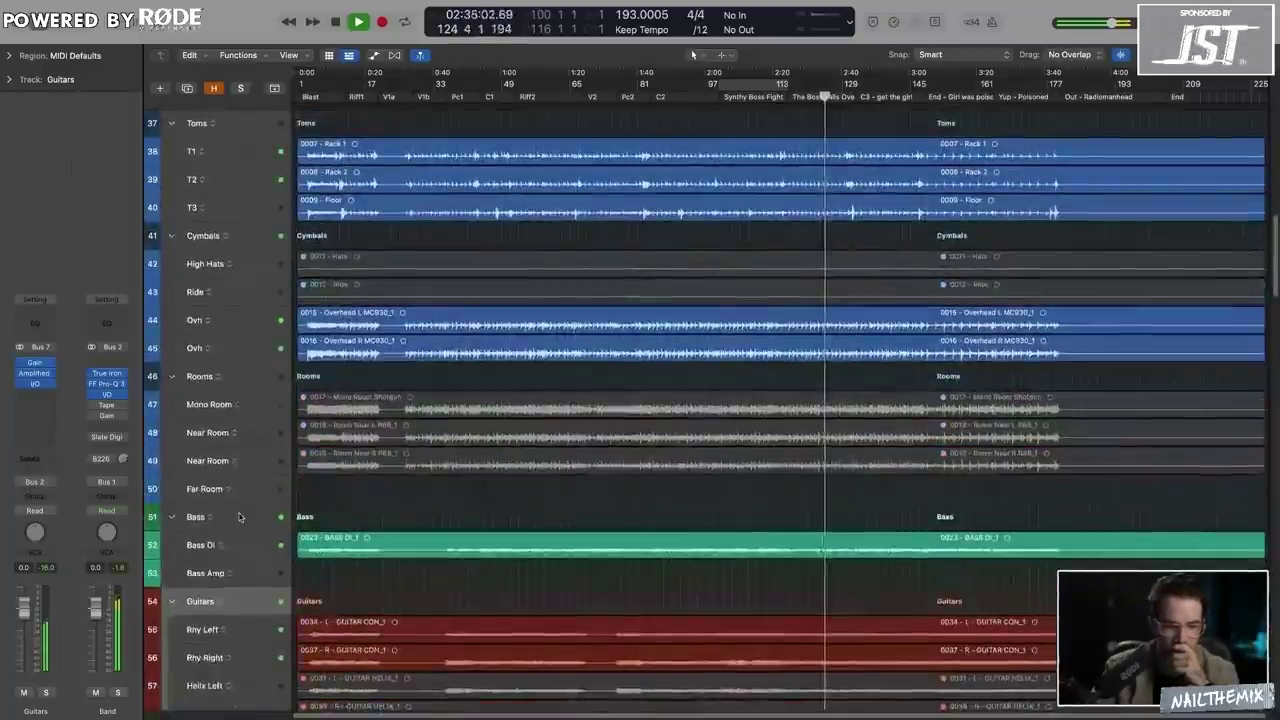
{"action": "left_click", "coordinate": [240, 516]}
{"action": "left_click", "coordinate": [35, 373]}
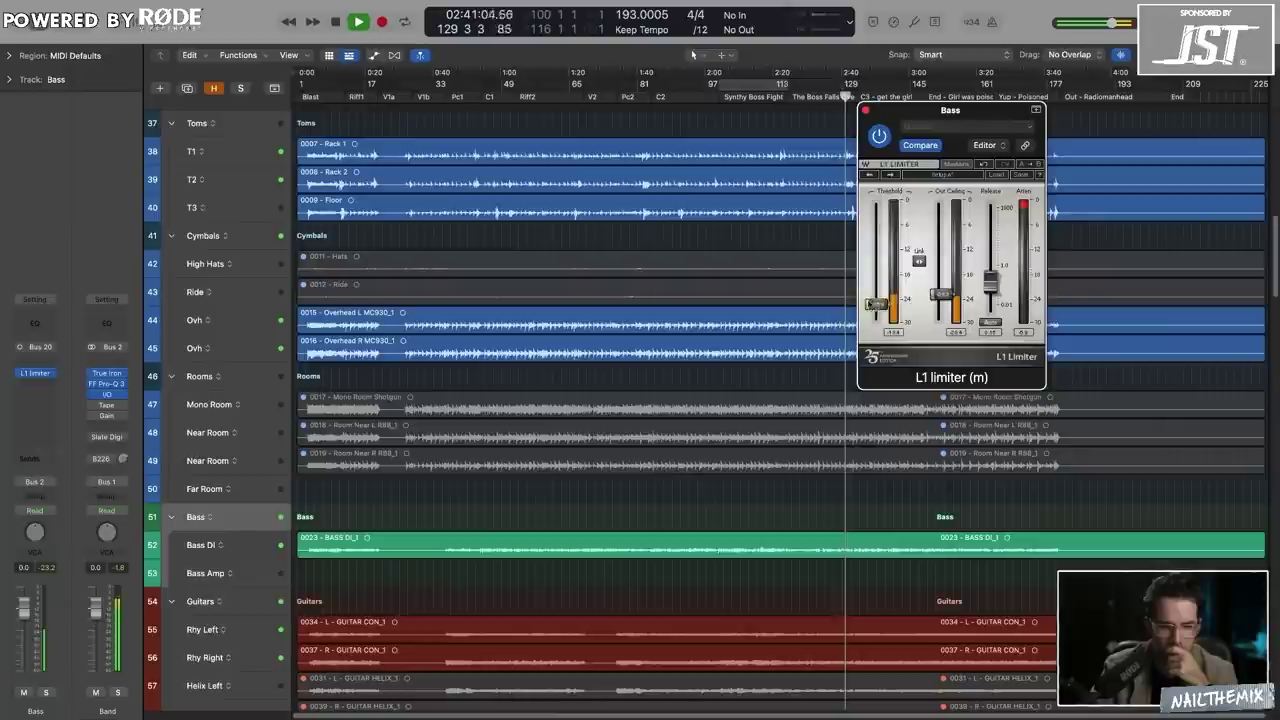
{"action": "left_click", "coordinate": [865, 110]}
Open the Guitars bus Amplified Instrument Processor, move its window clear of the timeline, and cue the mix at about bar 132.
{"action": "scroll", "coordinate": [631, 357], "scroll_direction": "down", "scroll_amount": 5}
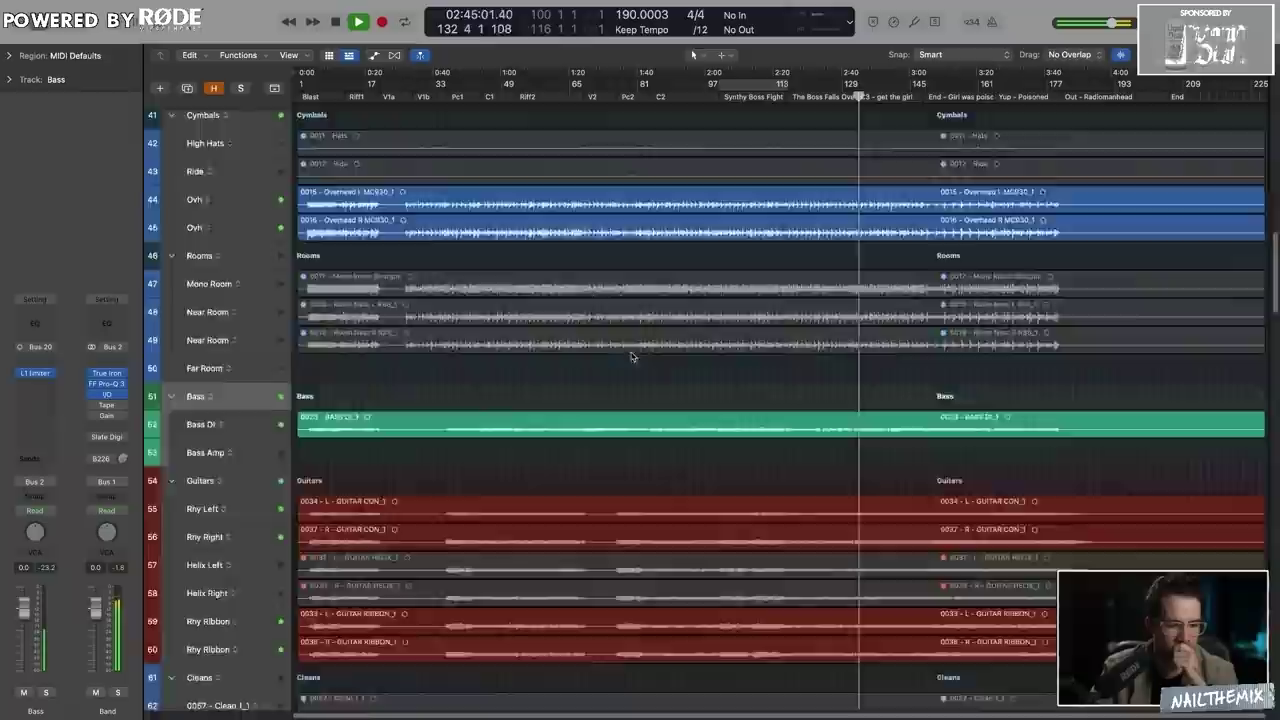
{"action": "left_click", "coordinate": [212, 327]}
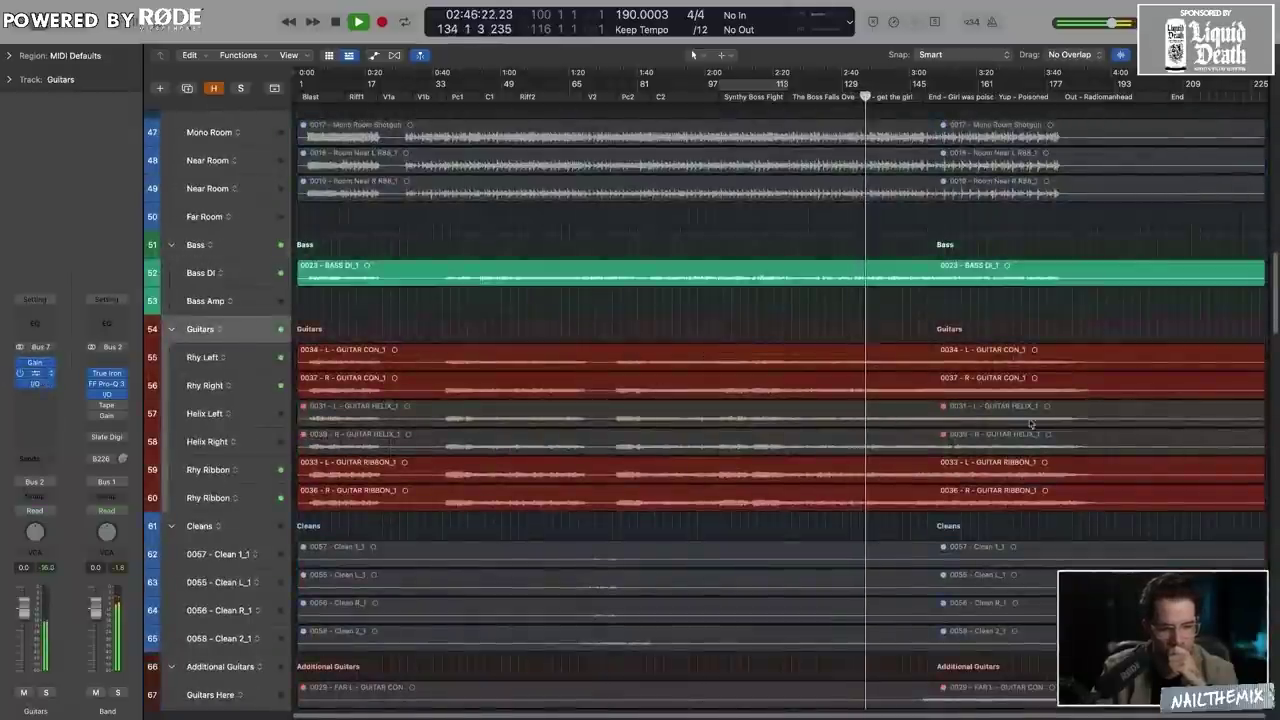
{"action": "left_click", "coordinate": [35, 373]}
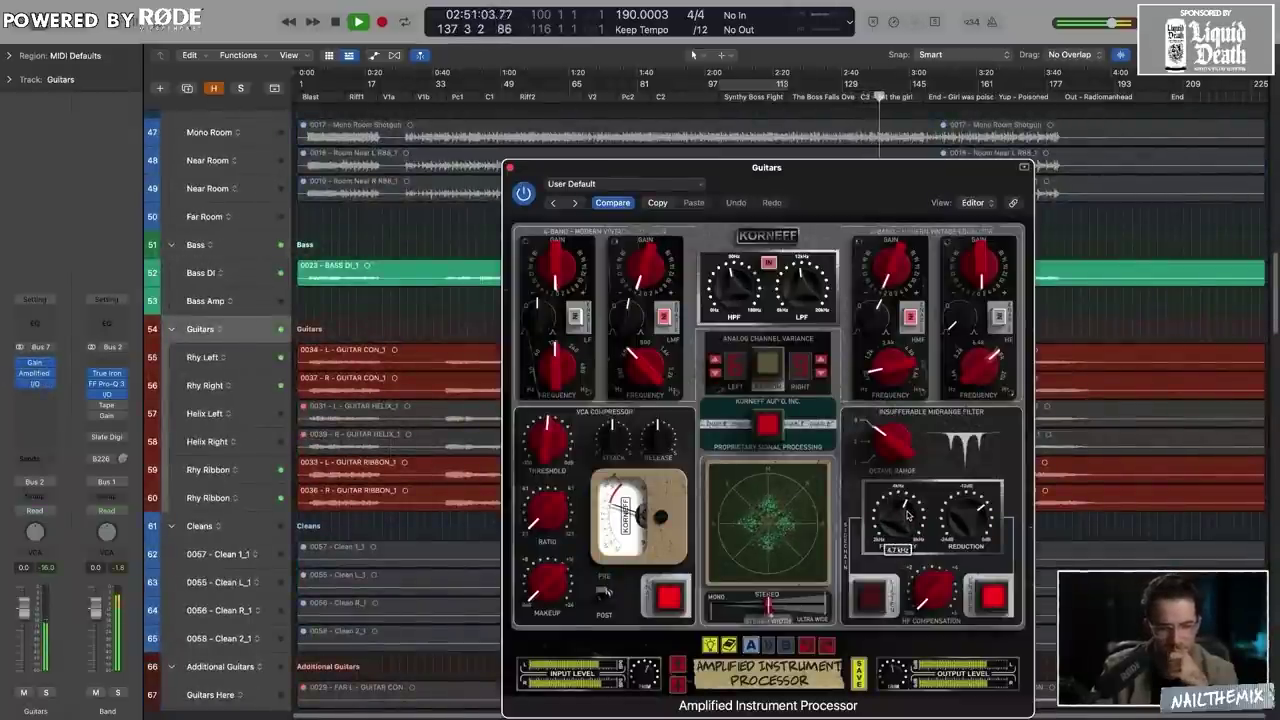
{"action": "left_click_drag", "start_coordinate": [891, 183], "coordinate": [686, 144]}
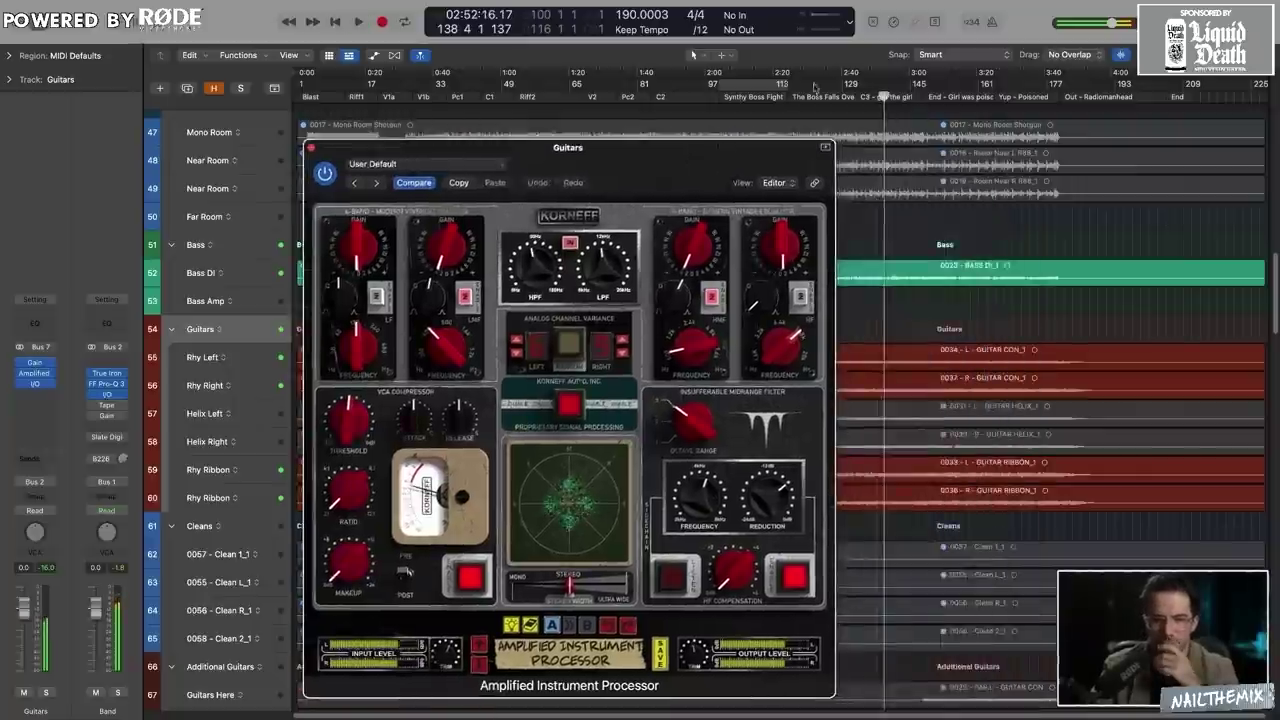
{"action": "key", "text": "space"}
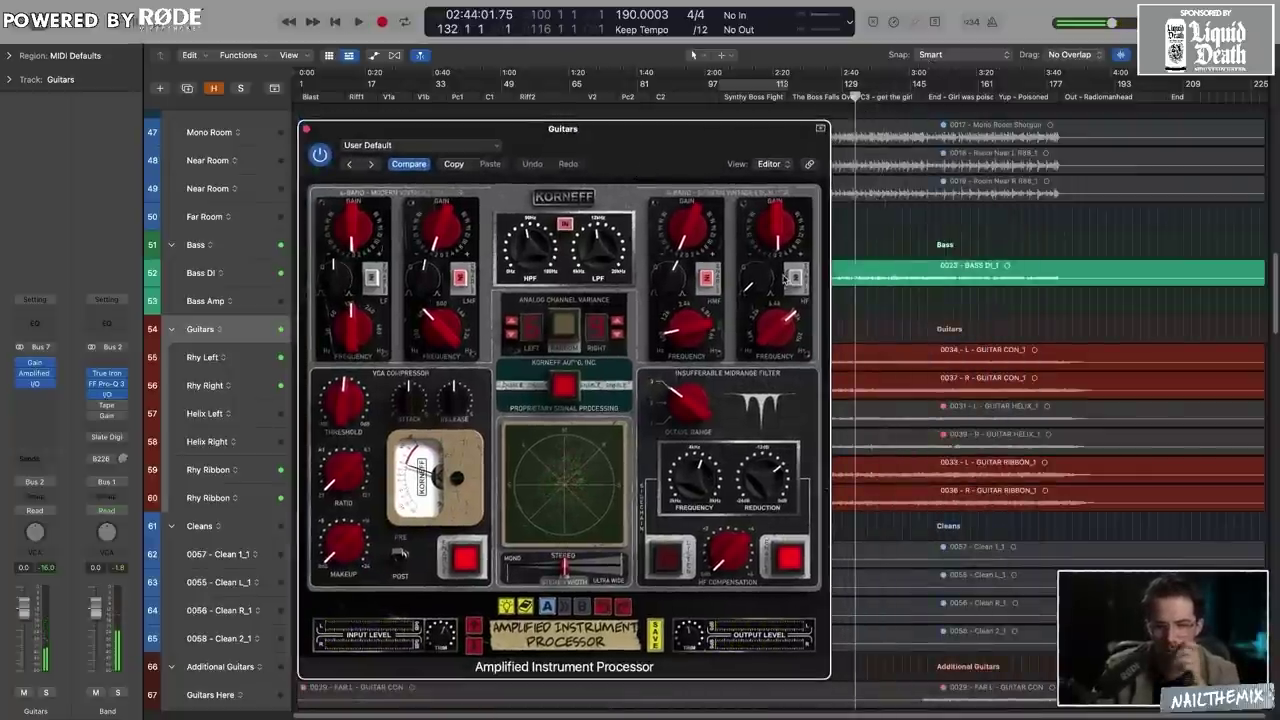
Adjust the processor's HF band frequency, set its Q to 2.20, and cut its gain by about 2.5 dB while the mix plays.
{"action": "left_click_drag", "start_coordinate": [762, 355], "coordinate": [781, 423]}
{"action": "key", "text": "space"}
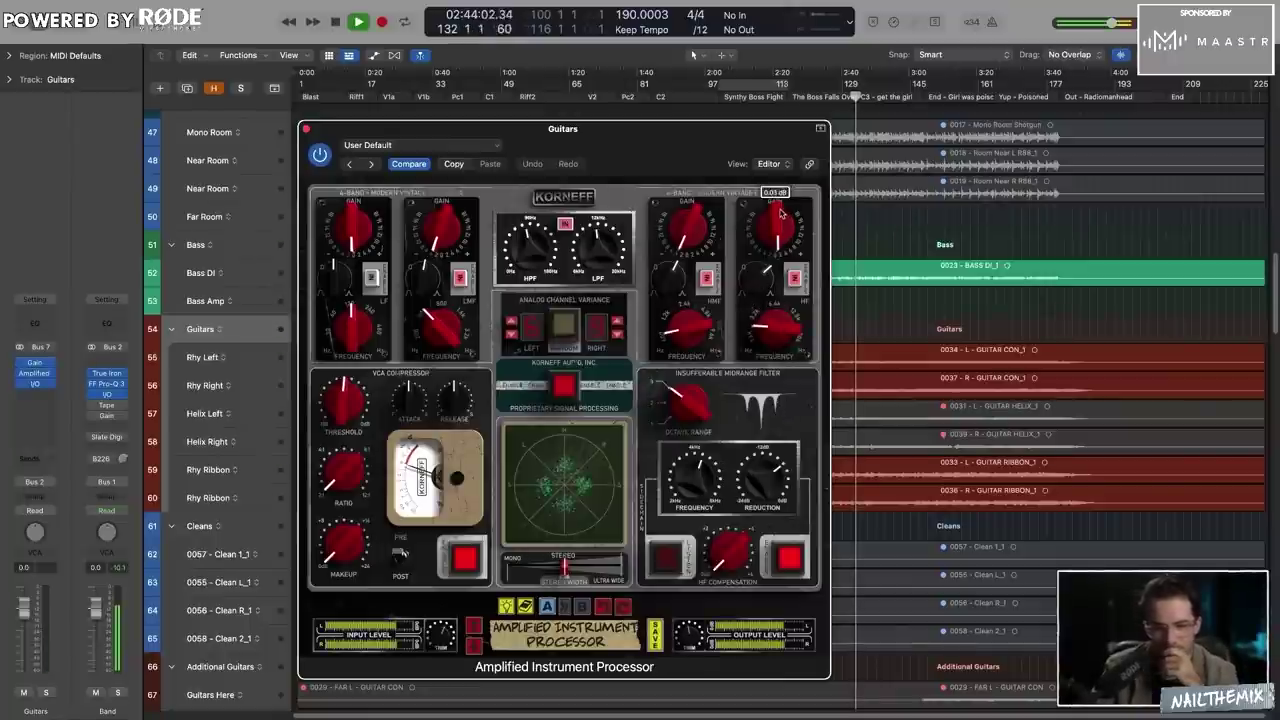
{"action": "left_click_drag", "start_coordinate": [783, 216], "coordinate": [760, 290]}
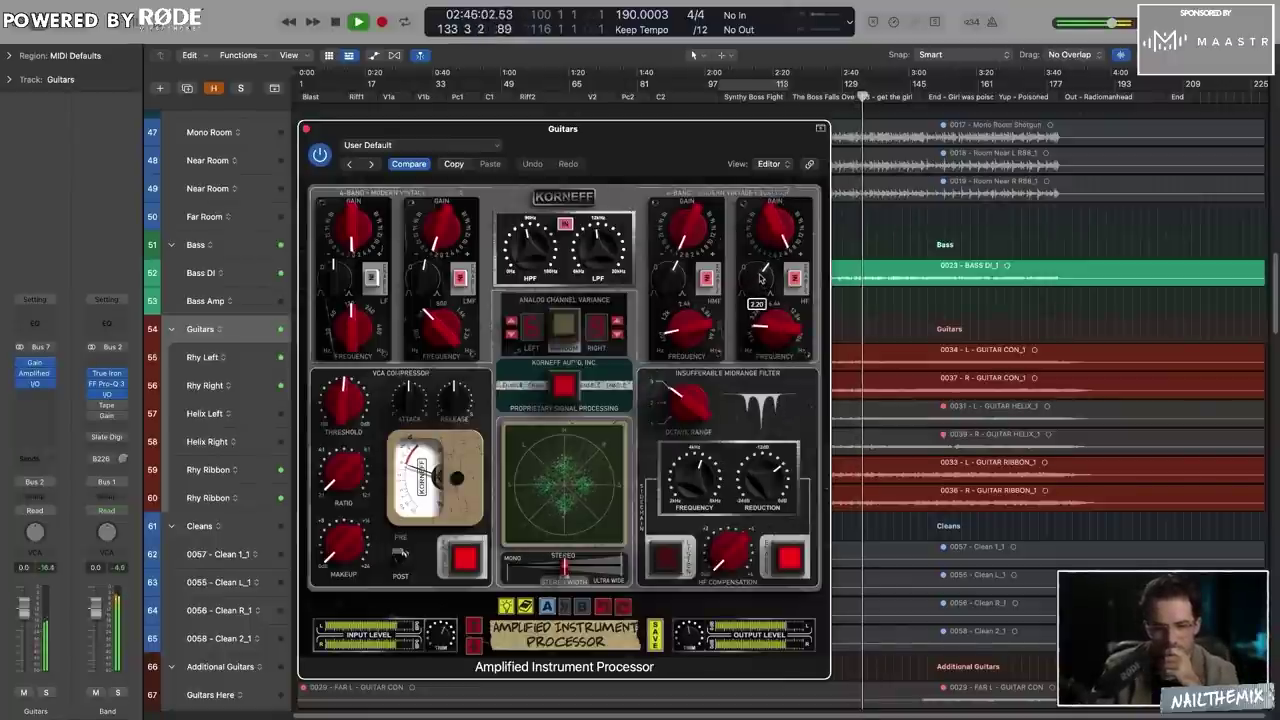
{"action": "left_click_drag", "start_coordinate": [778, 224], "coordinate": [780, 254]}
Compare the guitars with the HF band switched off and on, leave it on, and close the processor.
{"action": "left_click", "coordinate": [795, 277]}
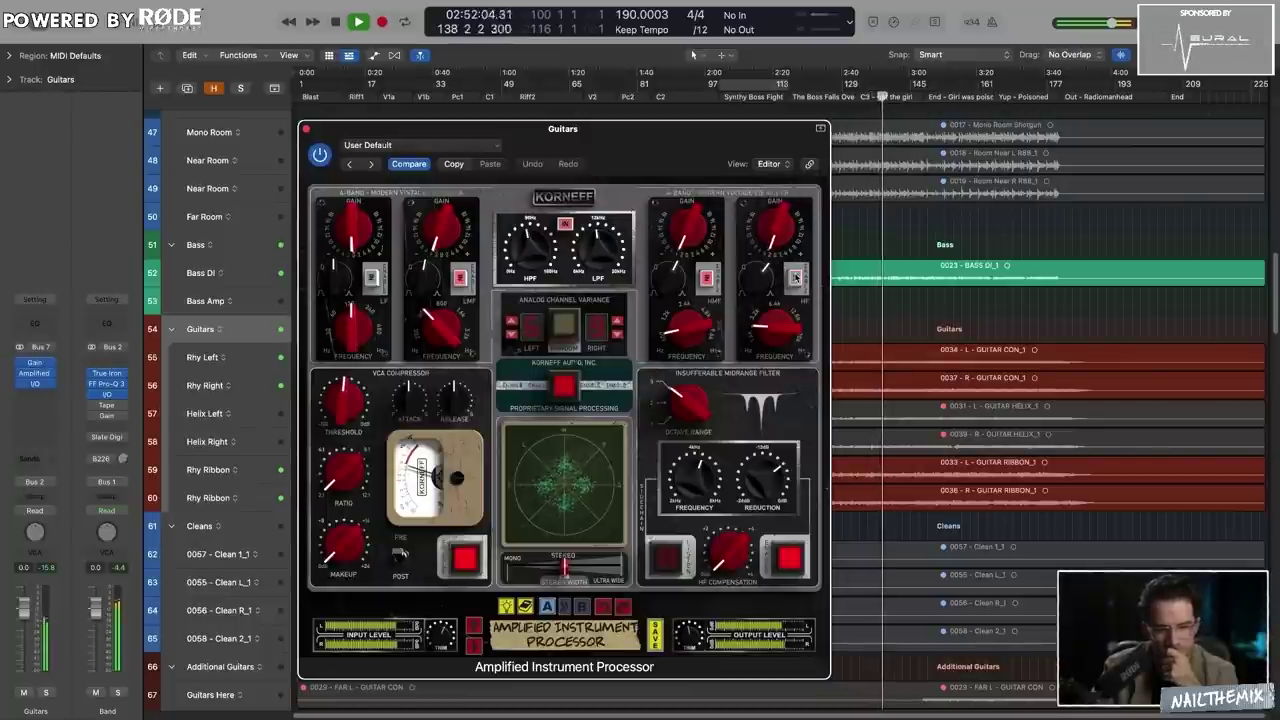
{"action": "left_click", "coordinate": [795, 277]}
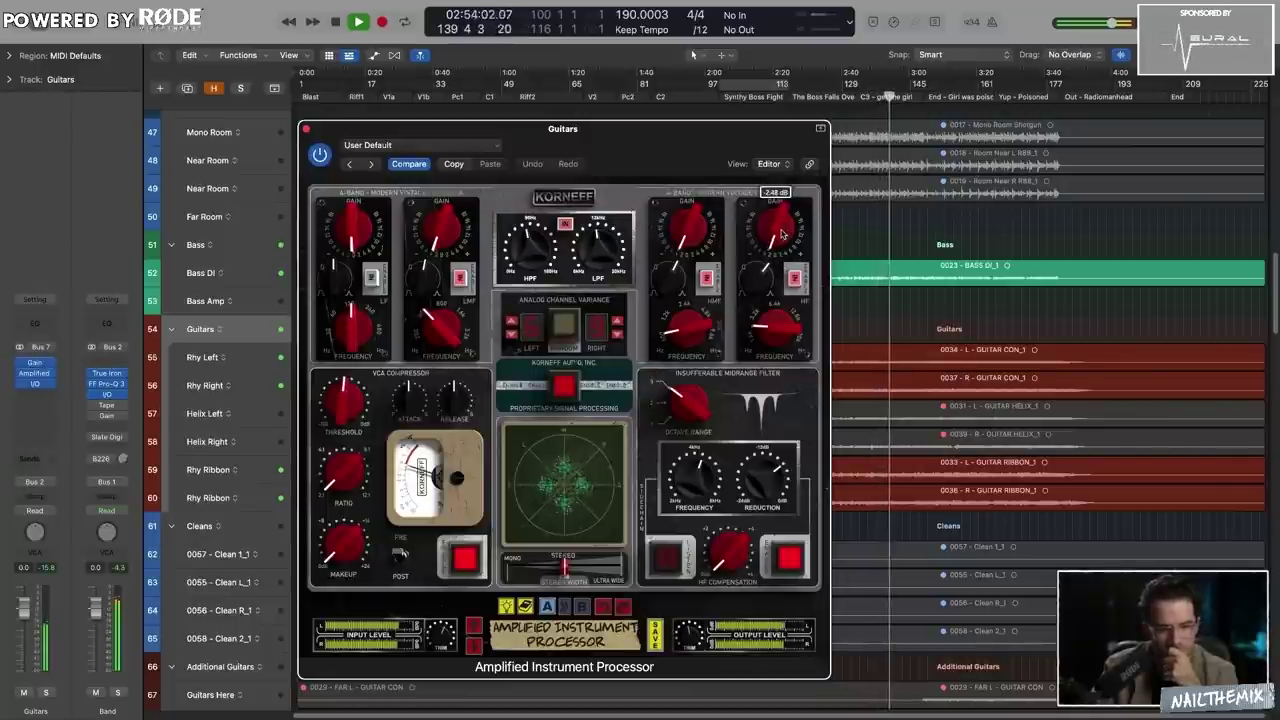
{"action": "key", "text": "super+w"}
Select the 2Bus, open the Stereo Out's FF Pro-L 2, play from bar 116 to check its gain reduction, and close it.
{"action": "scroll", "coordinate": [803, 373], "scroll_direction": "up", "scroll_amount": 20}
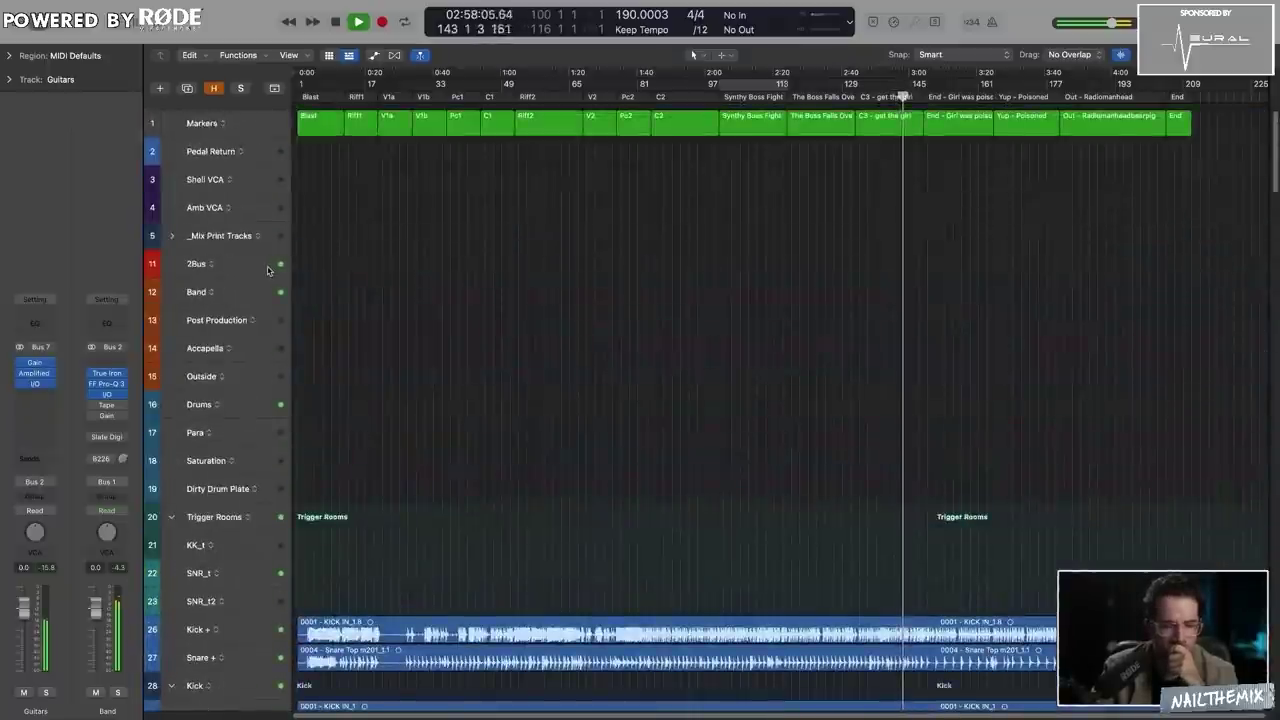
{"action": "left_click", "coordinate": [267, 271]}
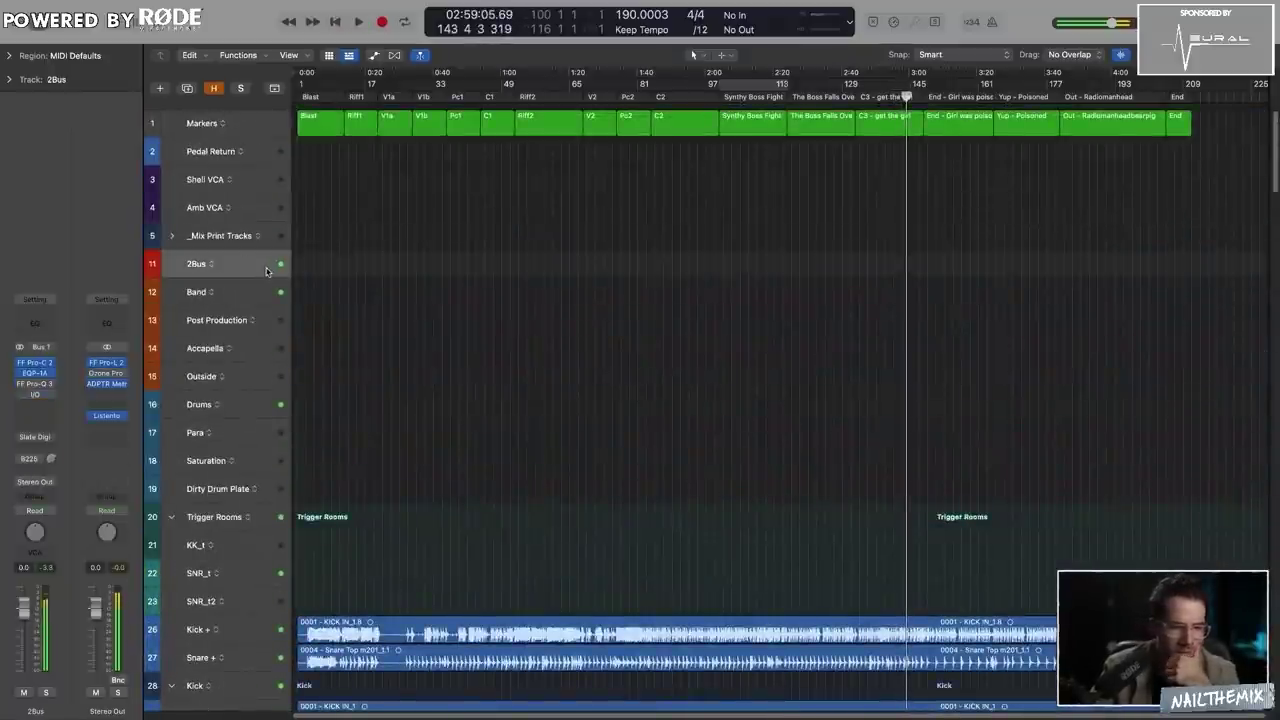
{"action": "left_click", "coordinate": [108, 363]}
{"action": "key", "text": "space"}
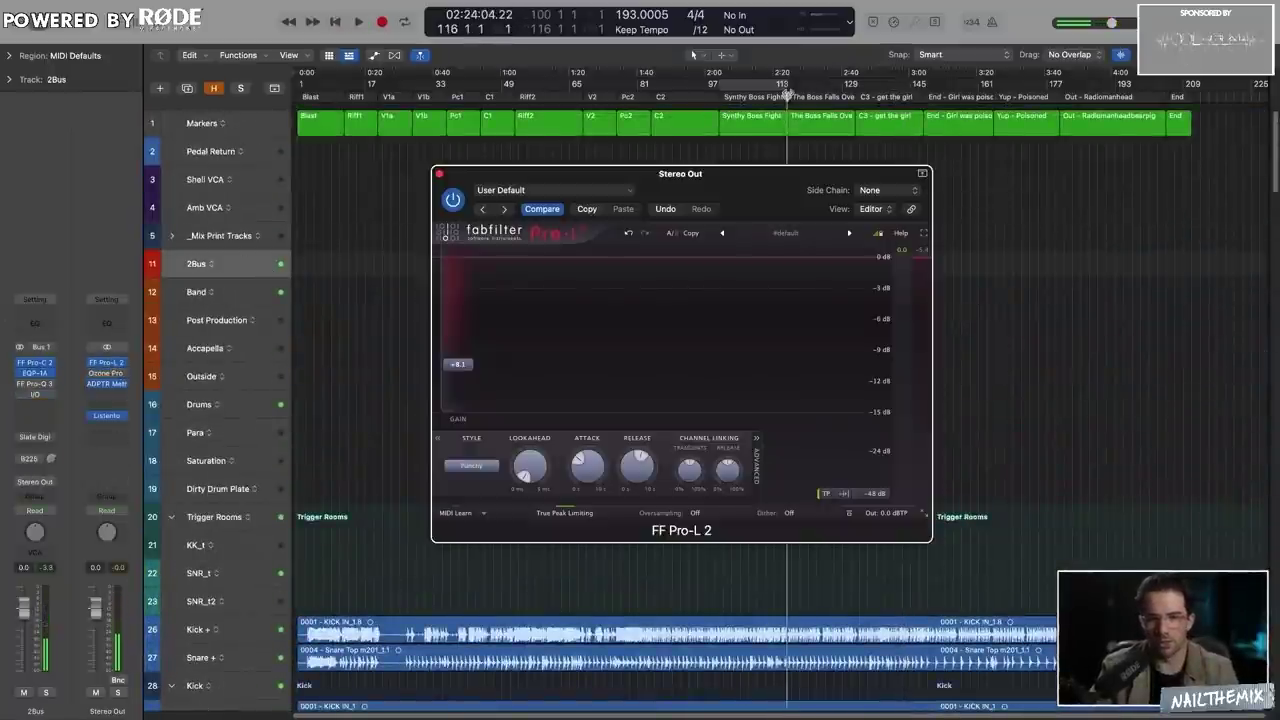
{"action": "left_click_drag", "start_coordinate": [787, 173], "coordinate": [639, 161]}
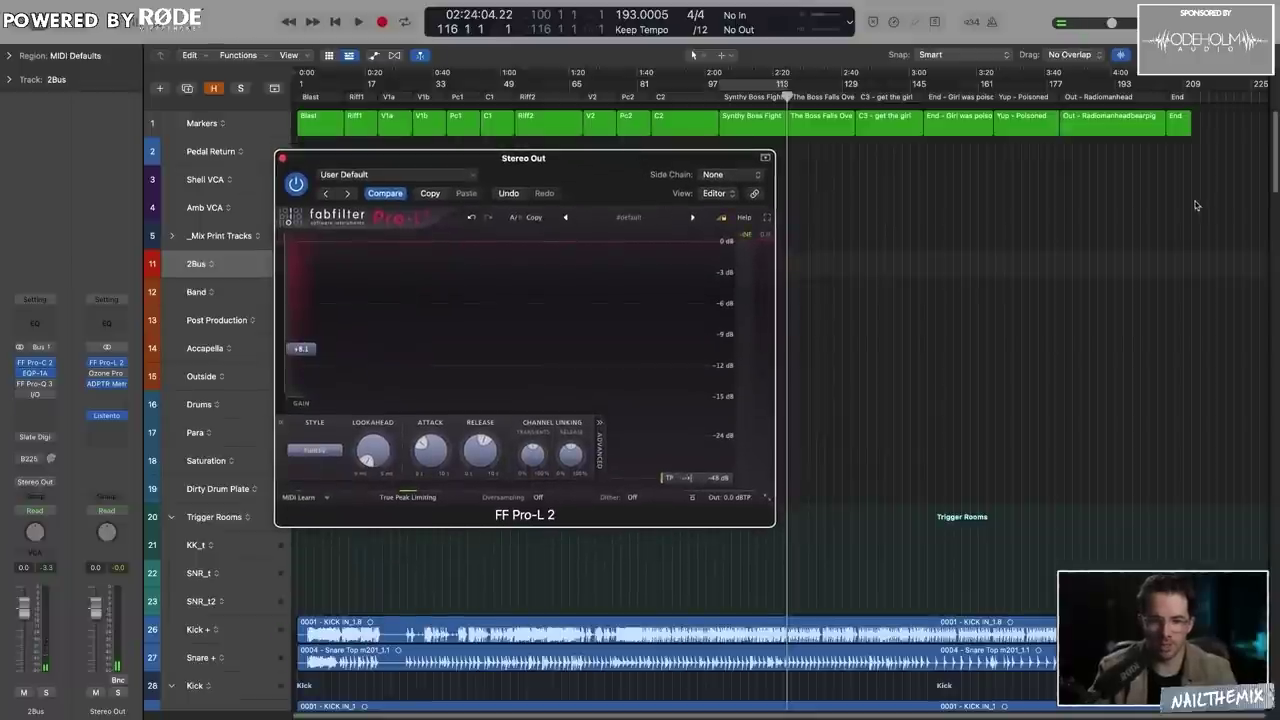
{"action": "key", "text": "space"}
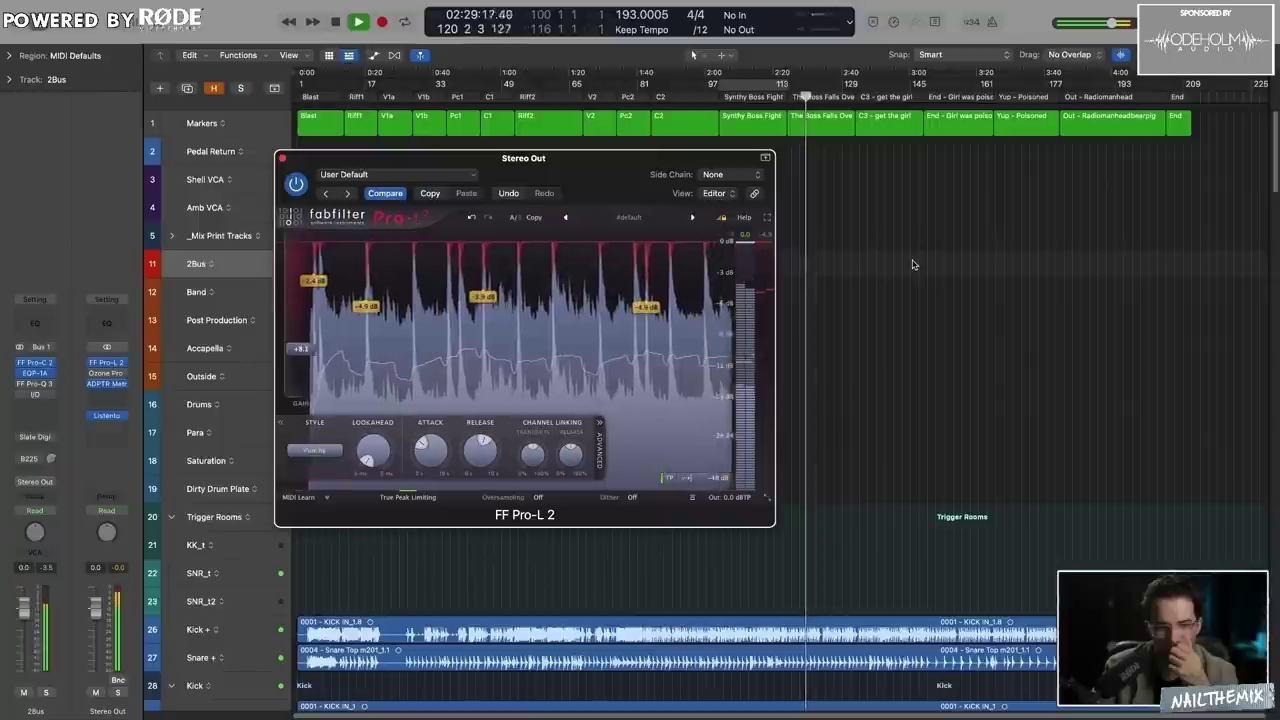
{"action": "key", "text": "space"}
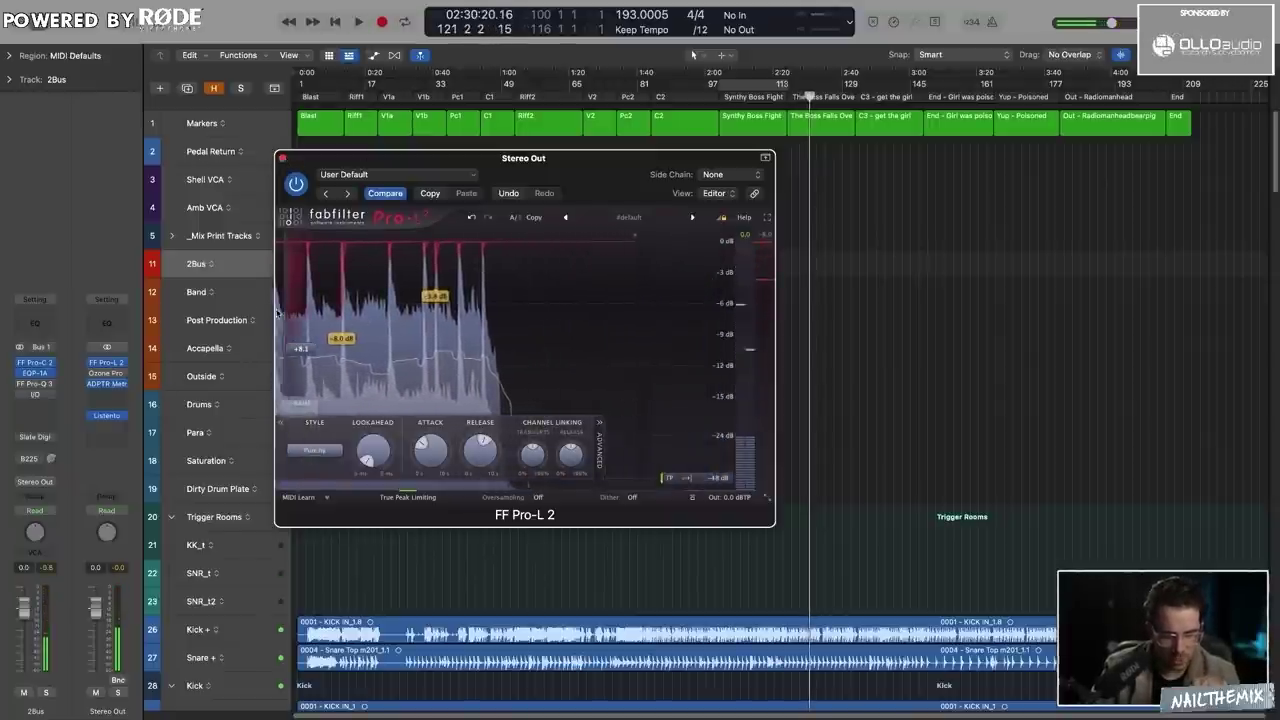
{"action": "left_click", "coordinate": [284, 159]}
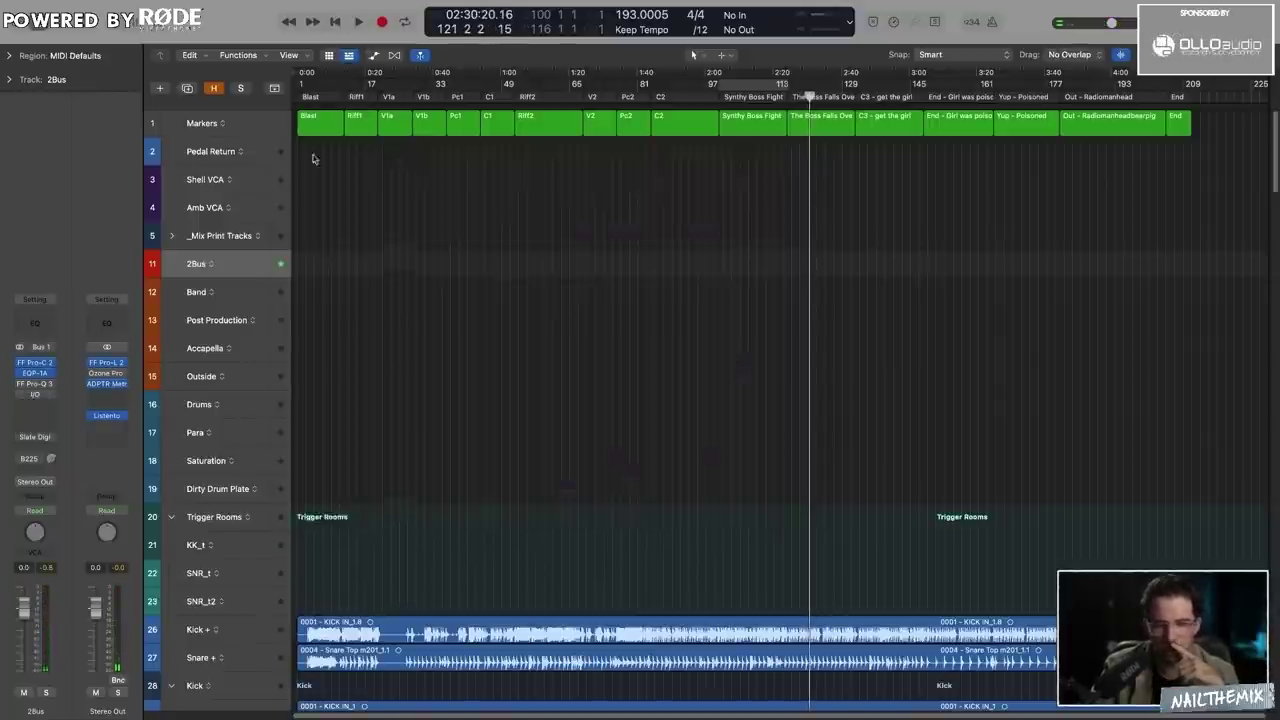
Open ADPTR MetricAB on the Stereo Out, position its window, and play the mix from about bar 116.
{"action": "left_click", "coordinate": [113, 385]}
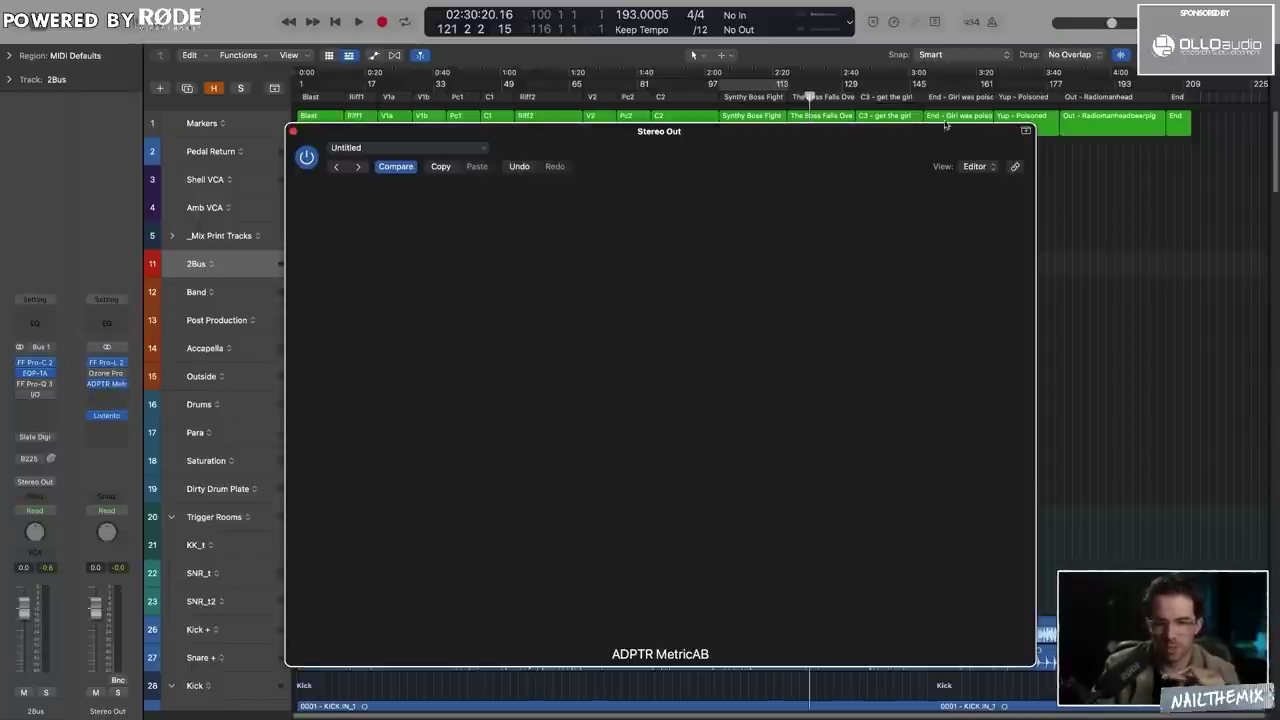
{"action": "left_click", "coordinate": [786, 101]}
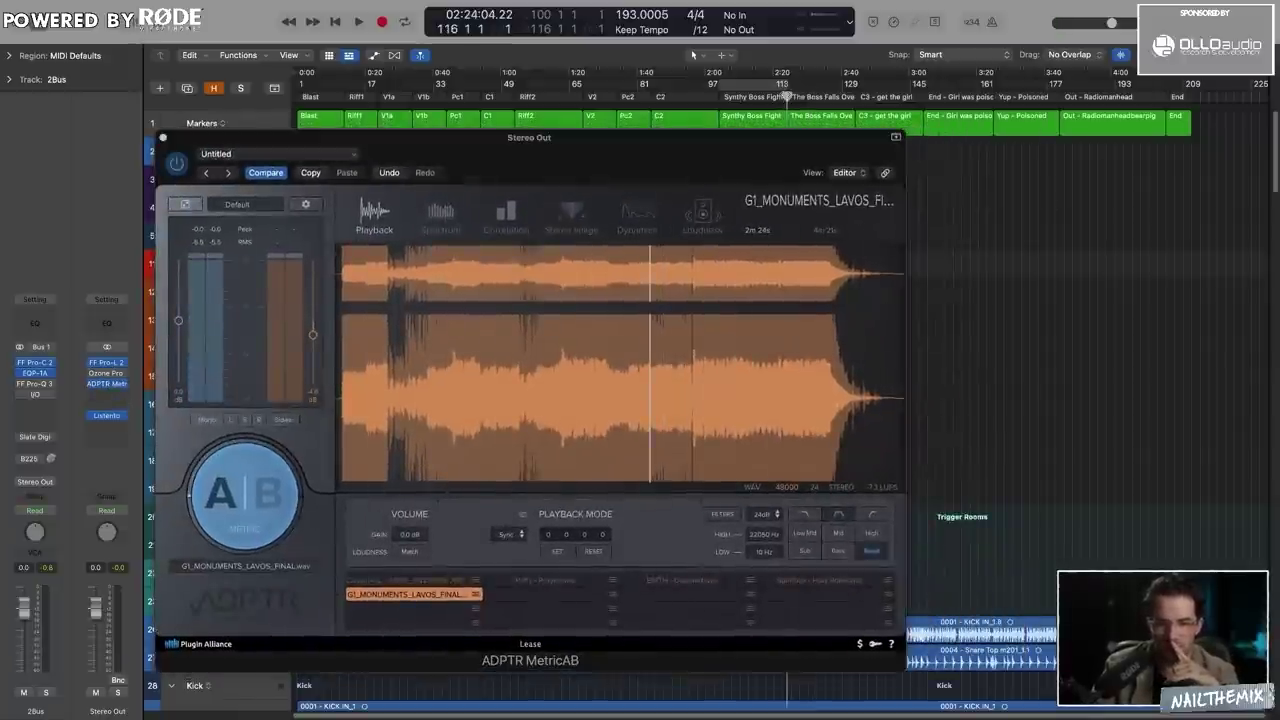
{"action": "left_click_drag", "start_coordinate": [677, 169], "coordinate": [682, 140]}
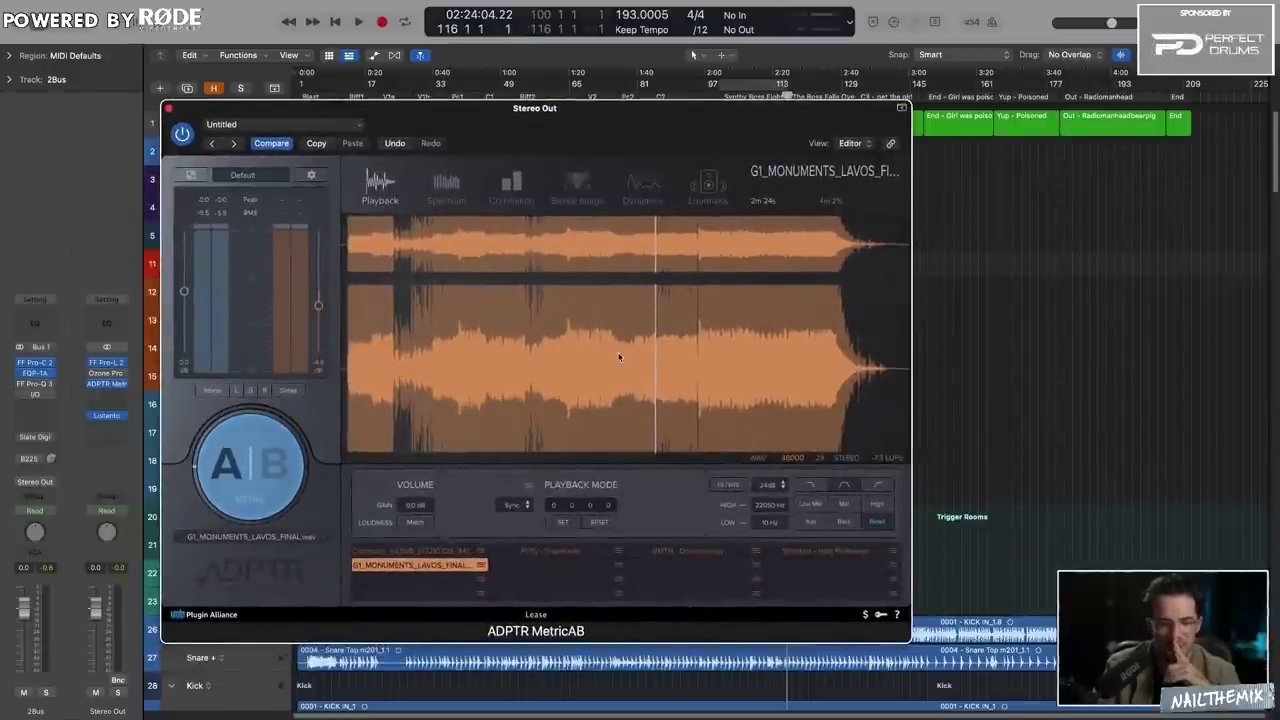
{"action": "key", "text": "space"}
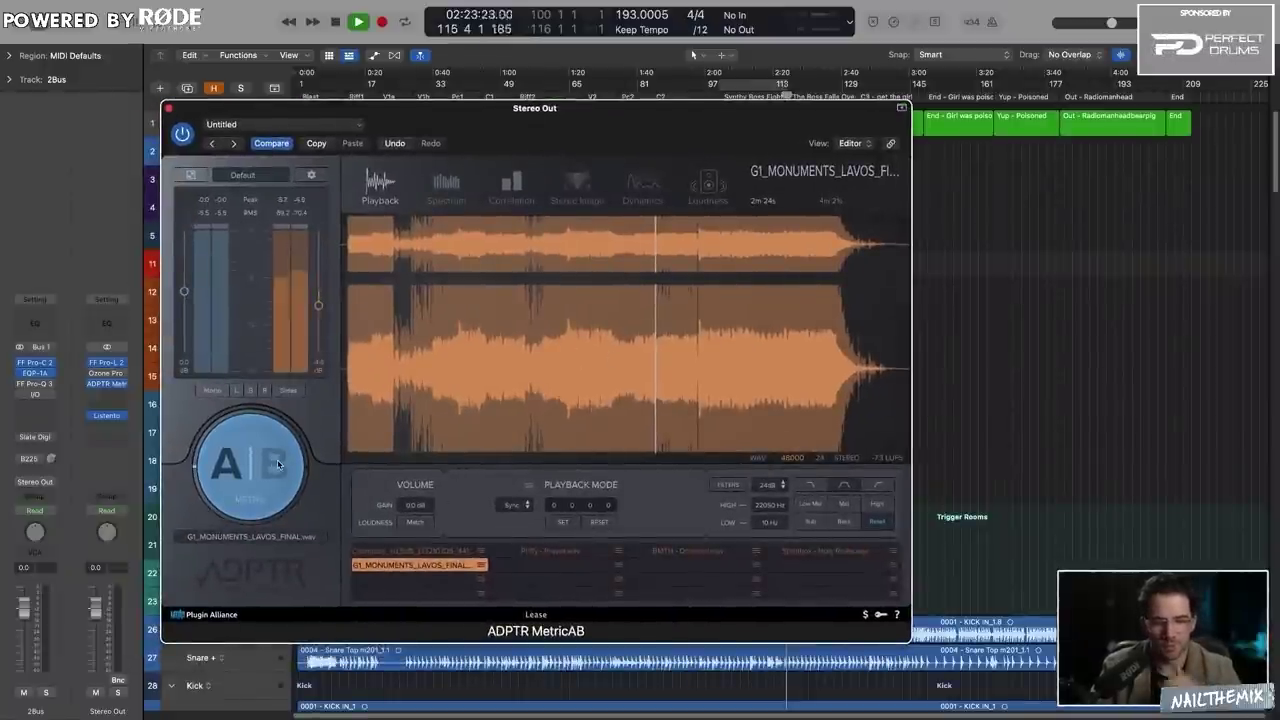
Alternate between the mix and the G1_MONUMENTS_LAVOS_FINAL reference in MetricAB during playback, and hide the plugin window.
{"action": "left_click", "coordinate": [276, 468]}
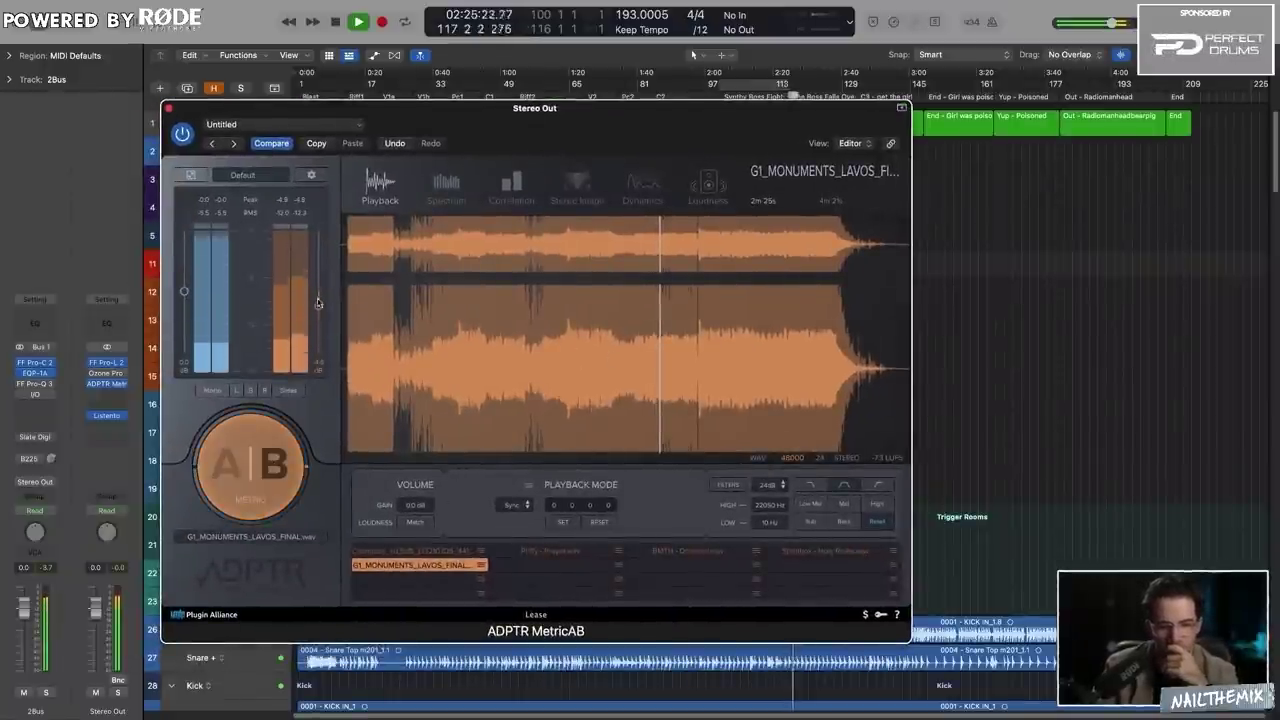
{"action": "left_click", "coordinate": [228, 470]}
{"action": "left_click", "coordinate": [216, 470]}
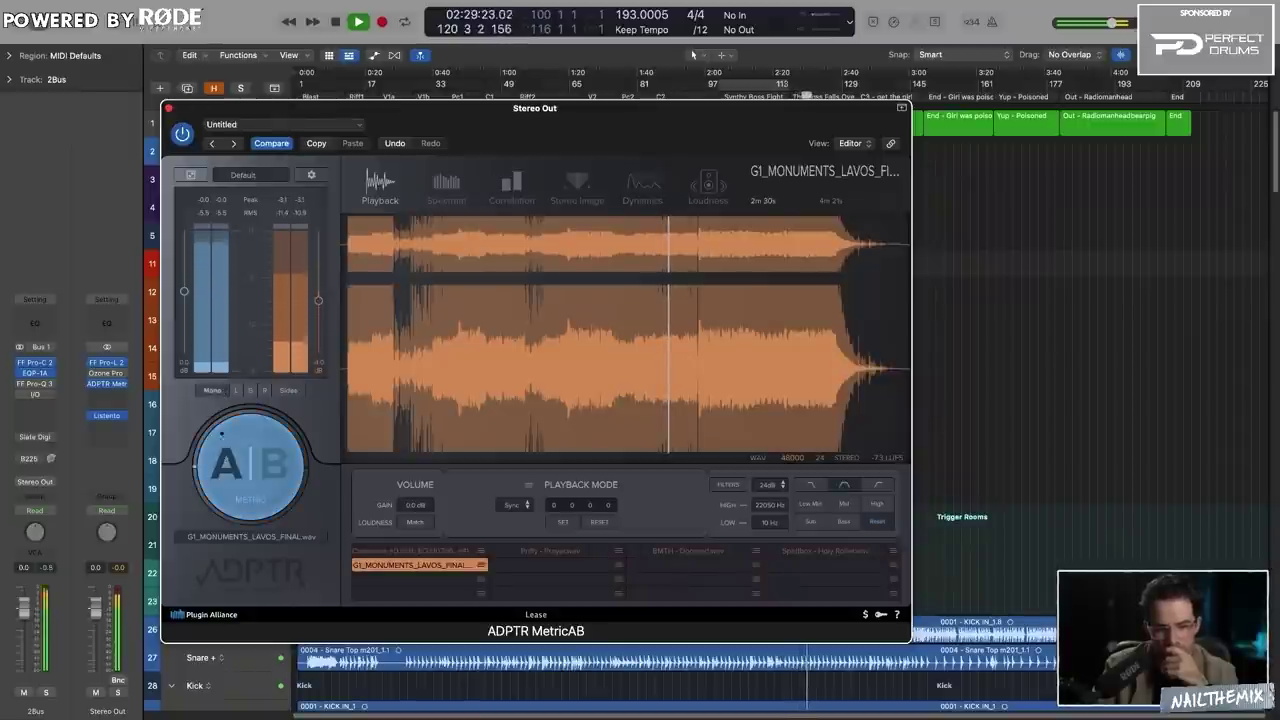
{"action": "left_click", "coordinate": [227, 470]}
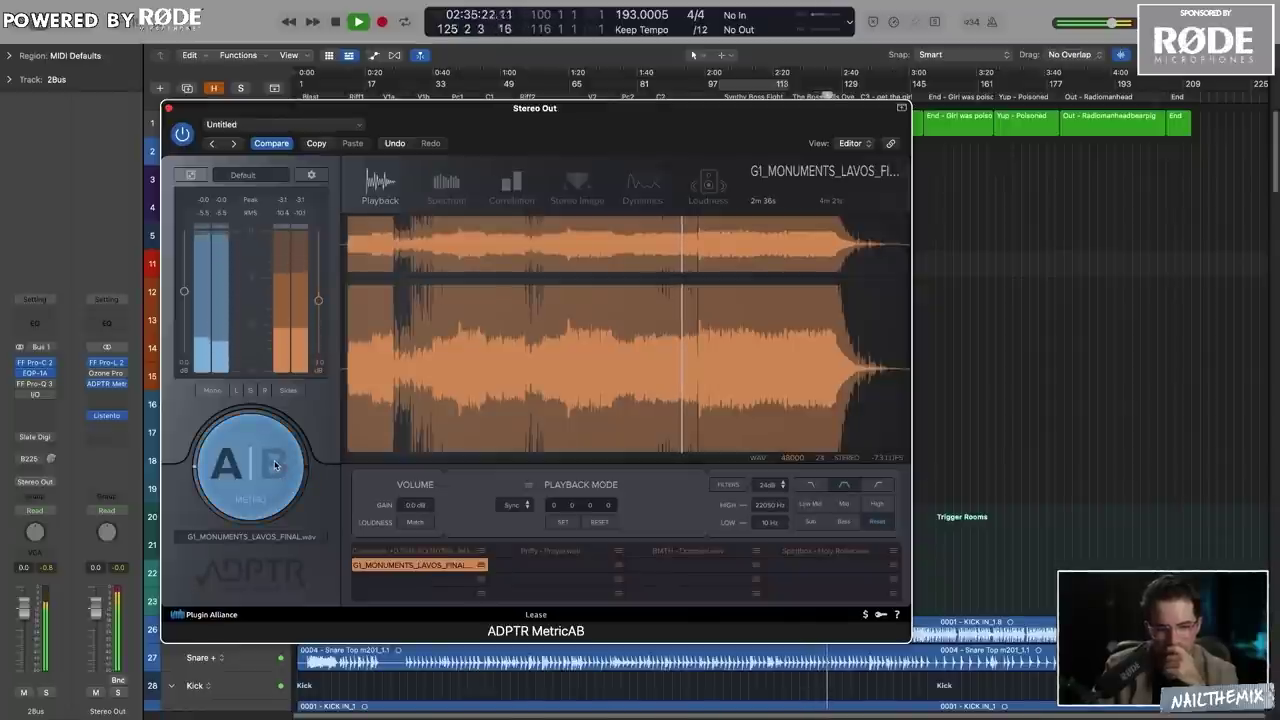
{"action": "left_click", "coordinate": [228, 466]}
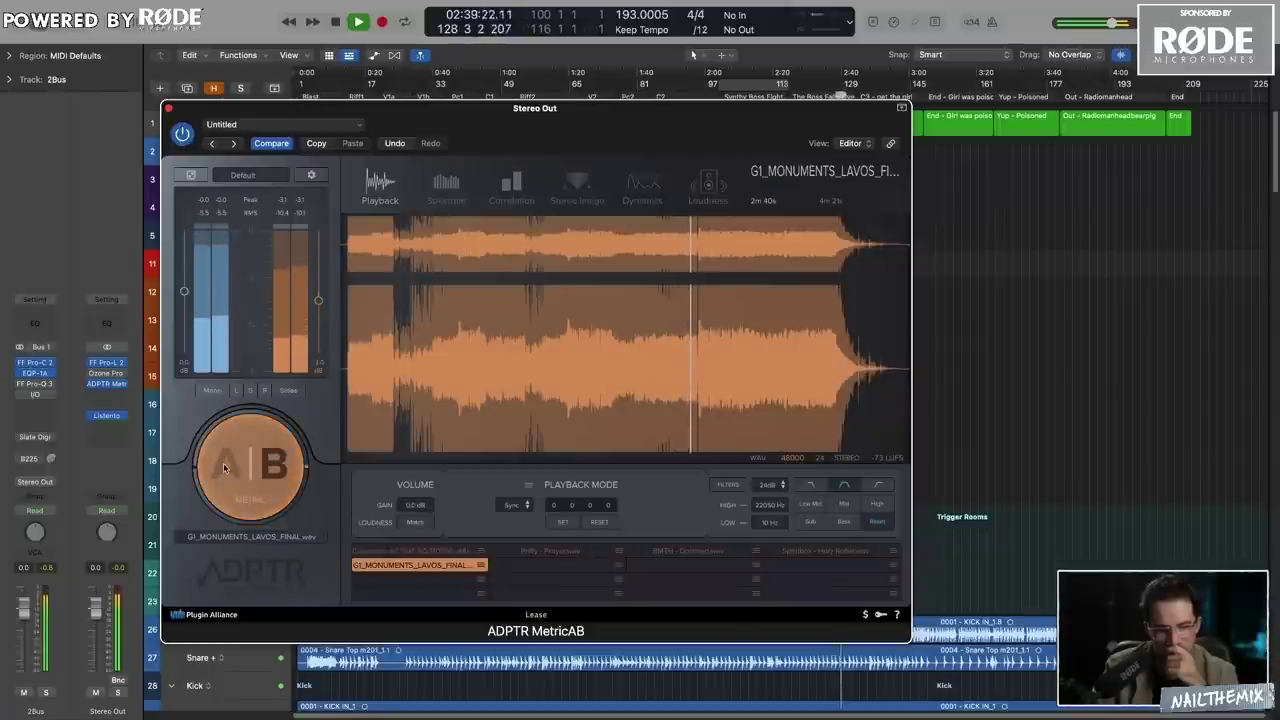
{"action": "left_click", "coordinate": [228, 466]}
{"action": "left_click", "coordinate": [270, 470]}
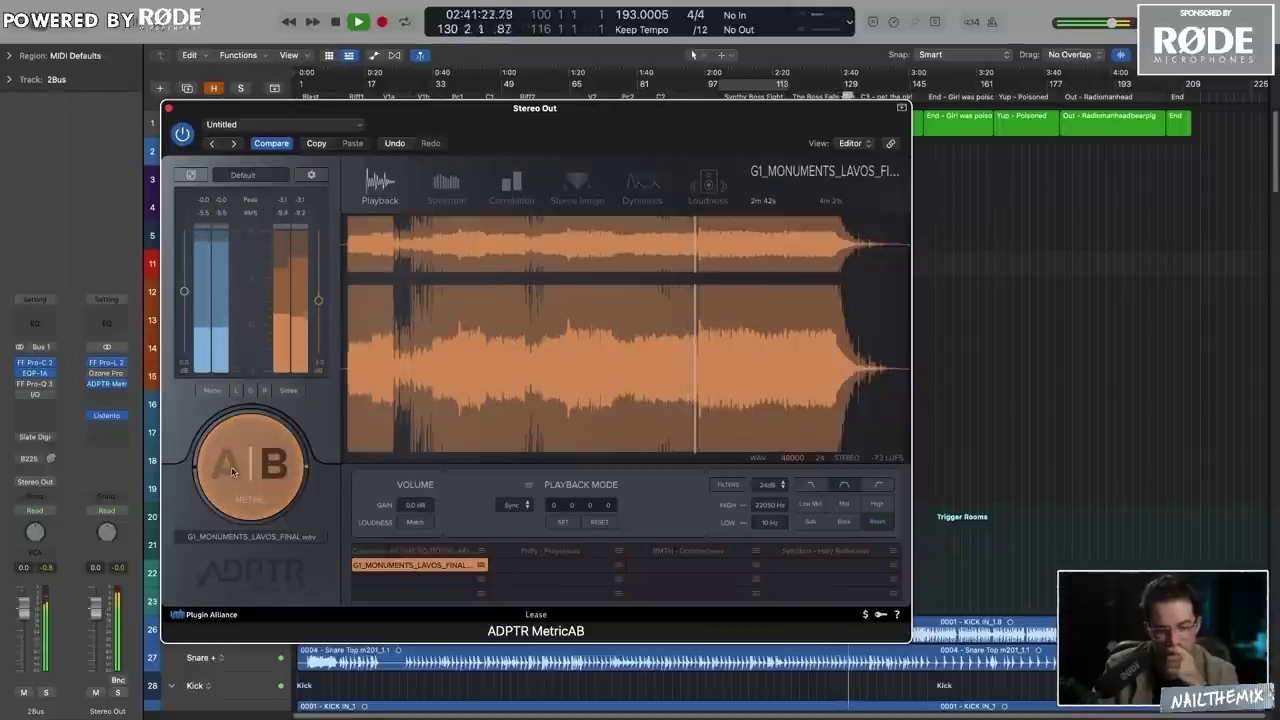
{"action": "left_click", "coordinate": [232, 472]}
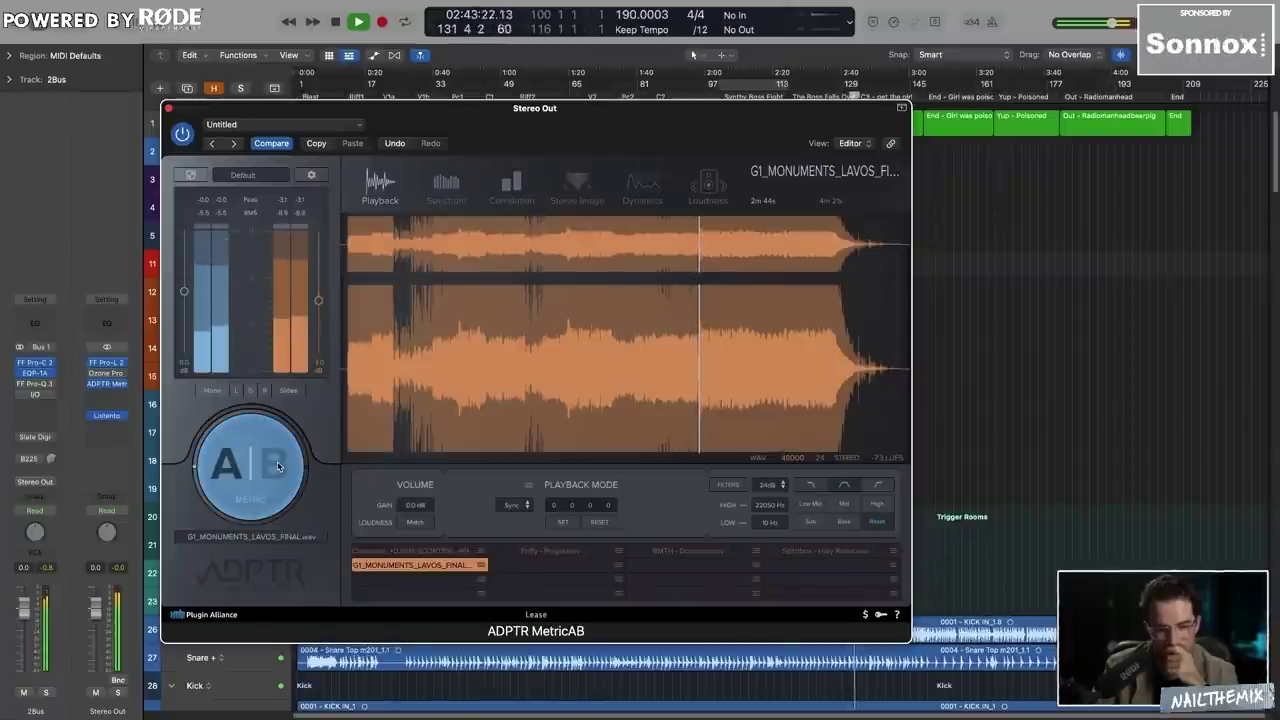
{"action": "key", "text": "v"}
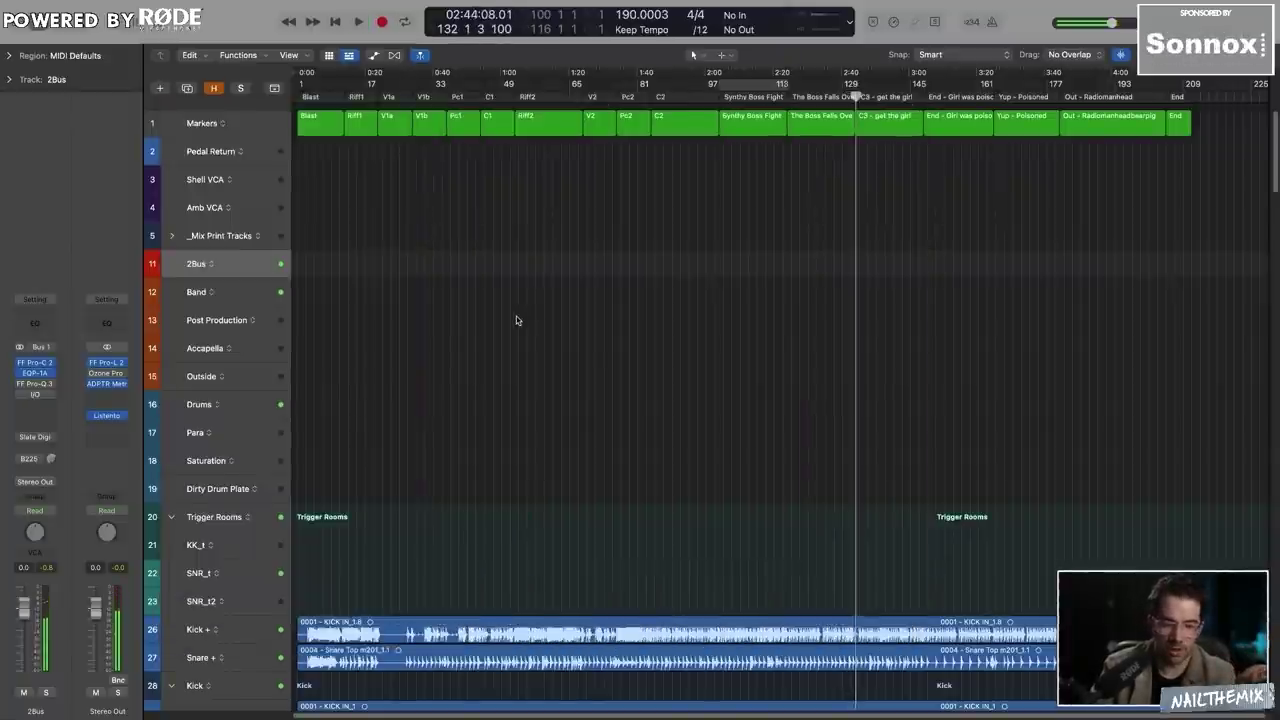
Select the Guitars bus, reopen its FATSO I/O insert to review the send and return levels, and close it.
{"action": "scroll", "coordinate": [518, 322], "scroll_direction": "down", "scroll_amount": 15}
{"action": "left_click", "coordinate": [283, 370]}
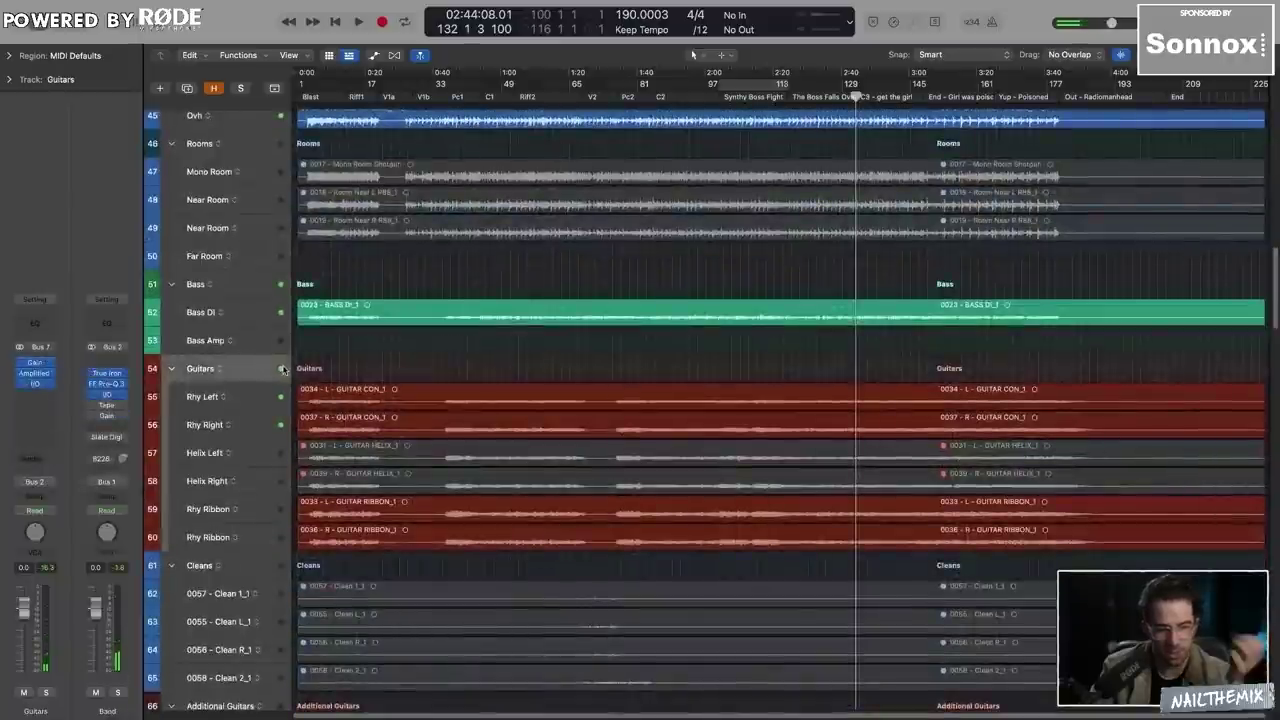
{"action": "left_click", "coordinate": [34, 384]}
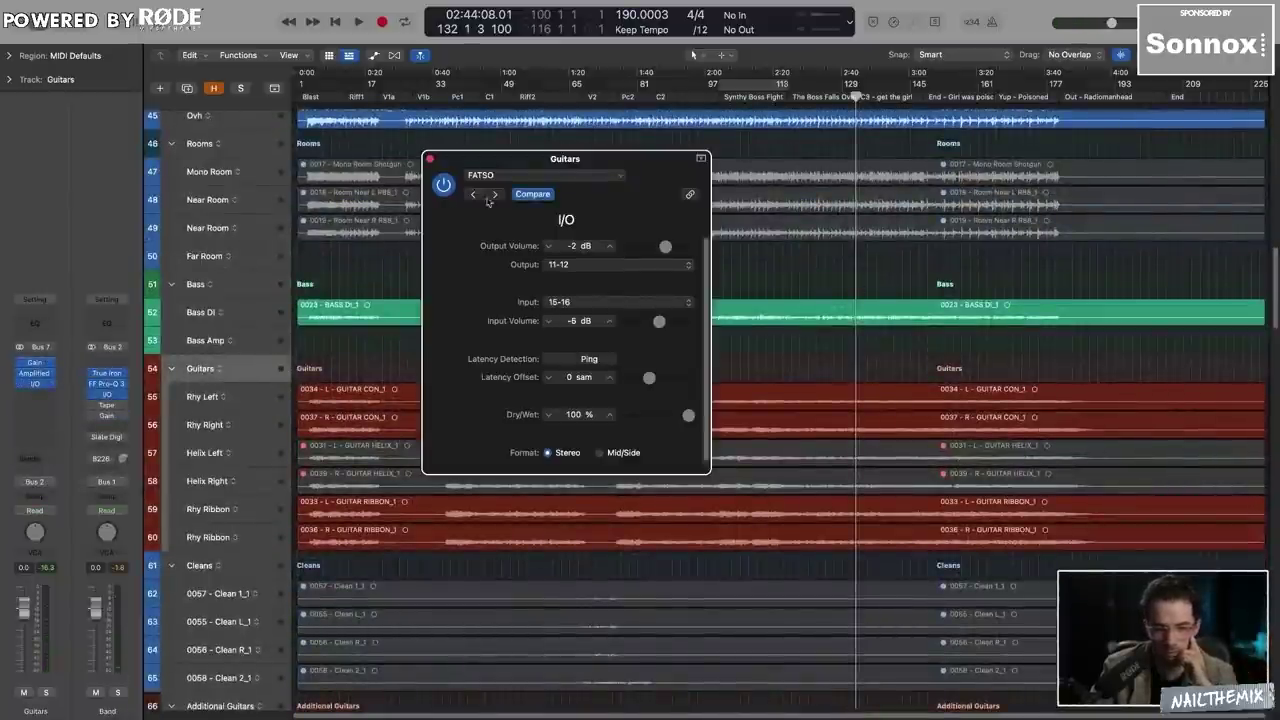
{"action": "left_click", "coordinate": [431, 160]}
Place the playhead at bar 100, at the start of the Synthy Boss Fight section, and return to the first tracks.
{"action": "scroll", "coordinate": [677, 323], "scroll_direction": "up", "scroll_amount": 15}
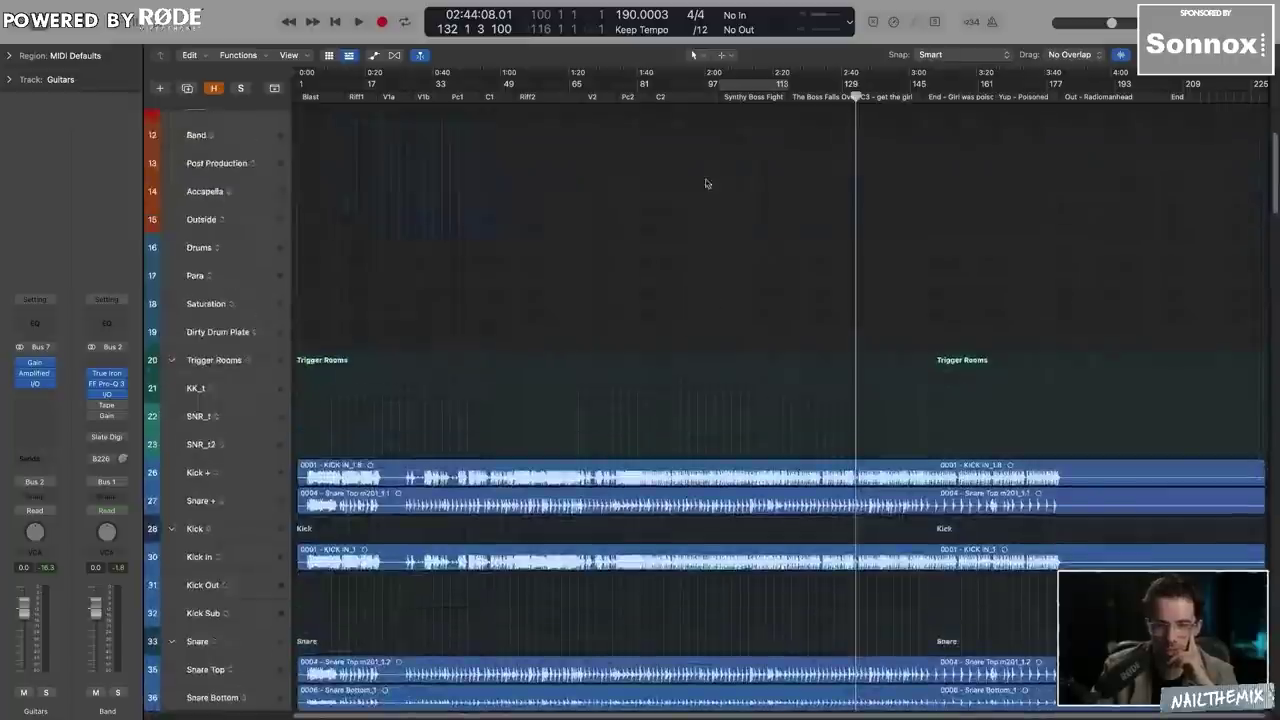
{"action": "left_click", "coordinate": [718, 96]}
{"action": "scroll", "coordinate": [720, 374], "scroll_direction": "up", "scroll_amount": 5}
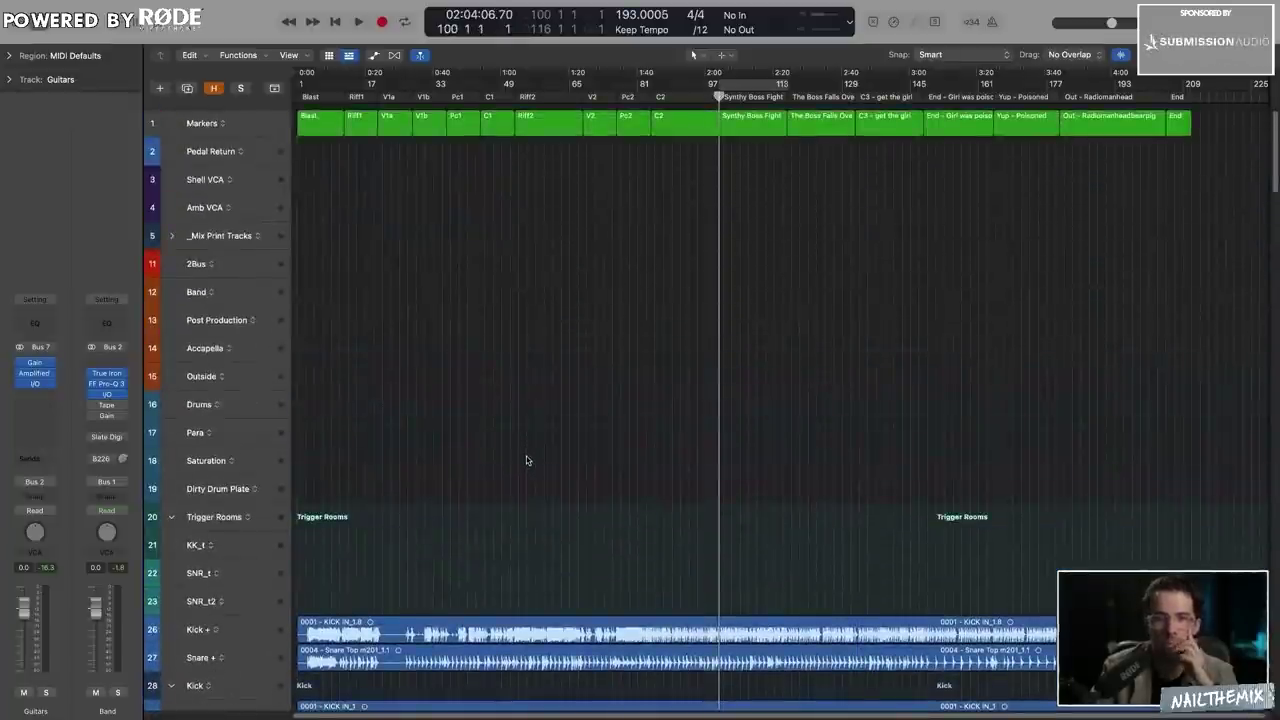